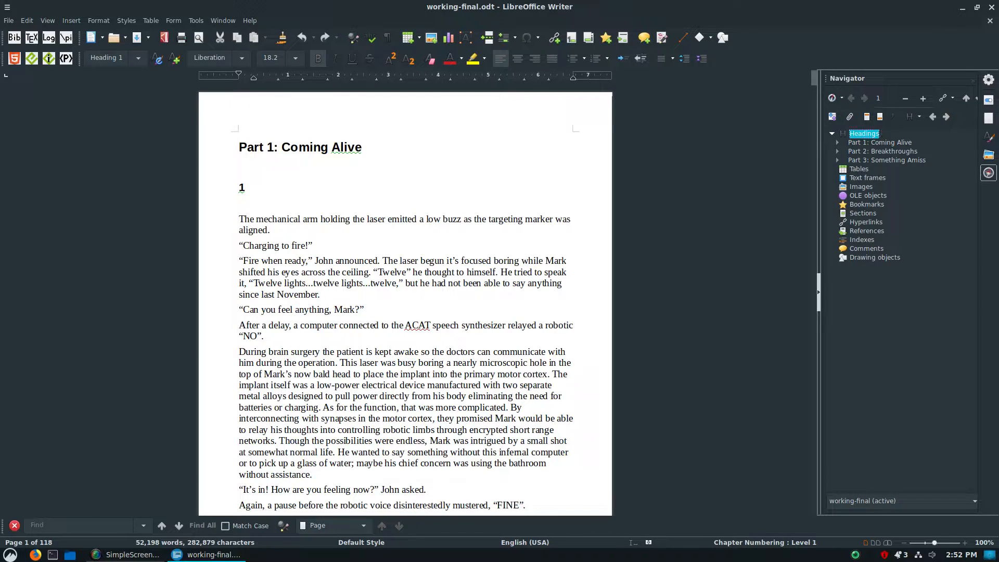
# Step: Expand Part 1: Coming Alive and Part 3: Something Amiss in the Navigator and check the chapter 1 heading and its first page
pyautogui.click(838, 143)
pyautogui.click(880, 143)
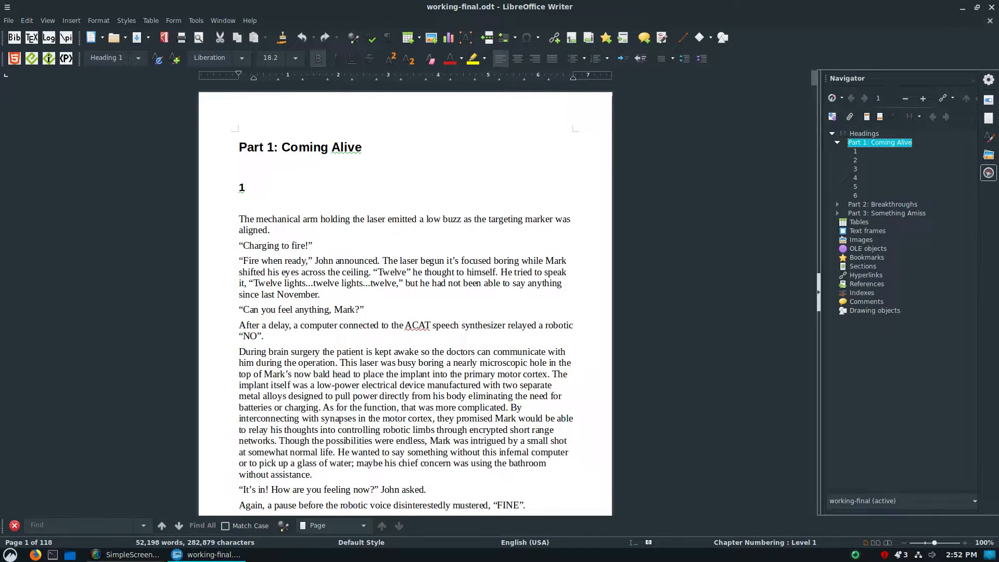
pyautogui.click(245, 188)
pyautogui.scroll(-3, 406, 299)
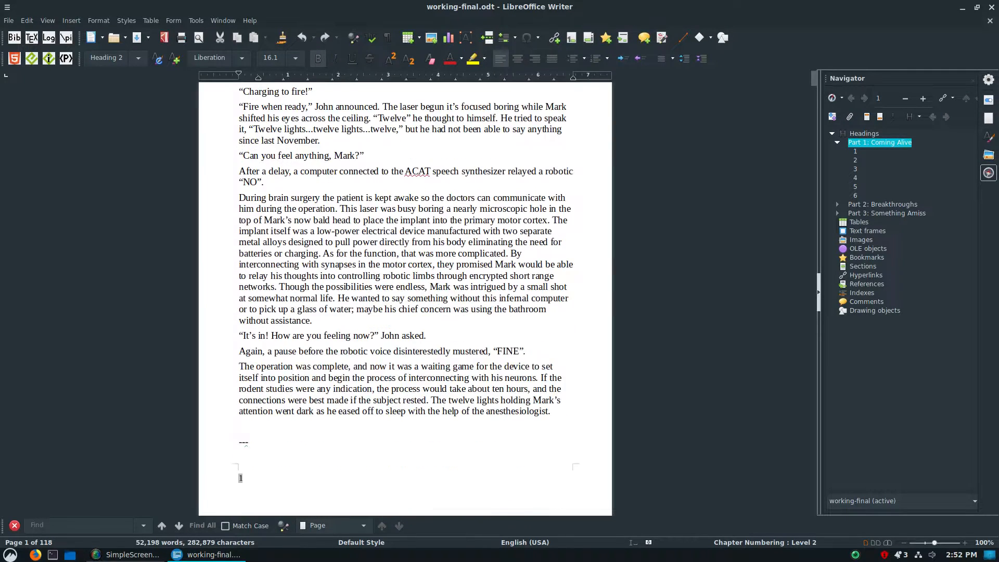
pyautogui.click(838, 213)
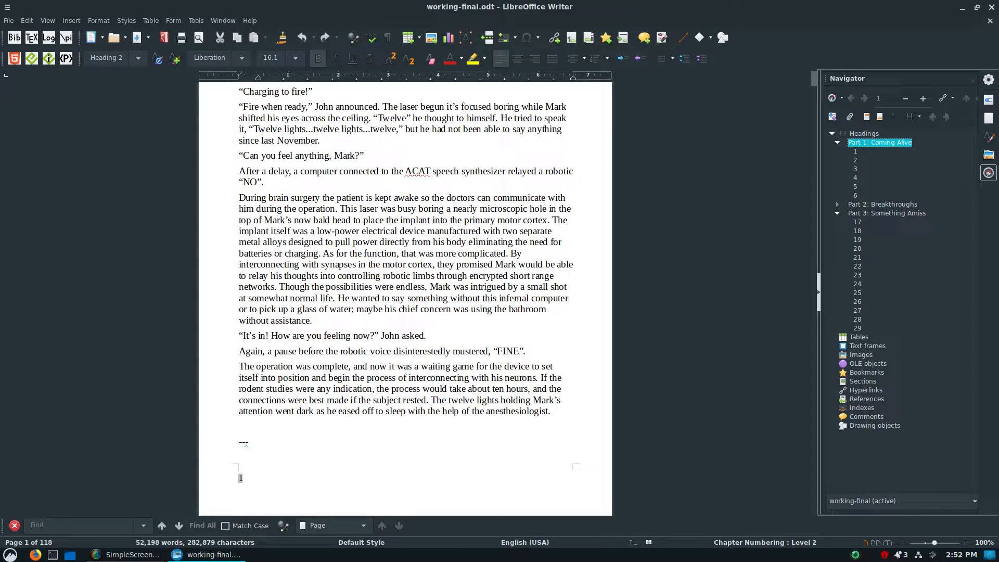
# Step: Start an EPUB export of the document with its options dialog and set the title metadata to Synaptergy
pyautogui.click(8, 21)
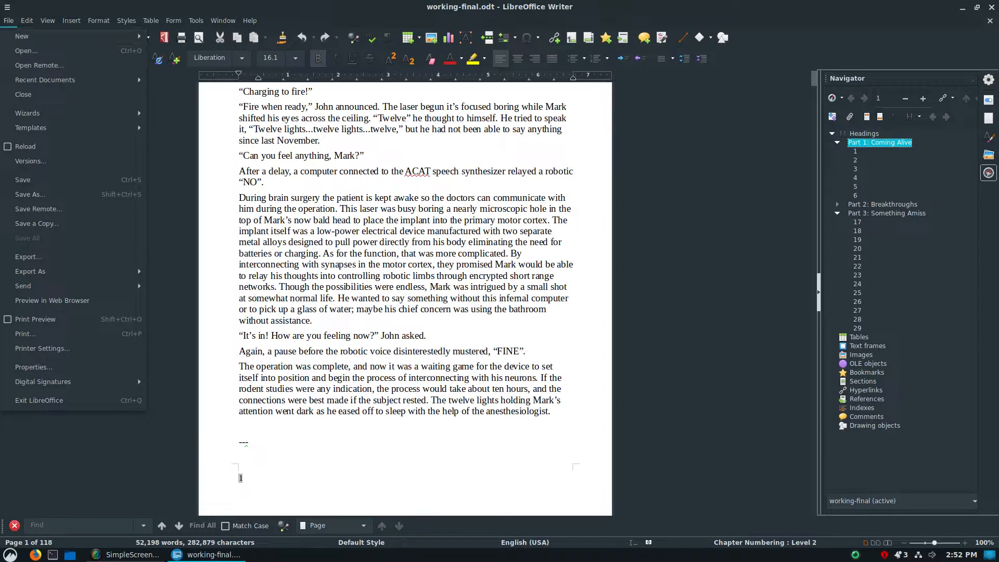
pyautogui.moveTo(30, 272)
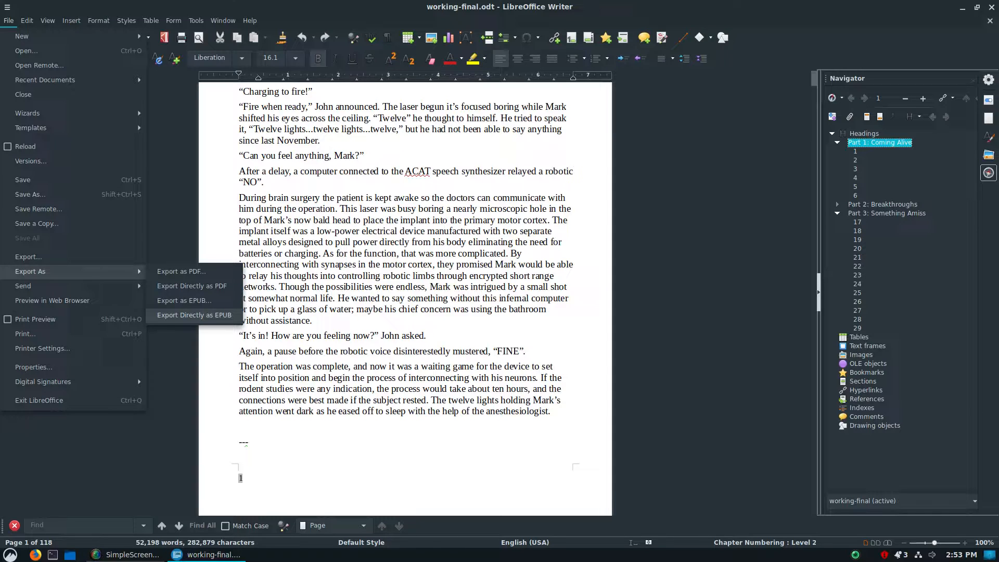
pyautogui.click(185, 301)
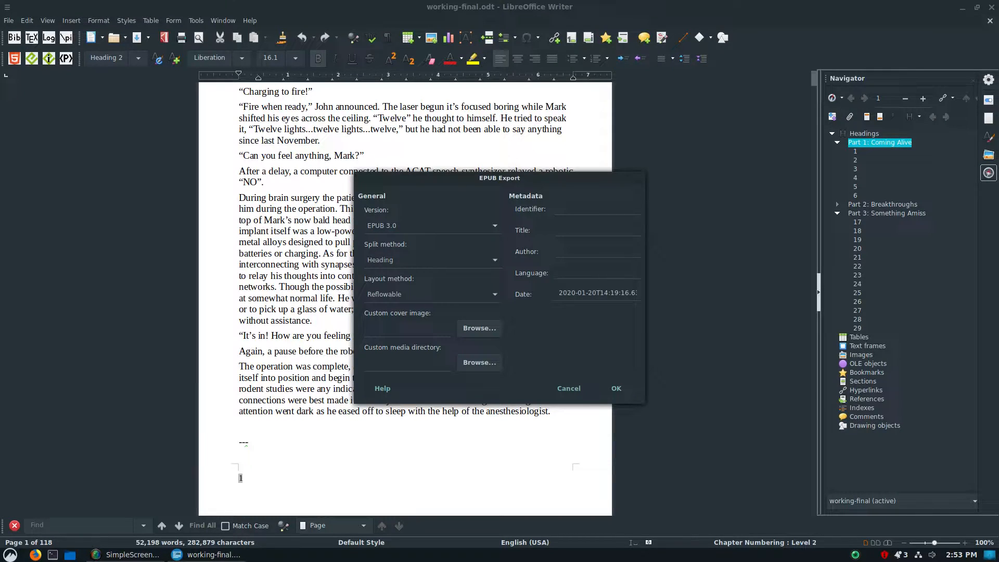
pyautogui.click(597, 229)
pyautogui.write('Synaptergy')
# Step: Enter the author's full name in the EPUB metadata and clear the date
pyautogui.press('Tab')
pyautogui.write('Thom')
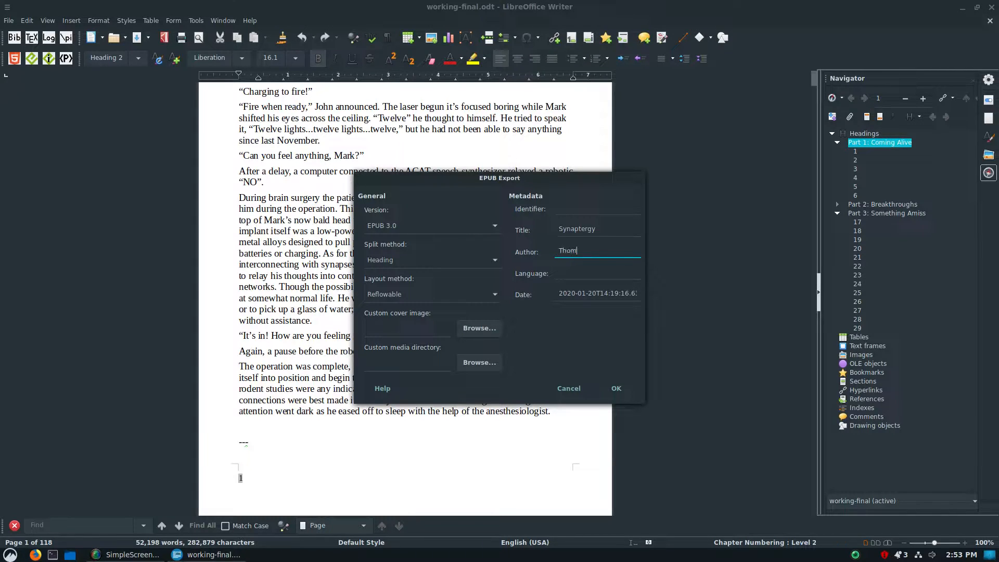
pyautogui.write('as Murosky')
pyautogui.press('Tab')
pyautogui.press('Tab')
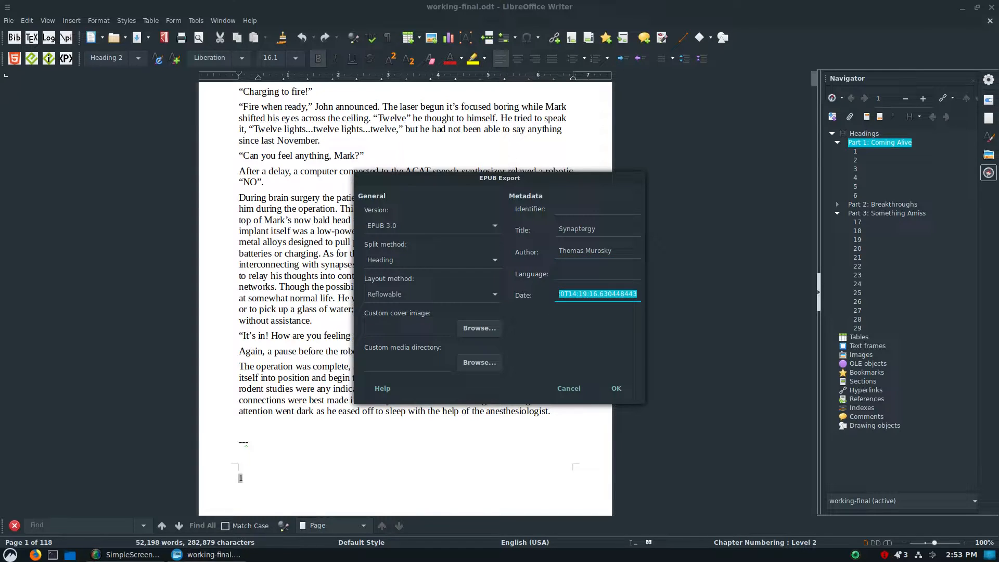
pyautogui.press('BackSpace')
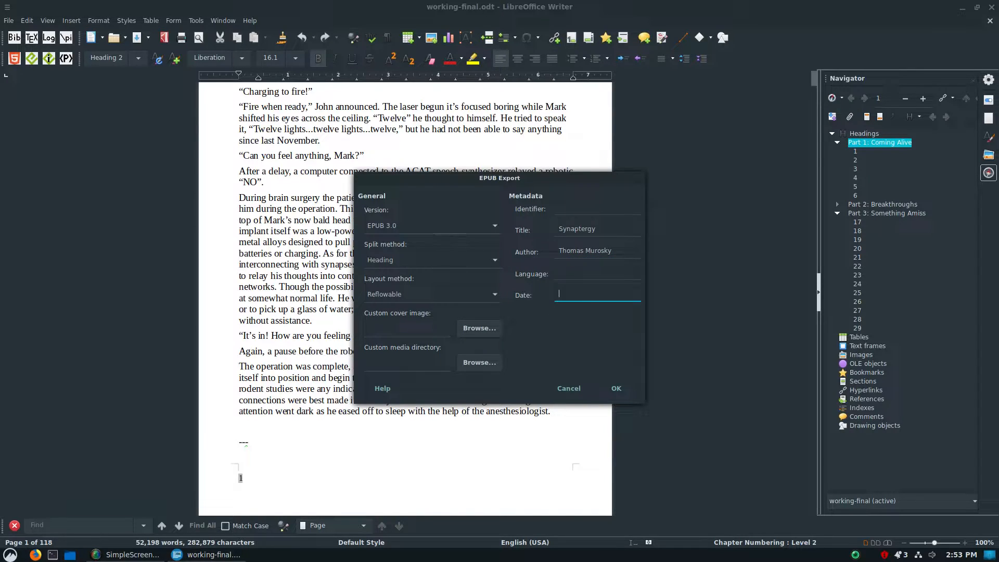
# Step: Choose EPUB 3.0 as the export version and Heading as the split method
pyautogui.click(433, 226)
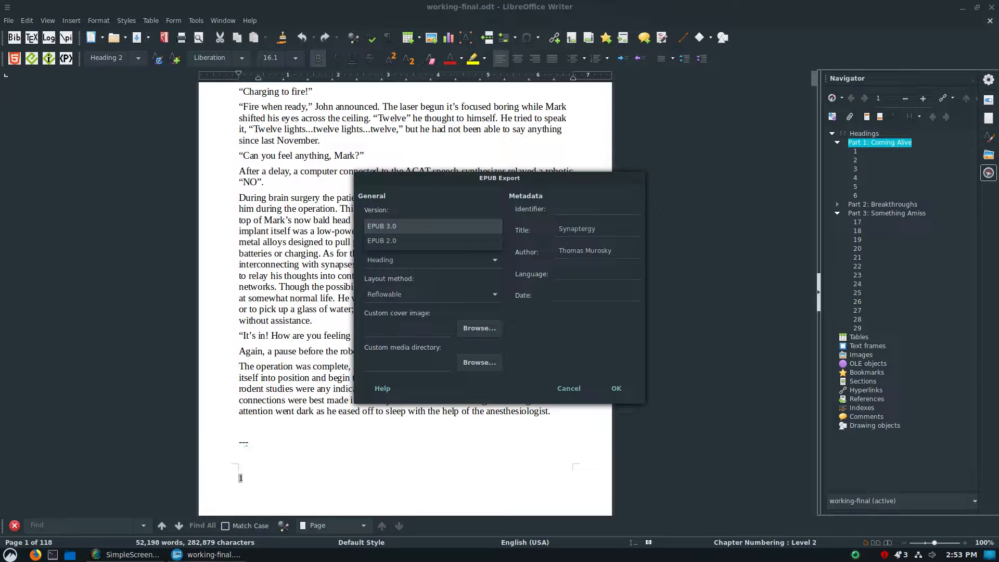
pyautogui.click(433, 225)
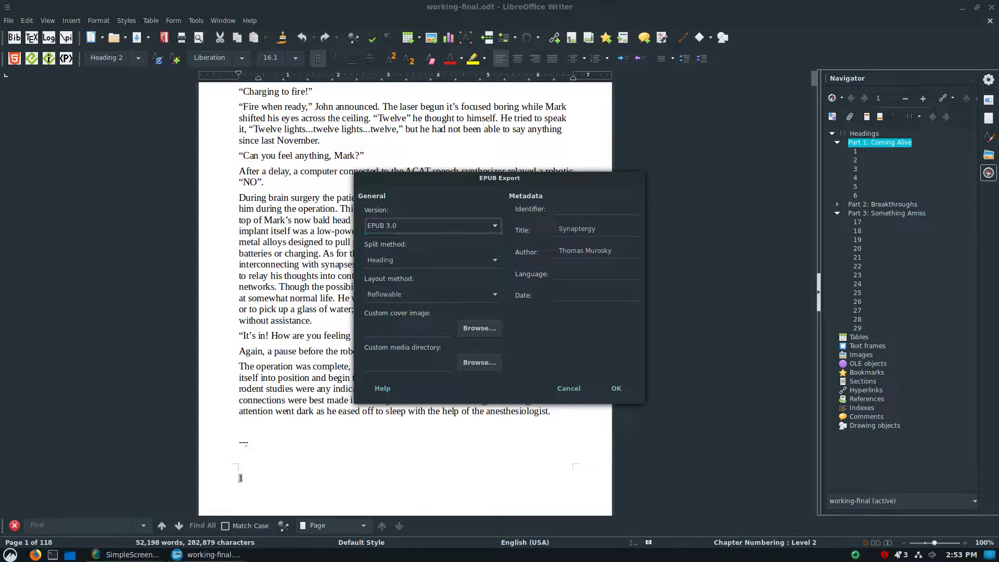
pyautogui.click(434, 260)
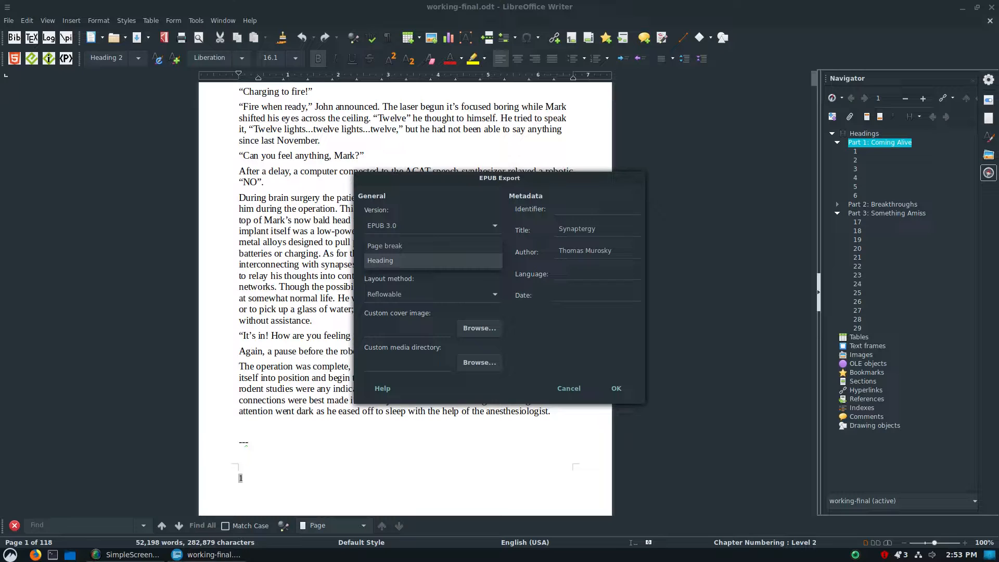
pyautogui.press('Return')
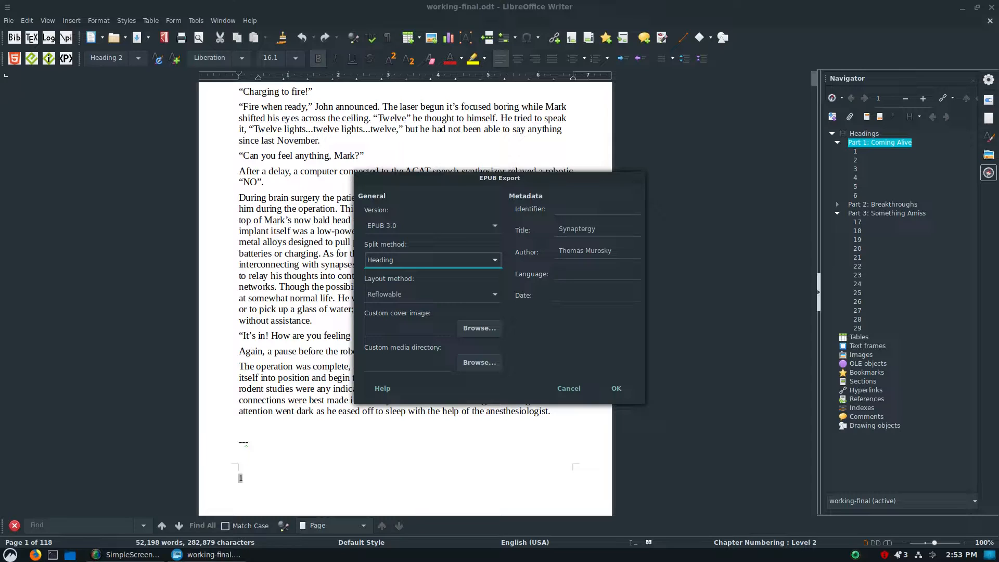
pyautogui.press('space')
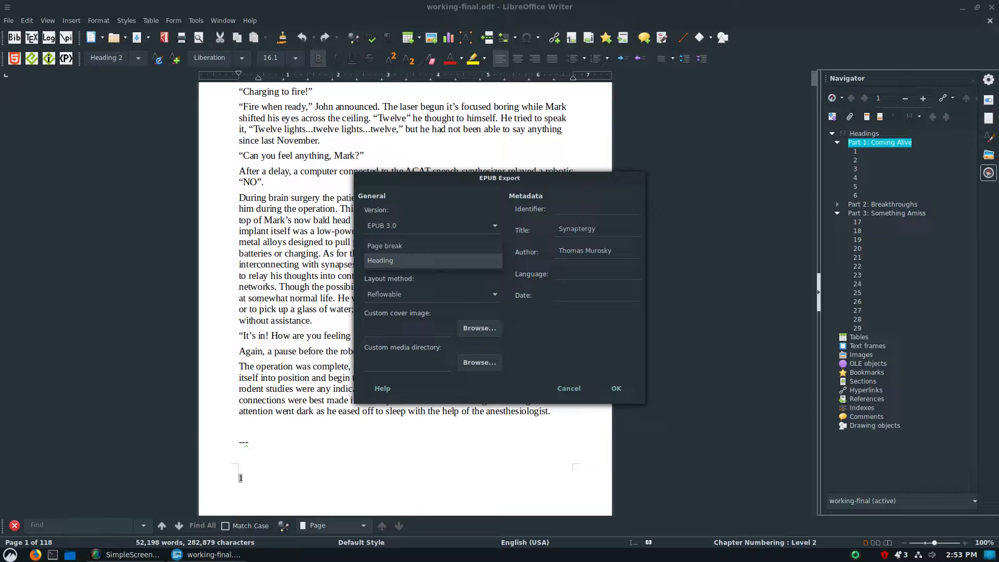
pyautogui.press('Return')
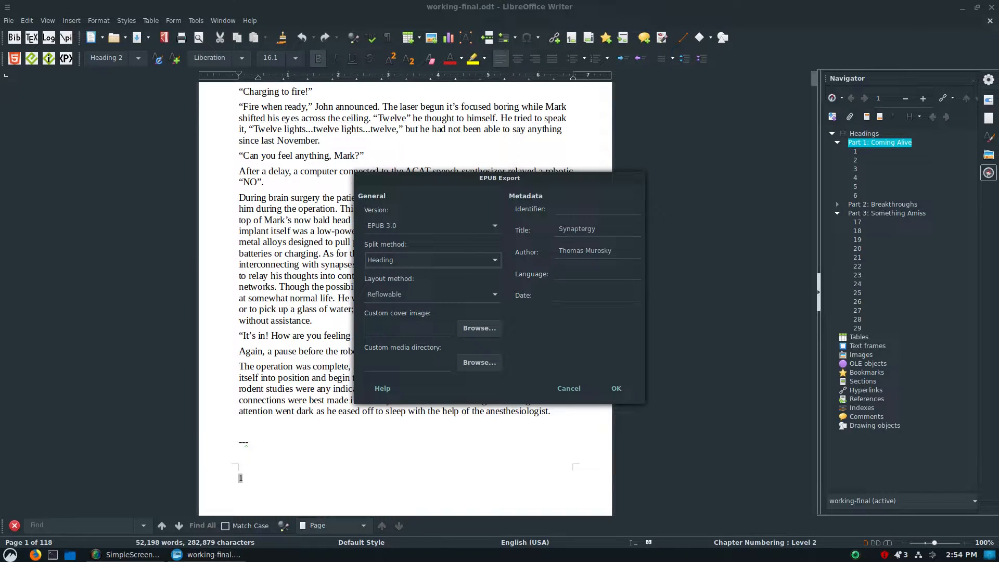
# Step: Choose the Reflowable layout method and export the EPUB to the Desktop as working-final
pyautogui.press('Tab')
pyautogui.press('space')
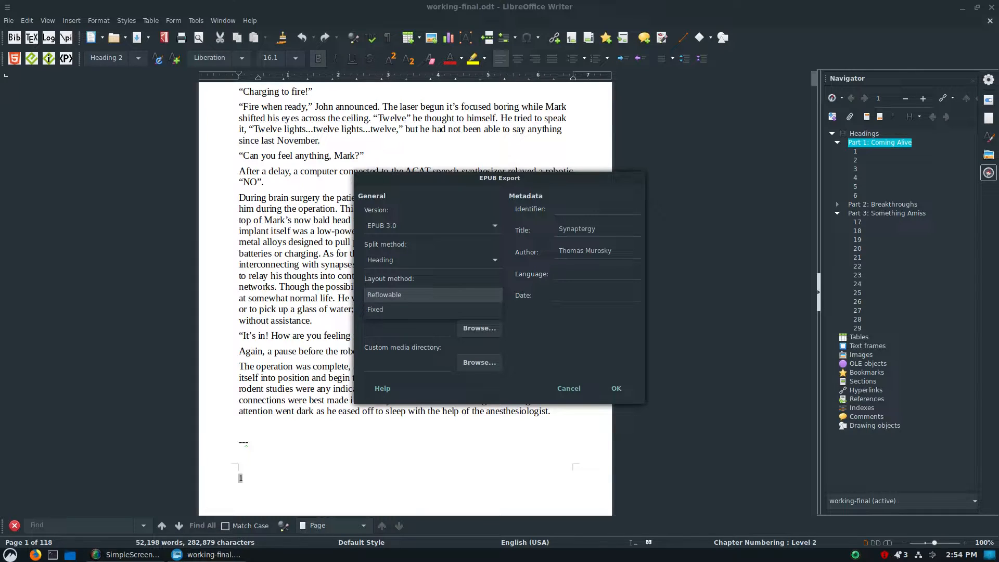
pyautogui.press('Down')
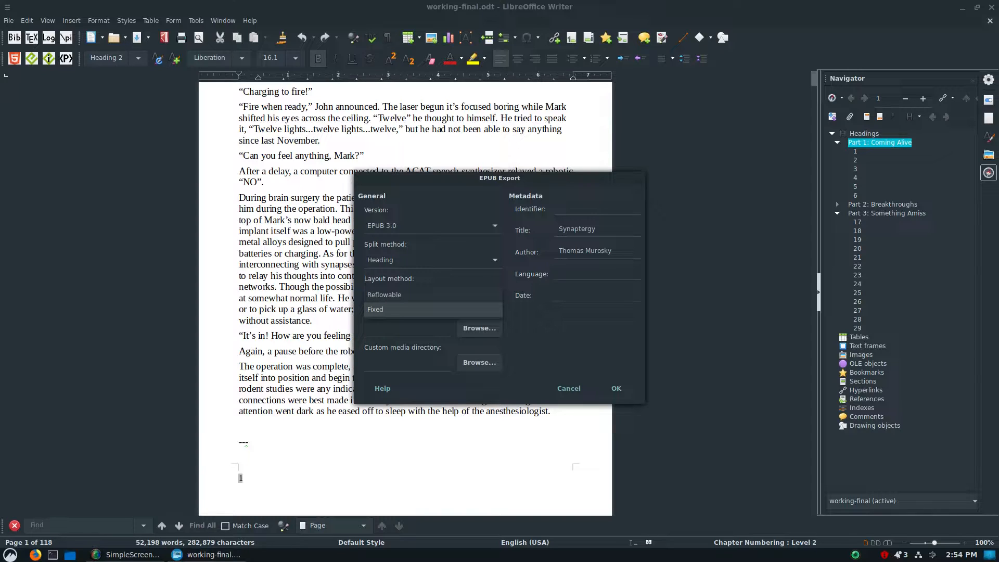
pyautogui.press('Up')
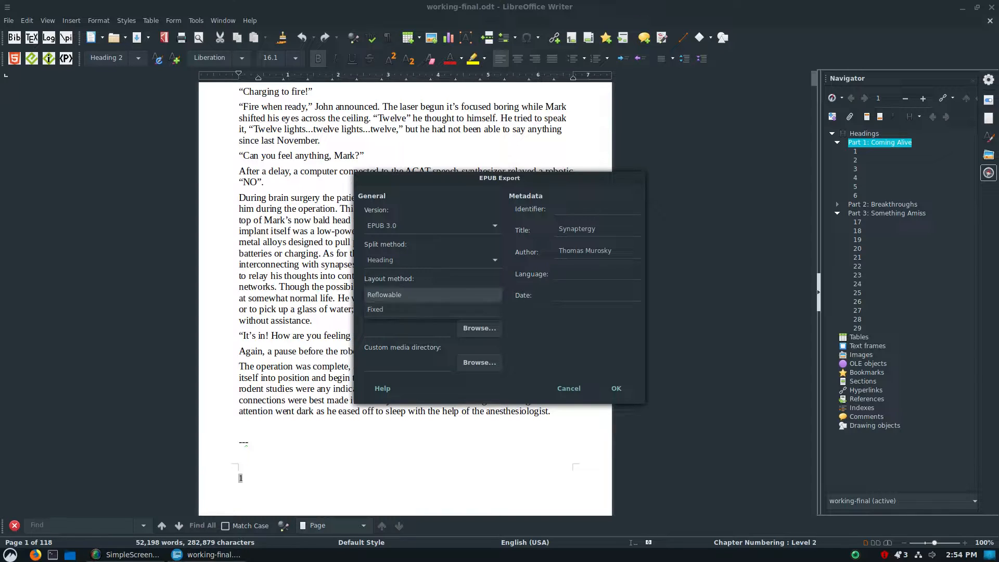
pyautogui.press('Down')
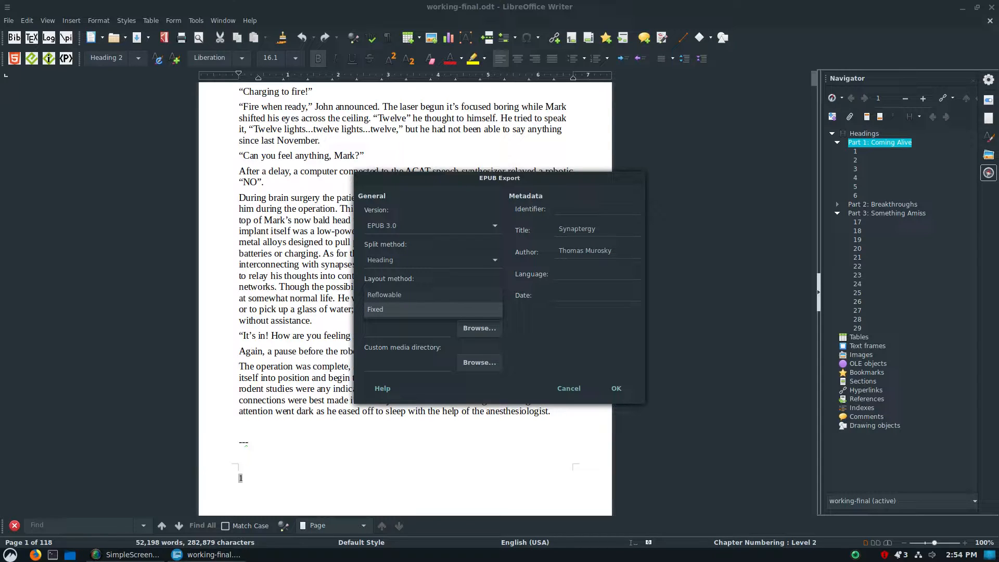
pyautogui.press('Up')
pyautogui.press('Return')
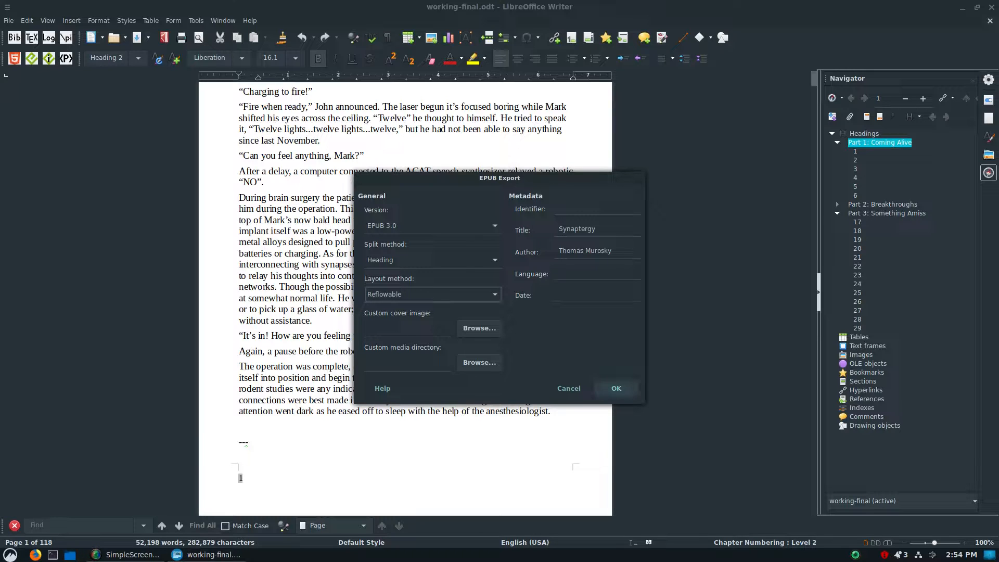
pyautogui.press('Return')
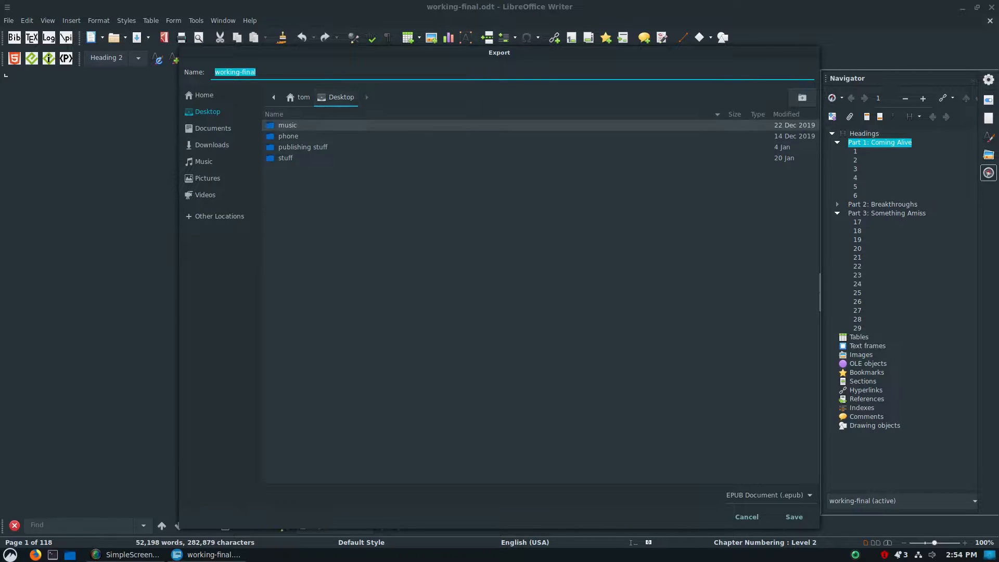
pyautogui.press('Return')
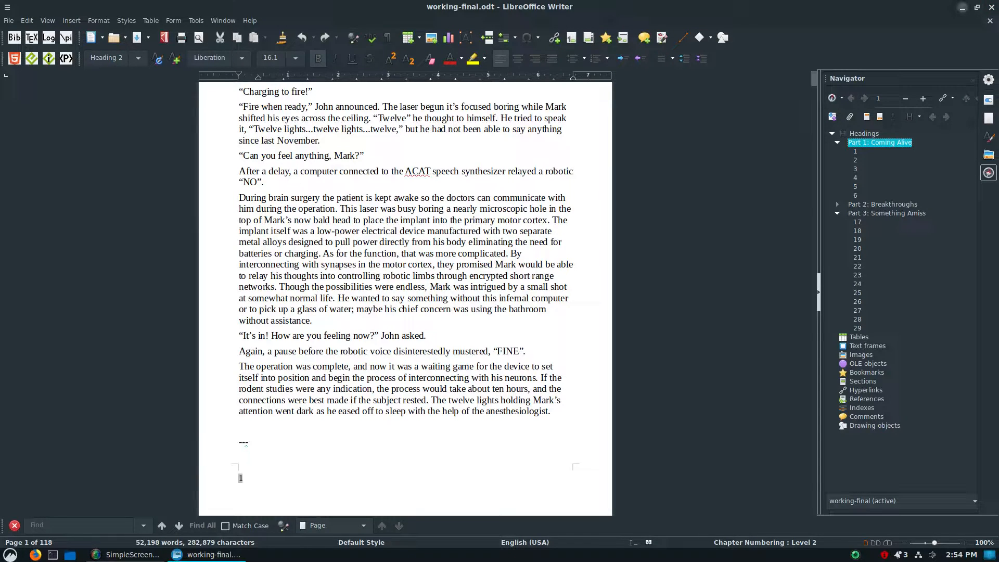
# Step: Switch to the desktop, skim the start of the exported book in the Bookworm reader, and close the reader
pyautogui.click(963, 8)
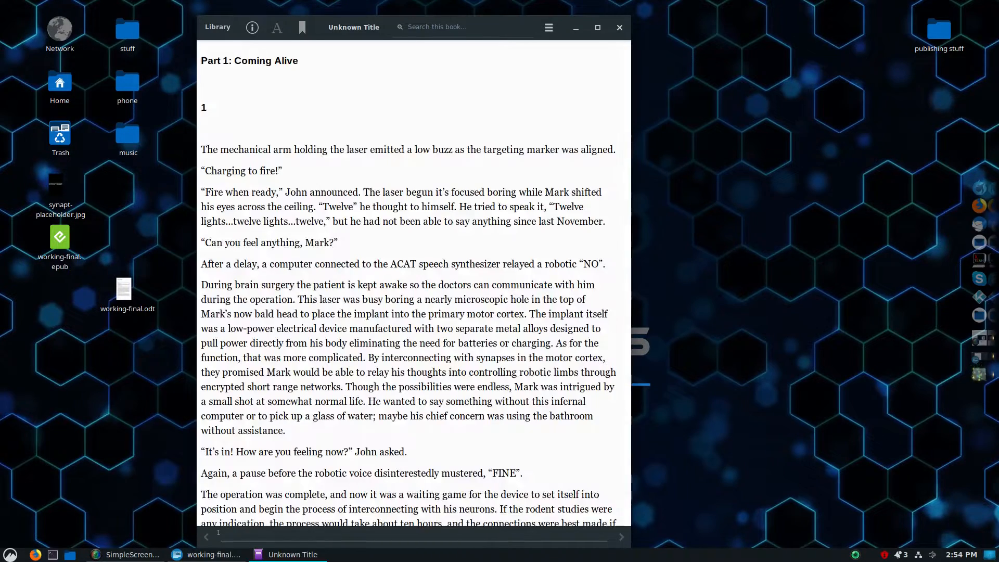
pyautogui.scroll(-17, 414, 284)
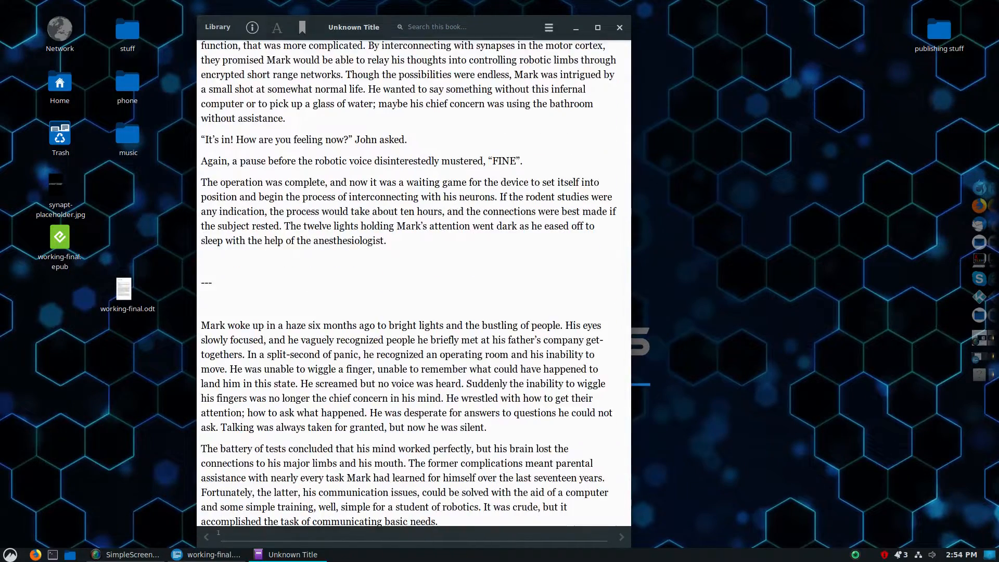
pyautogui.moveTo(628, 67); pyautogui.dragTo(624, 31)
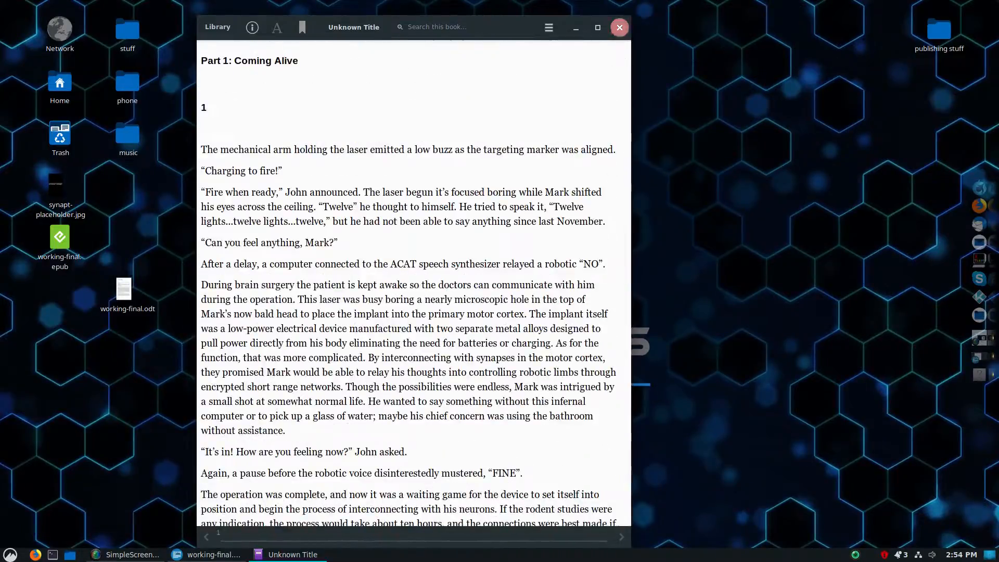
pyautogui.click(619, 27)
# Step: Open the exported working-final.epub from the desktop in Sigil and look over the code of section0001.xhtml
pyautogui.rightClick(66, 243)
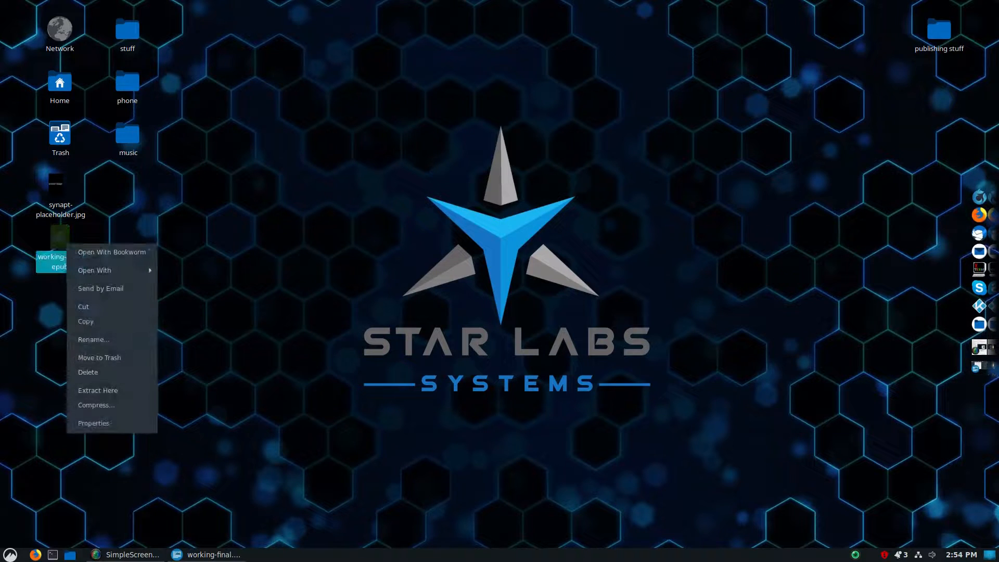
pyautogui.moveTo(104, 270)
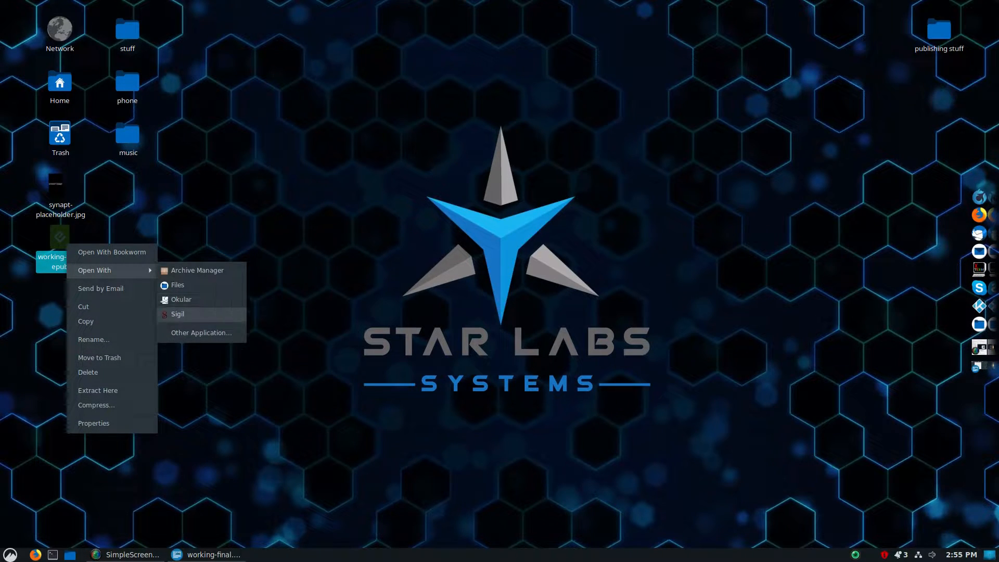
pyautogui.click(177, 314)
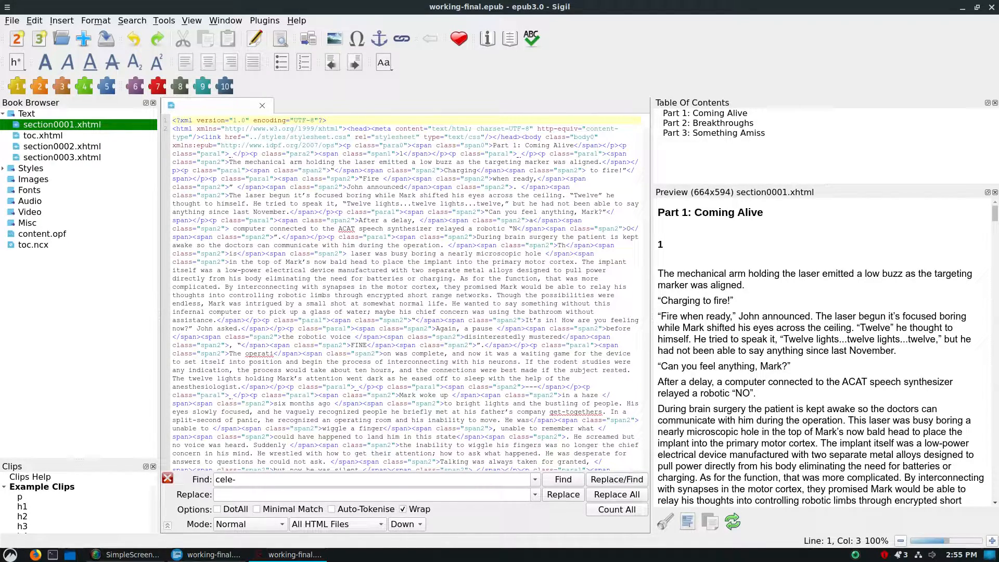
pyautogui.click(416, 278)
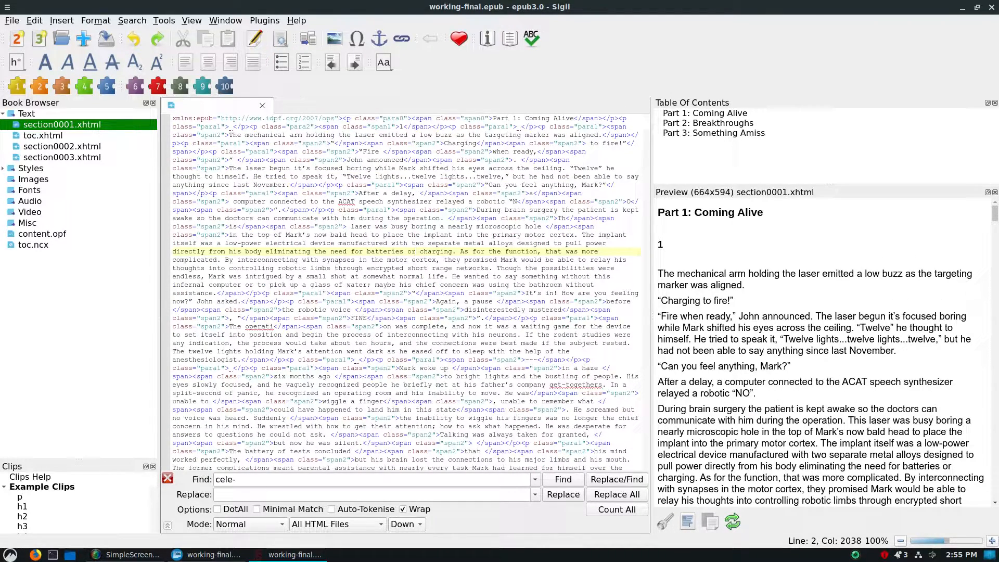
# Step: View the contents of toc.xhtml and return to section0001.xhtml
pyautogui.doubleClick(43, 135)
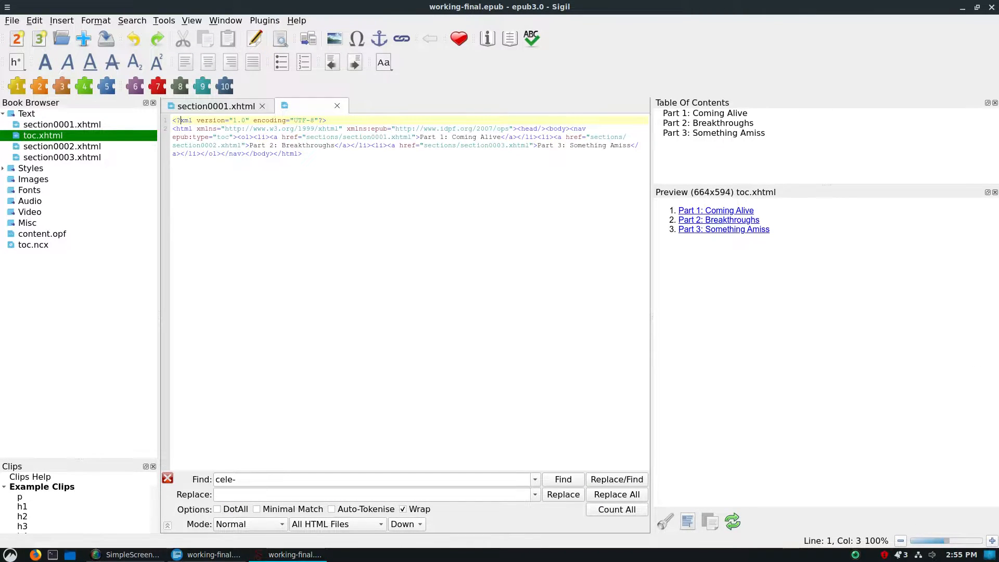
pyautogui.click(62, 125)
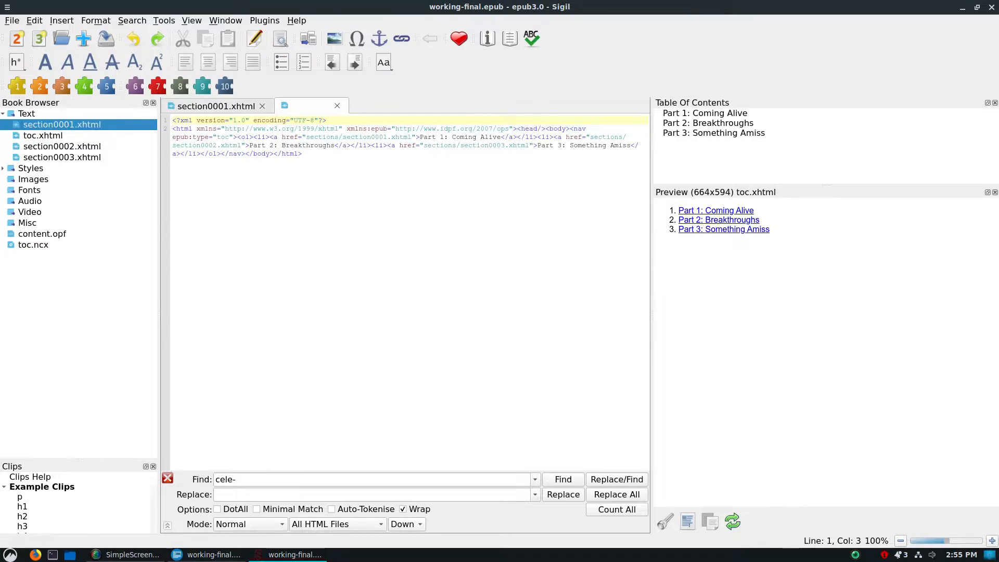
pyautogui.doubleClick(62, 125)
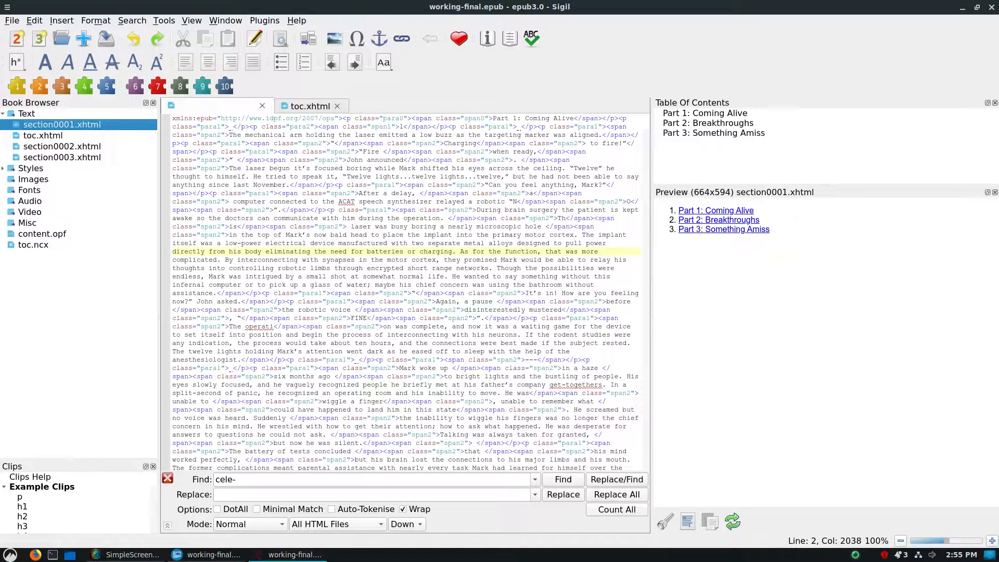
# Step: Move toc.xhtml ahead of section0001.xhtml in the book's text files and return to the beginning of the section0001.xhtml code
pyautogui.click(42, 136)
pyautogui.moveTo(42, 135); pyautogui.dragTo(55, 120)
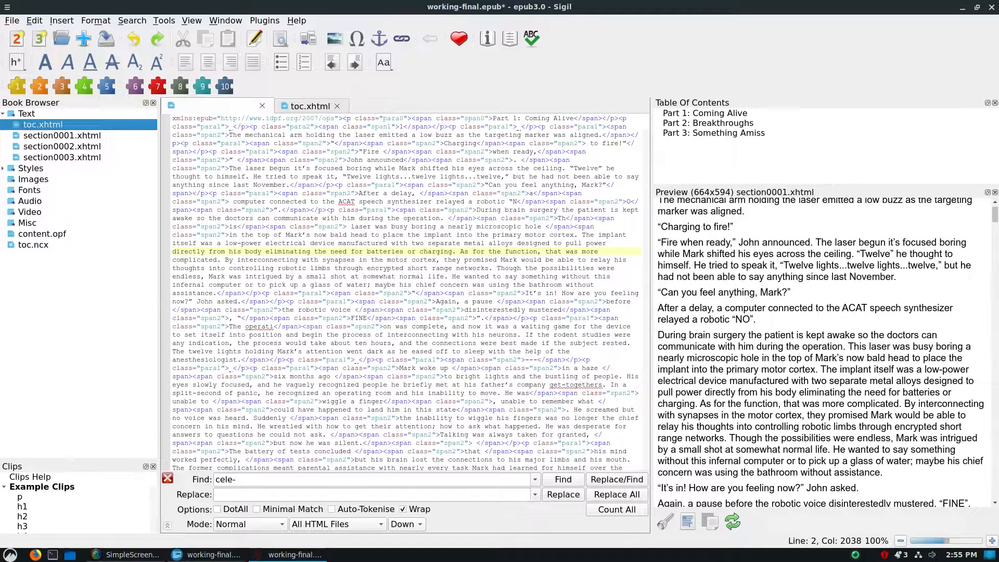
pyautogui.click(407, 260)
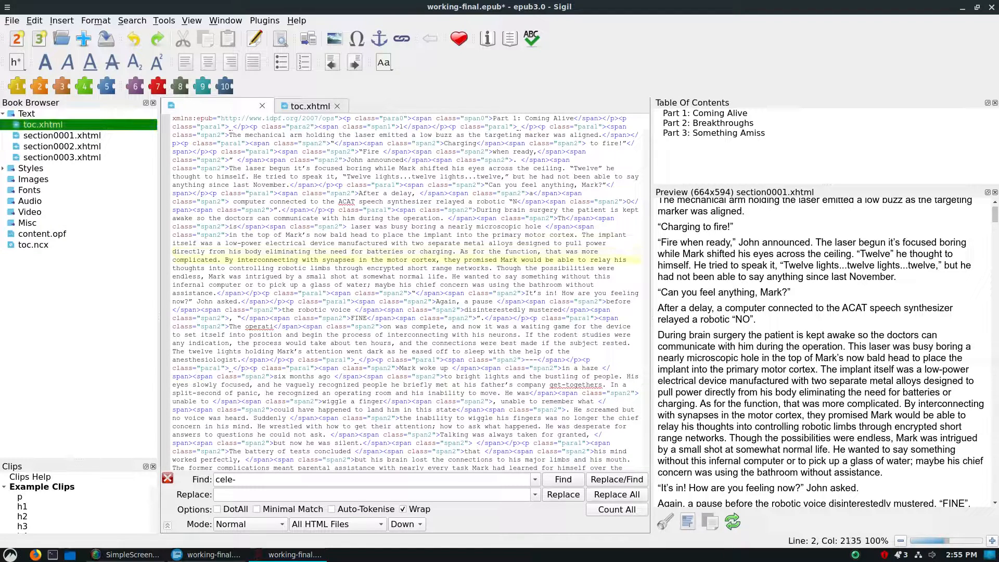
pyautogui.scroll(2, 408, 260)
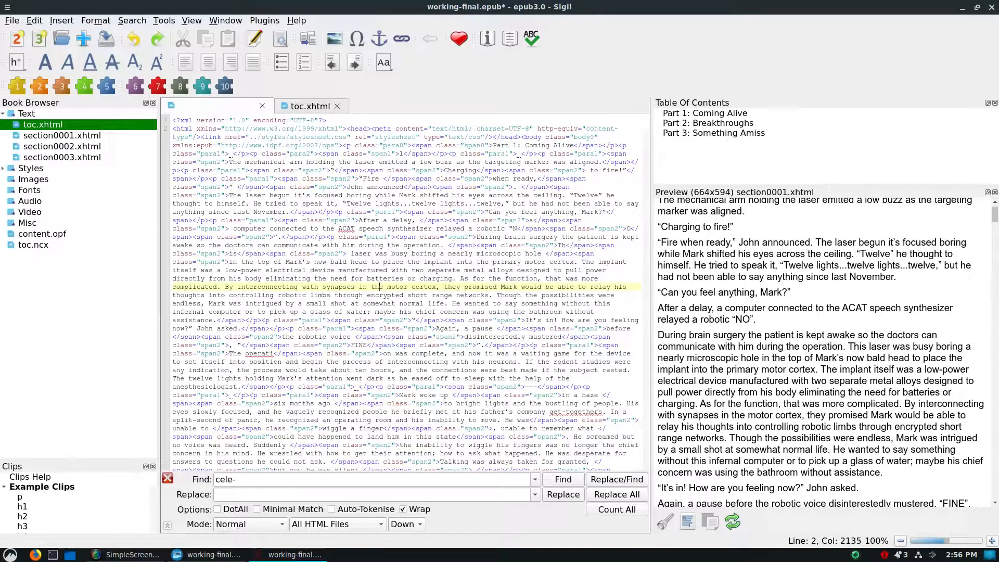
# Step: Remove the <meta content="text/html; charset=UTF-8" http-equiv="content-type"/> tag from all HTML files by replacing every occurrence with nothing
pyautogui.moveTo(176, 120); pyautogui.dragTo(327, 122)
pyautogui.moveTo(172, 129); pyautogui.dragTo(200, 137)
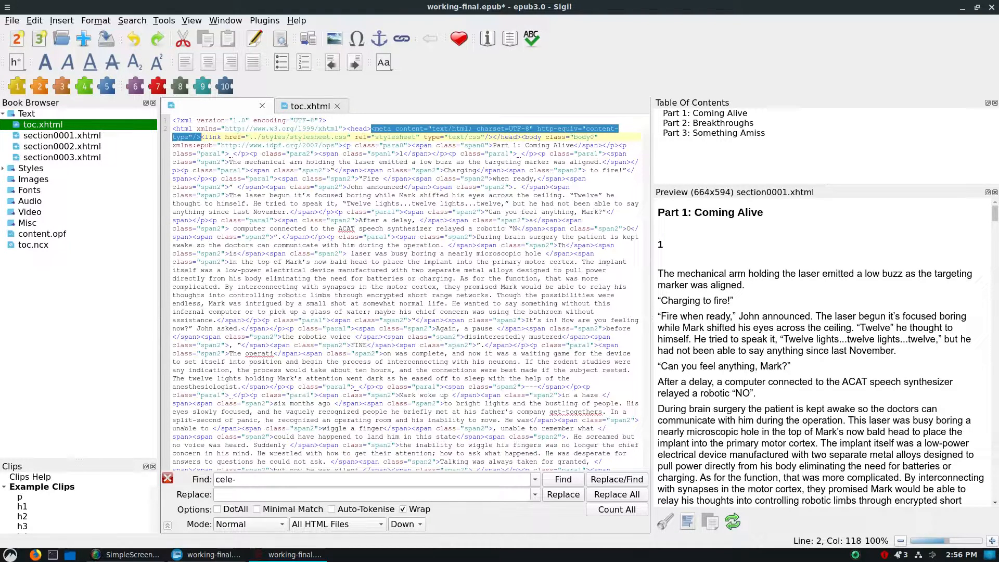
pyautogui.hotkey('ctrl', 'f')
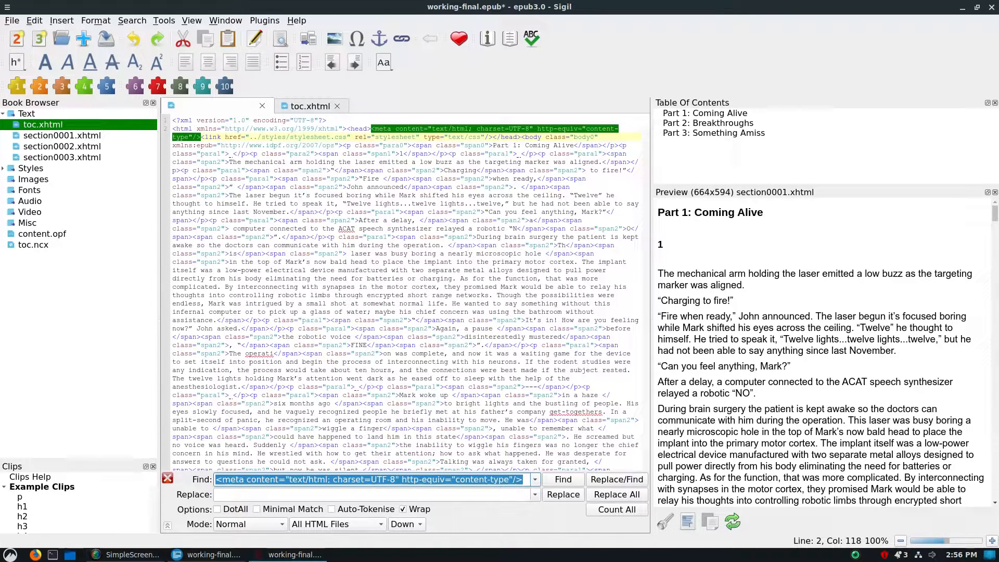
pyautogui.press('Escape')
pyautogui.hotkey('ctrl', 'f')
pyautogui.click(292, 495)
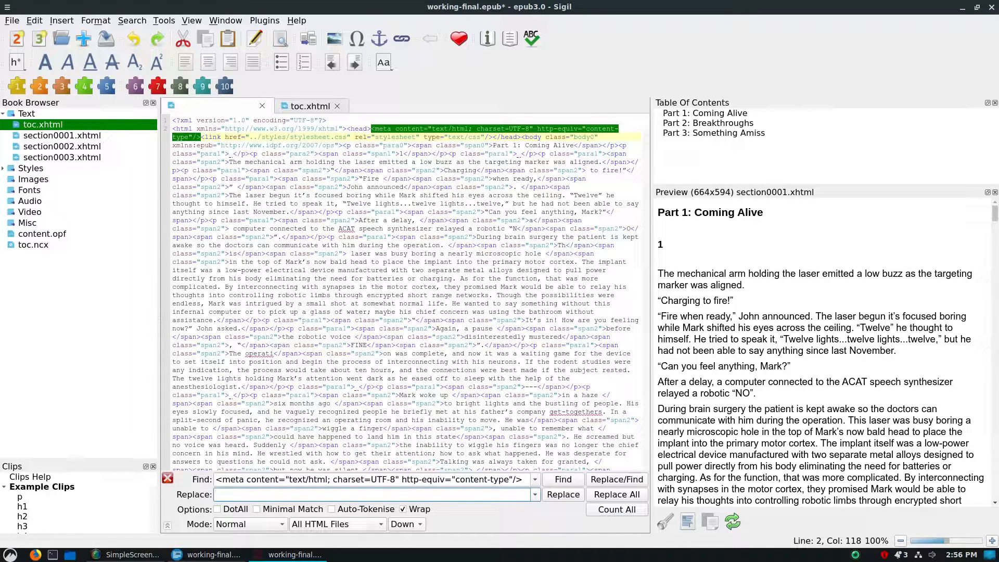
pyautogui.click(338, 524)
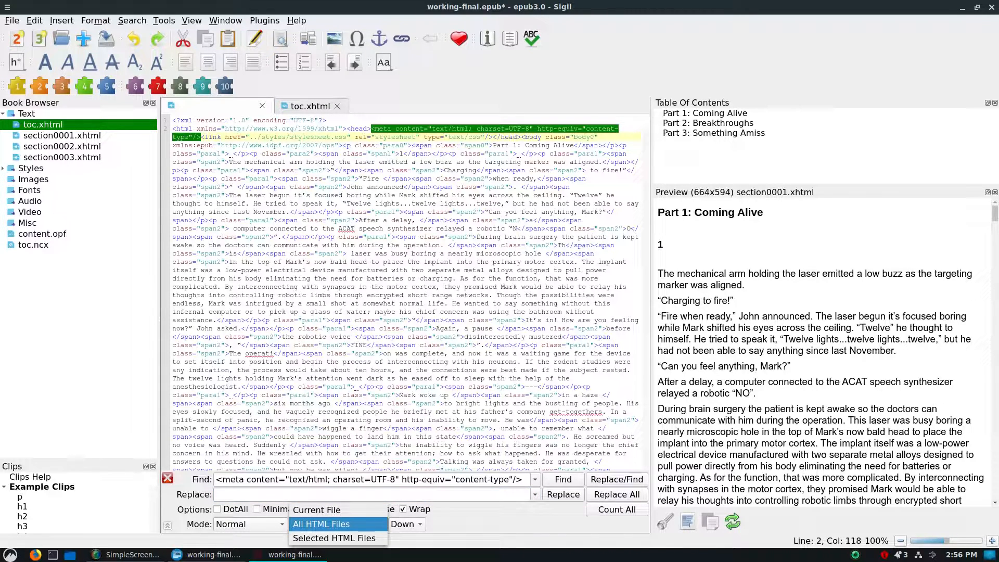
pyautogui.click(338, 524)
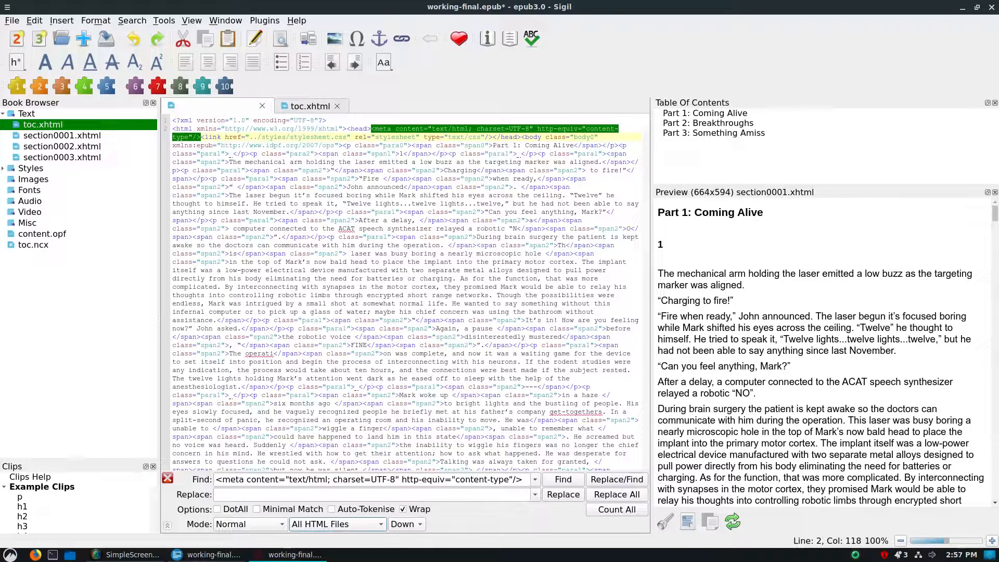
pyautogui.click(617, 495)
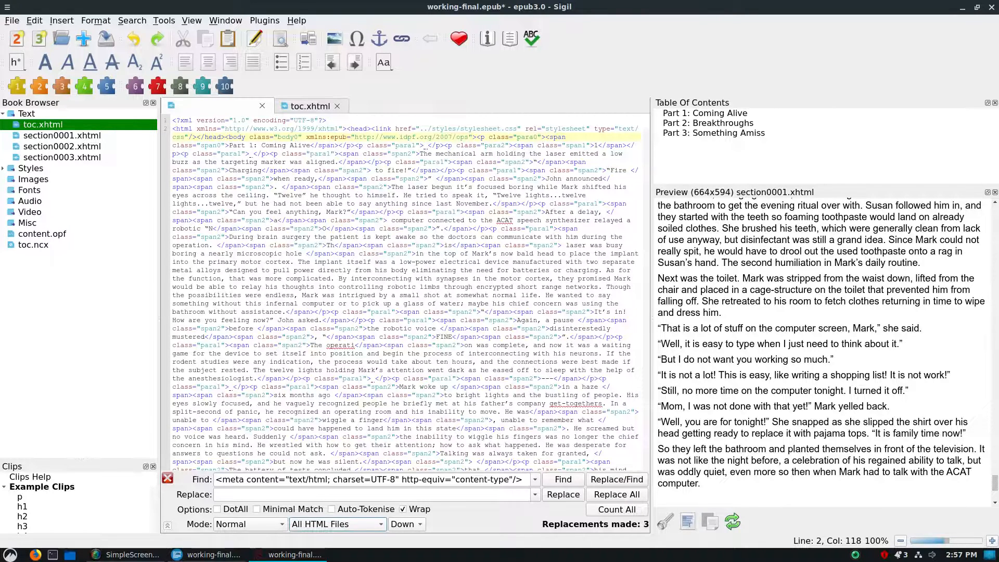
pyautogui.click(62, 135)
pyautogui.click(62, 147)
pyautogui.click(62, 158)
pyautogui.click(62, 146)
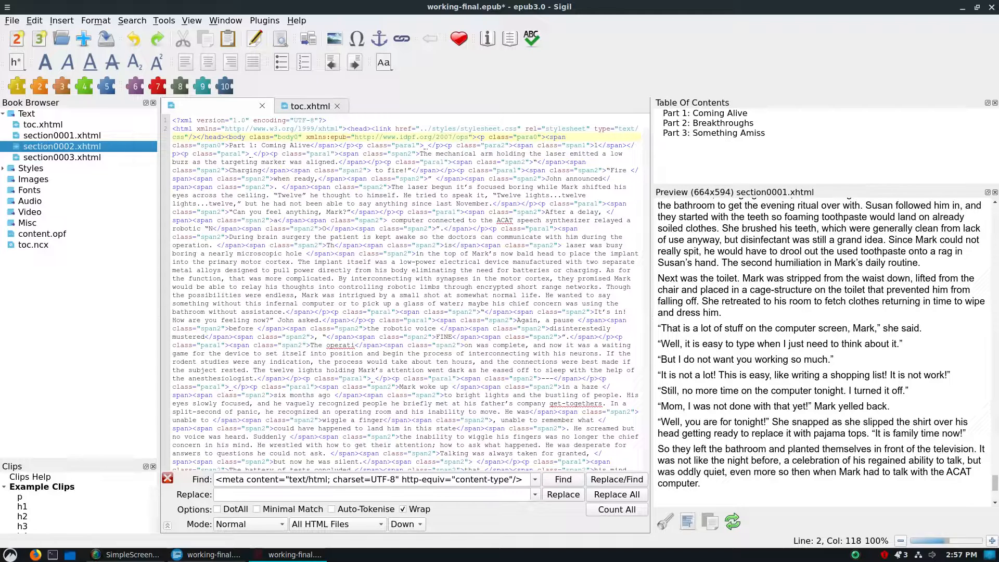
# Step: Highlight the opening span tag before "Part 1: Coming Alive" in section0001.xhtml, and highlight just its class value
pyautogui.click(545, 137)
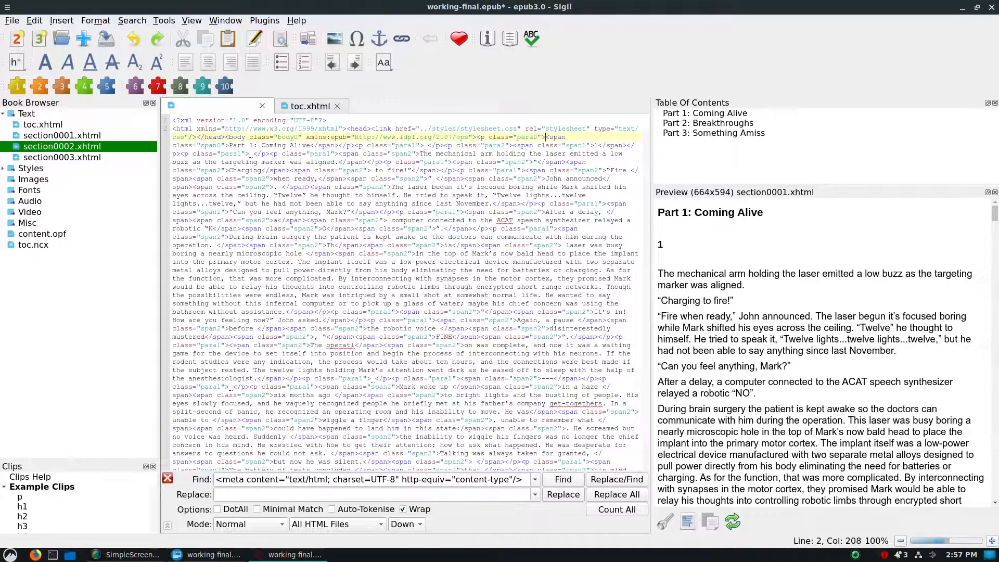
pyautogui.hotkey('shift', 'Right')
pyautogui.hotkey('shift', 'Right')
pyautogui.hotkey('shift', 'Right')
pyautogui.hotkey('shift', 'Right')
pyautogui.hotkey('shift', 'Right')
pyautogui.hotkey('shift', 'Right')
pyautogui.hotkey('shift', 'Right')
pyautogui.hotkey('shift', 'Right')
pyautogui.hotkey('shift', 'Right')
pyautogui.hotkey('shift', 'Right')
pyautogui.hotkey('shift', 'Right')
pyautogui.hotkey('shift', 'Right')
pyautogui.hotkey('shift', 'Right')
pyautogui.hotkey('shift', 'Right')
pyautogui.hotkey('shift', 'Right')
pyautogui.hotkey('shift', 'Right')
pyautogui.hotkey('shift', 'Right')
pyautogui.hotkey('shift', 'Right')
pyautogui.hotkey('shift', 'Right')
pyautogui.hotkey('shift', 'Right')
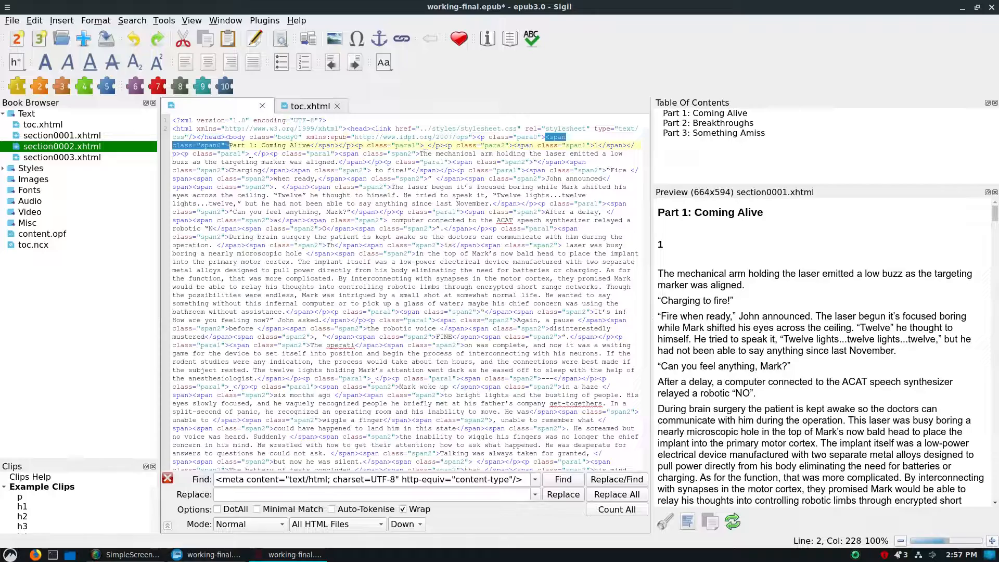
pyautogui.scroll(-3, 406, 294)
pyautogui.scroll(3, 406, 294)
pyautogui.click(217, 146)
pyautogui.press('Right')
pyautogui.press('Right')
pyautogui.hotkey('shift', 'Left')
pyautogui.hotkey('shift', 'Left')
pyautogui.hotkey('shift', 'Left')
pyautogui.hotkey('shift', 'Left')
pyautogui.hotkey('shift', 'Left')
pyautogui.hotkey('shift', 'Left')
pyautogui.hotkey('shift', 'Left')
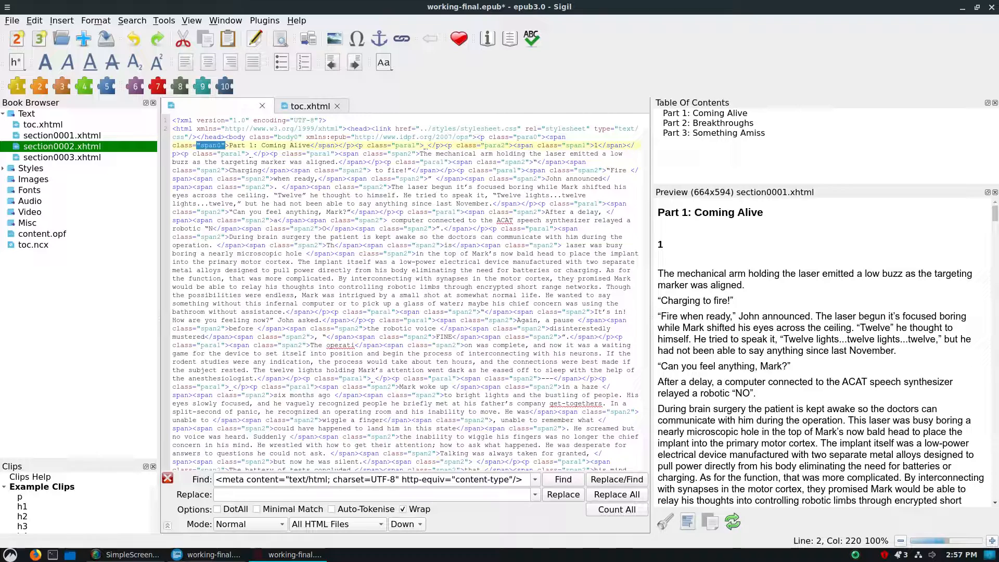
# Step: Look over the class definitions in stylesheet.css, and close both the stylesheet and toc.xhtml
pyautogui.click(3, 168)
pyautogui.doubleClick(53, 179)
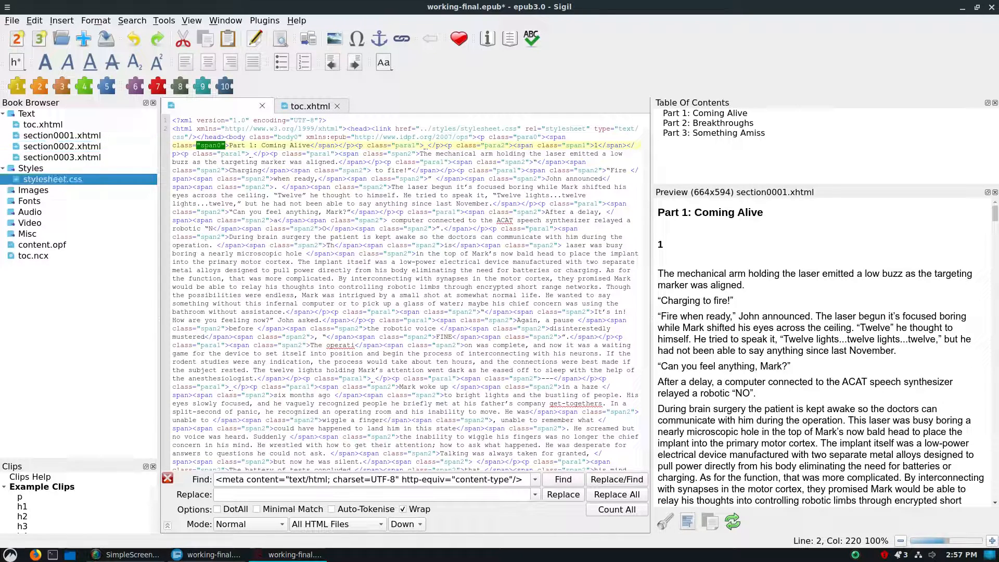
pyautogui.scroll(-11, 406, 292)
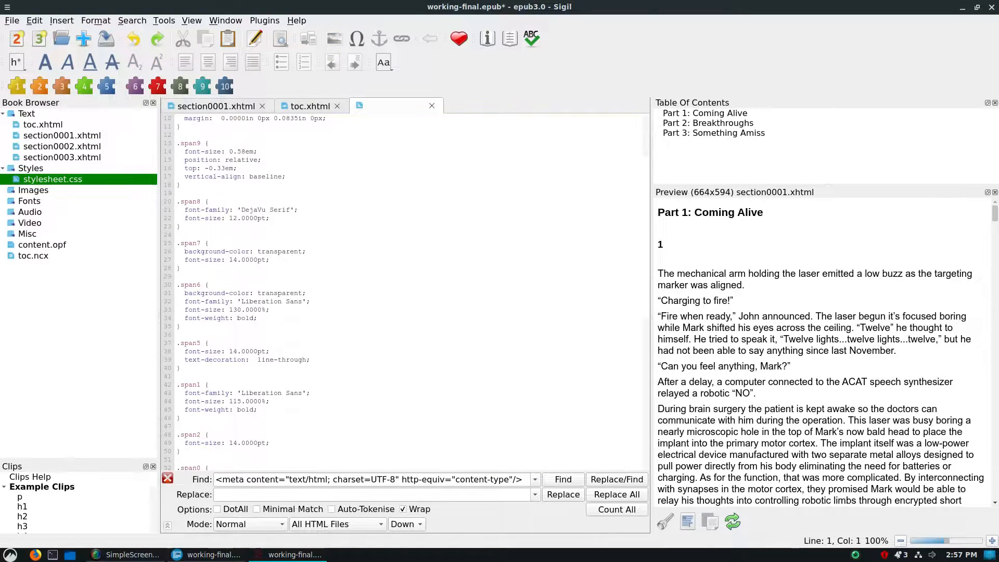
pyautogui.scroll(11, 406, 292)
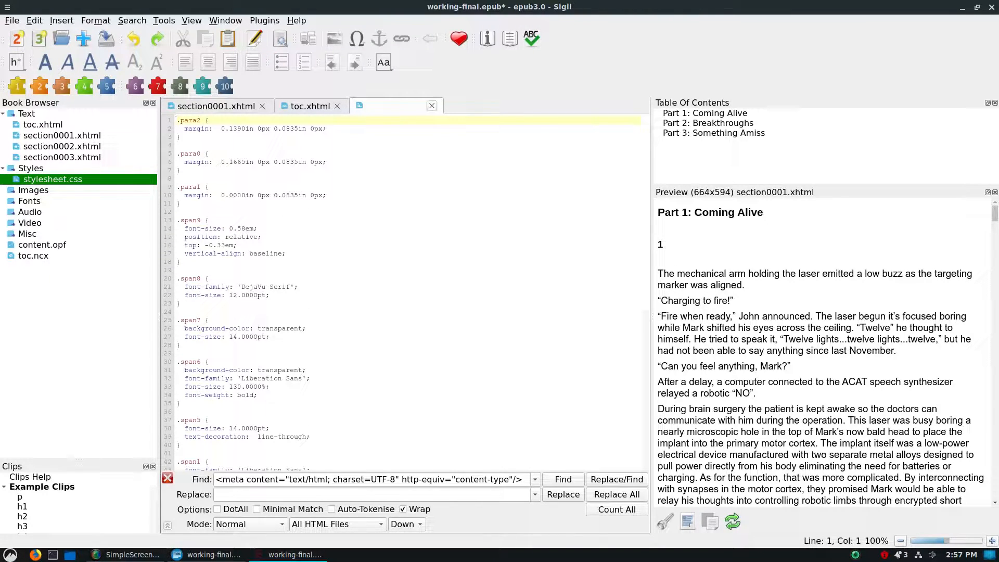
pyautogui.click(432, 106)
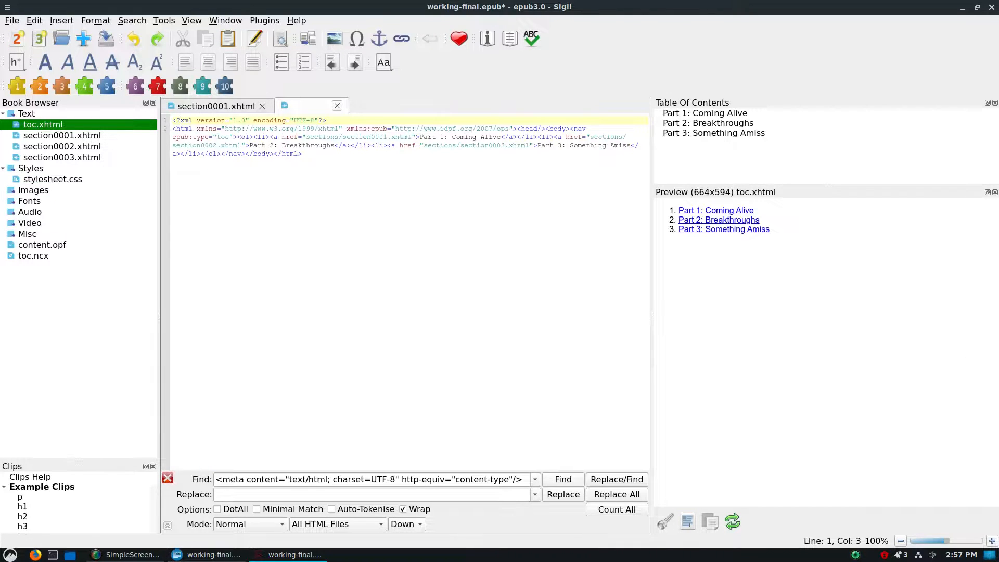
pyautogui.click(338, 105)
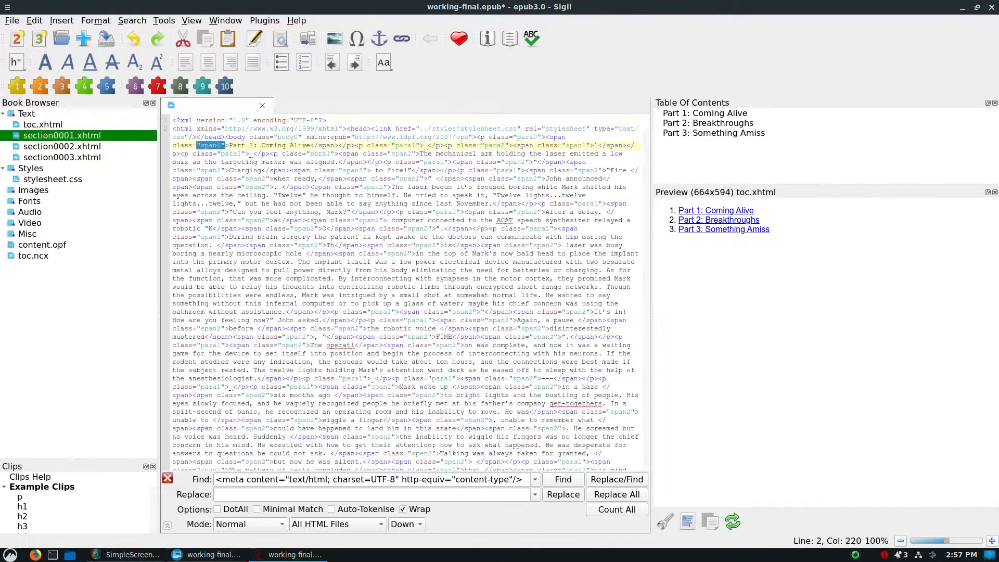
# Step: Copy the opening span tag before "Part 1: Coming Alive" and count the occurrences of <span class="span0"> in all HTML files
pyautogui.click(234, 146)
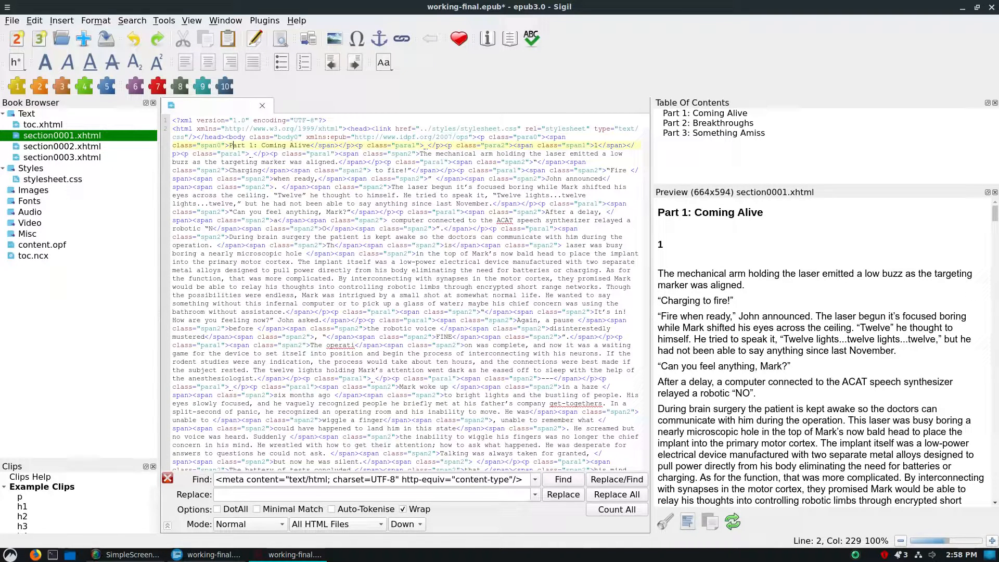
pyautogui.moveTo(229, 145); pyautogui.dragTo(173, 146)
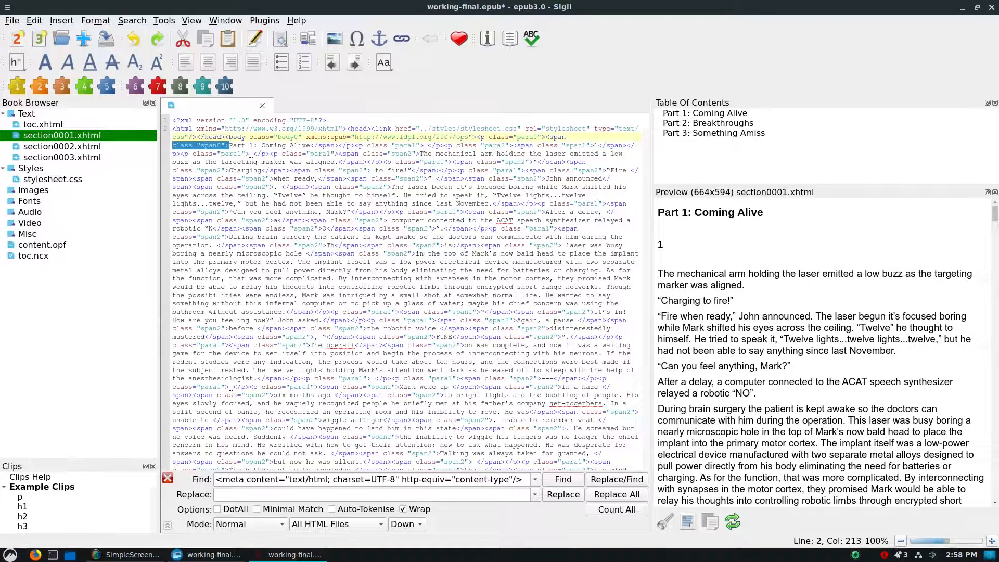
pyautogui.hotkey('shift', 'Left')
pyautogui.hotkey('shift', 'Left')
pyautogui.hotkey('shift', 'Left')
pyautogui.hotkey('shift', 'Left')
pyautogui.hotkey('shift', 'Left')
pyautogui.hotkey('shift', 'Left')
pyautogui.hotkey('ctrl', 'c')
pyautogui.hotkey('ctrl', 'f')
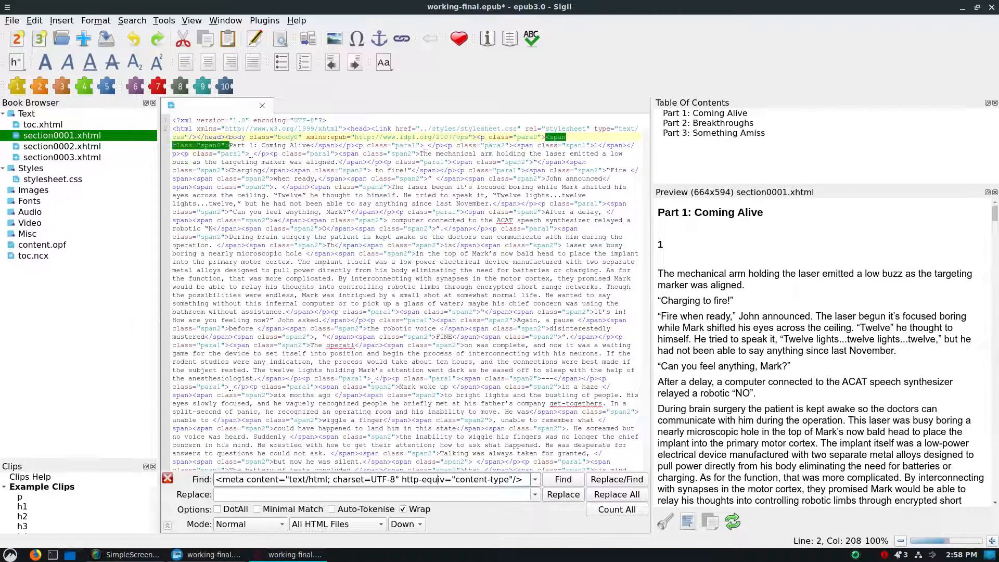
pyautogui.hotkey('ctrl', 'a')
pyautogui.hotkey('ctrl', 'v')
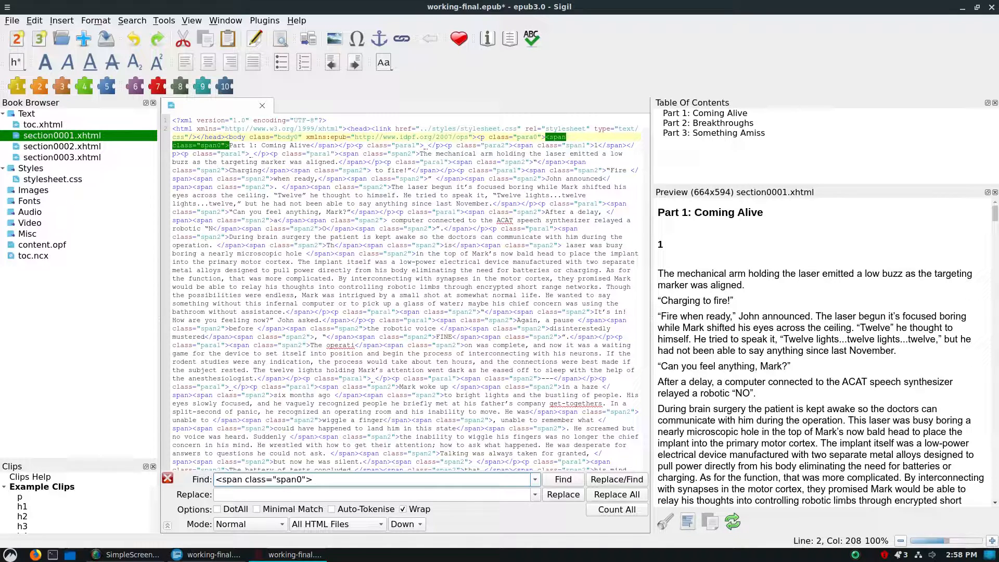
pyautogui.click(617, 509)
# Step: Open section0002.xhtml and section0003.xhtml and examine the opening tags around their part headings
pyautogui.click(62, 146)
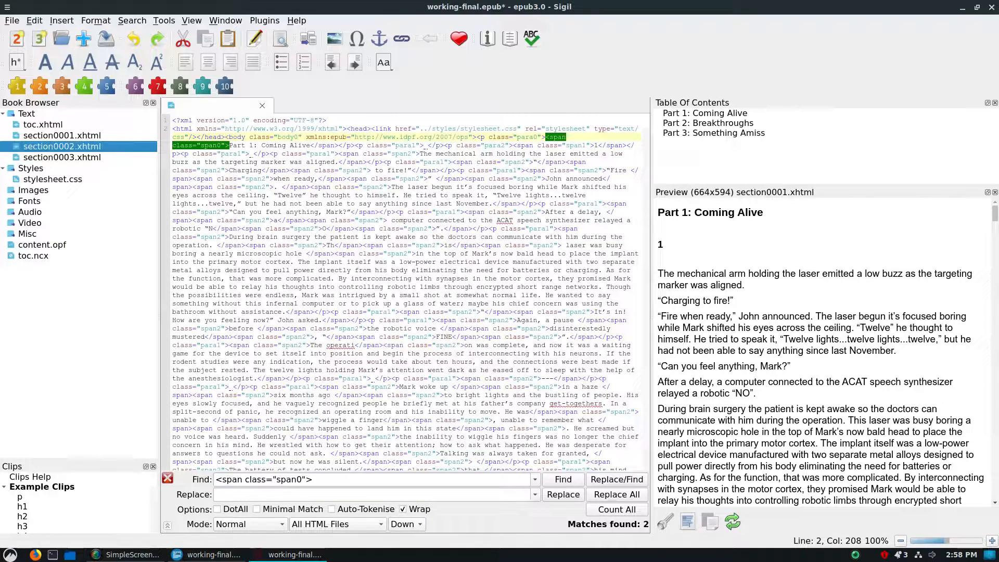
pyautogui.doubleClick(62, 146)
pyautogui.click(628, 146)
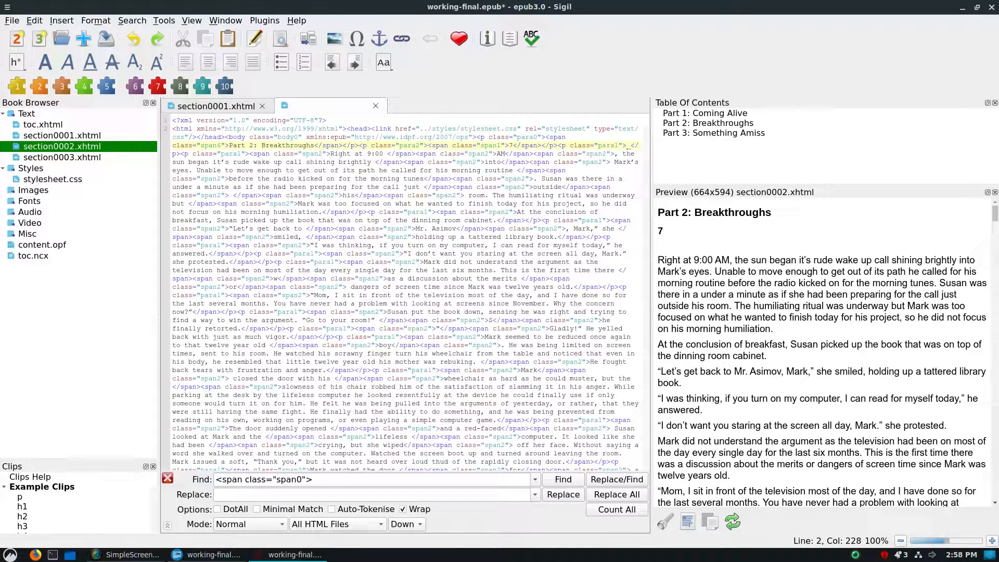
pyautogui.doubleClick(62, 157)
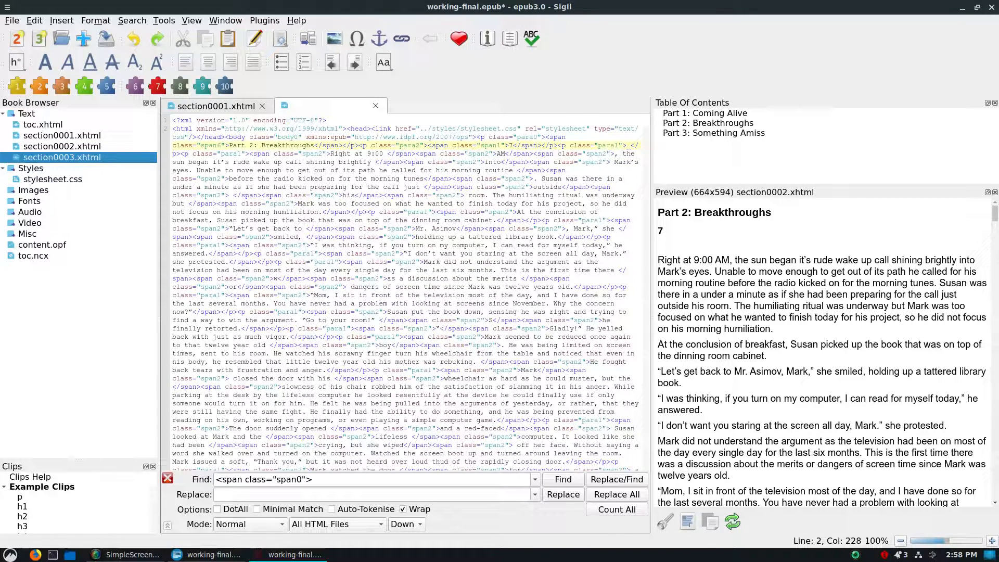
pyautogui.press('Return')
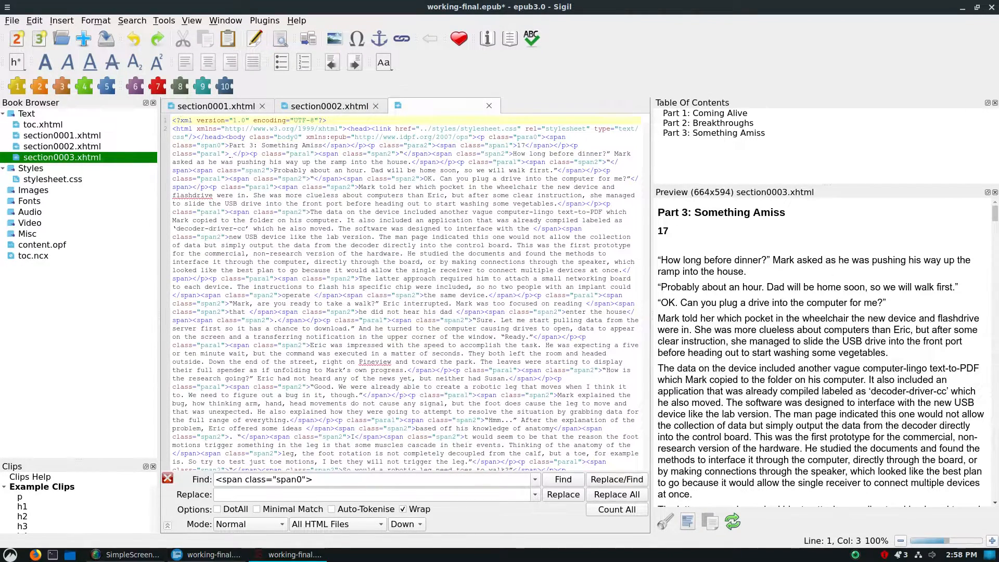
pyautogui.click(542, 136)
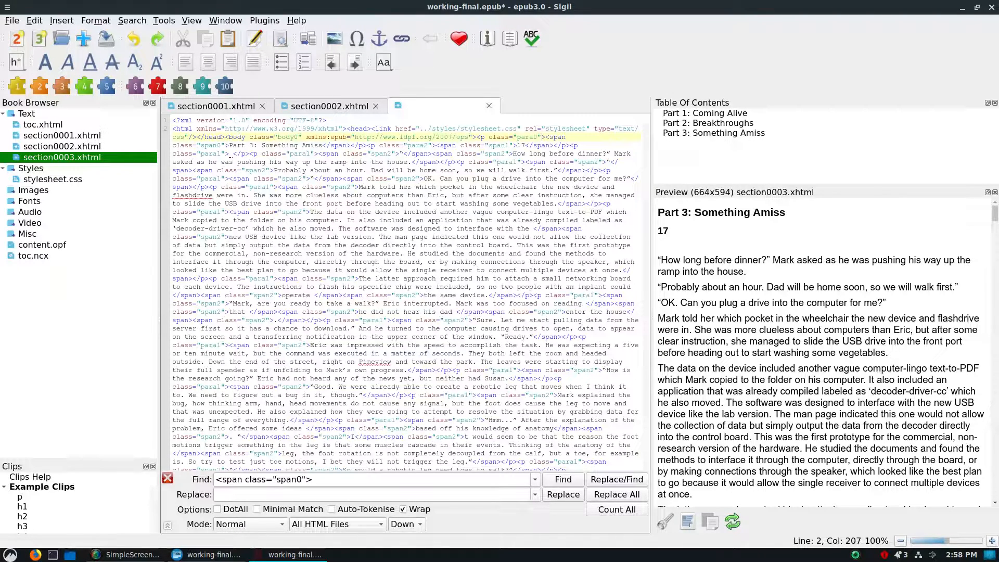
# Step: Step through the matches for <span class="span0"> across all HTML files, cycling between the section files
pyautogui.click(617, 510)
pyautogui.press('F3')
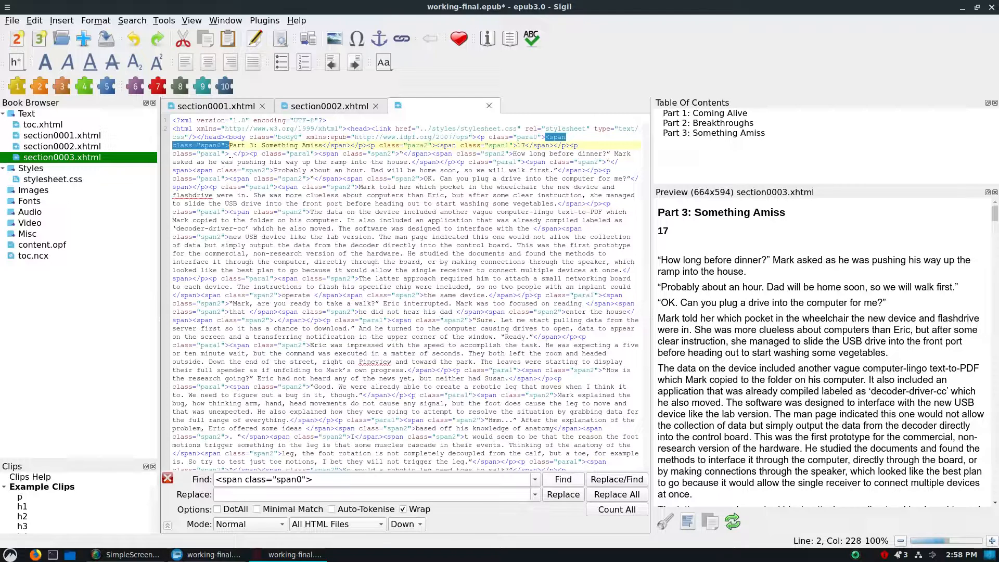
pyautogui.press('F3')
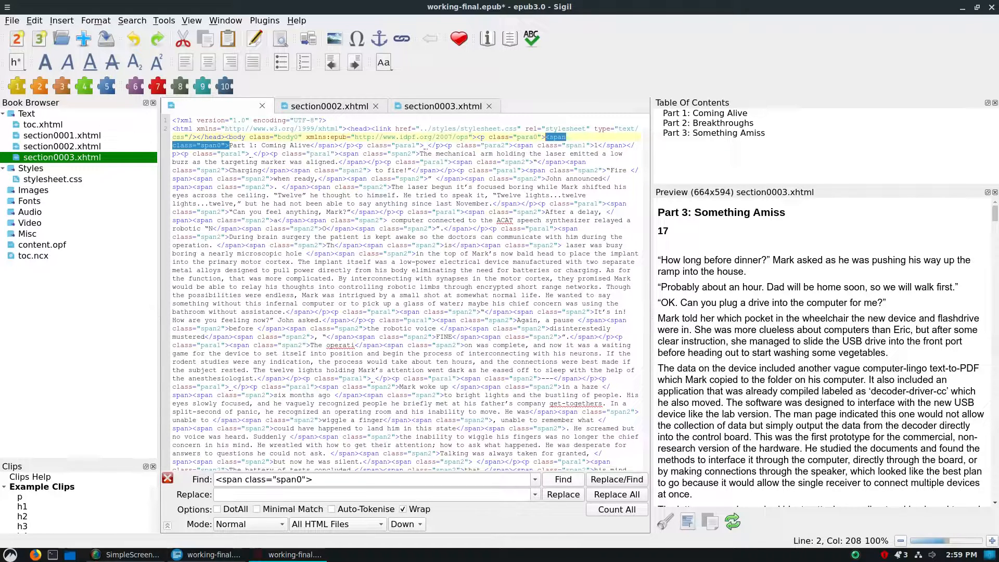
pyautogui.press('F3')
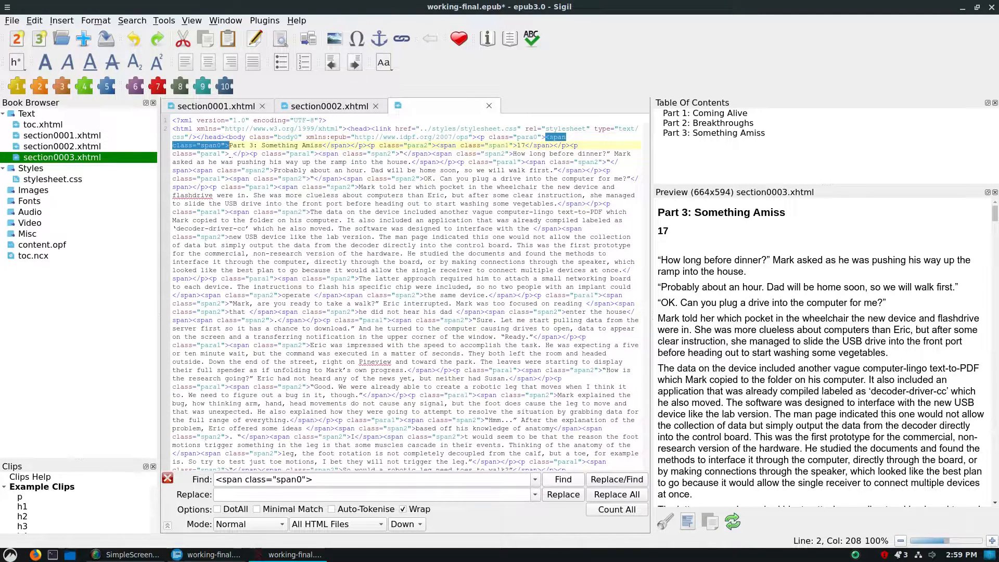
pyautogui.press('F3')
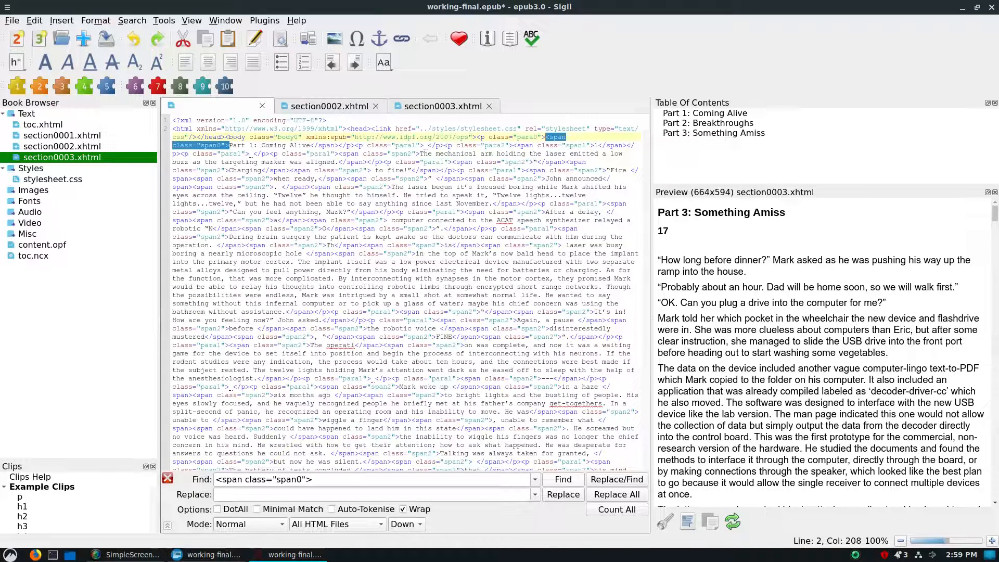
pyautogui.press('F3')
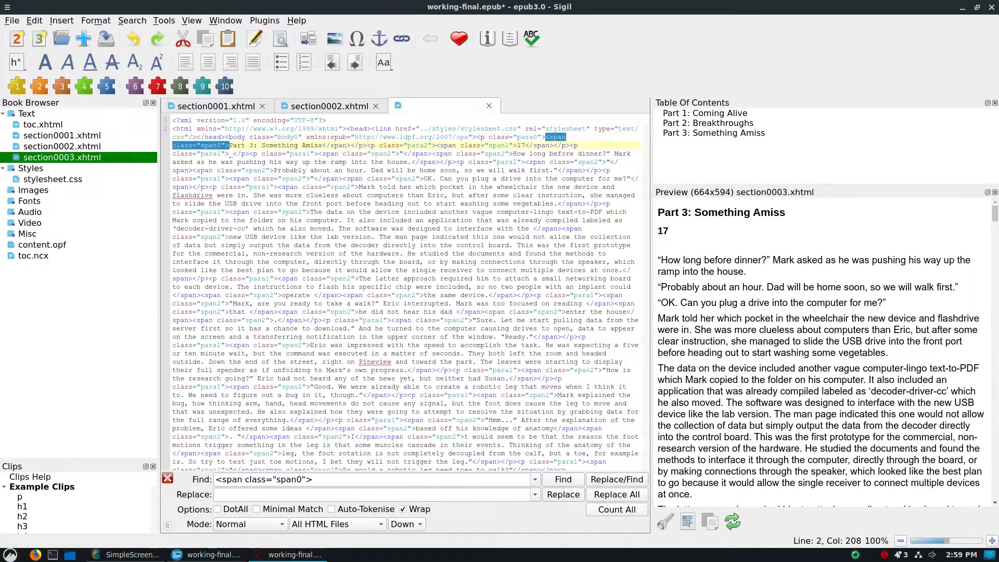
pyautogui.press('F3')
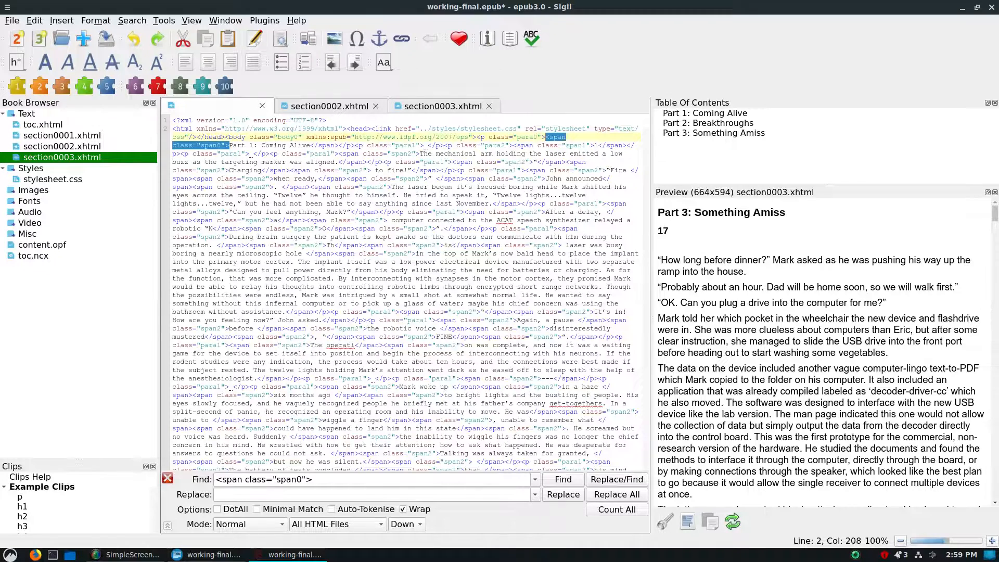
pyautogui.click(329, 106)
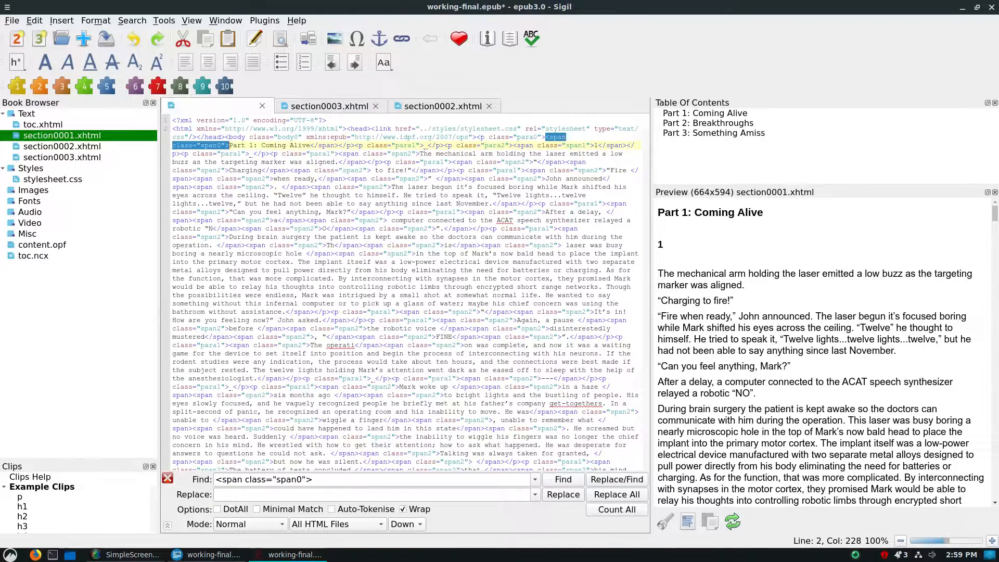
pyautogui.press('F3')
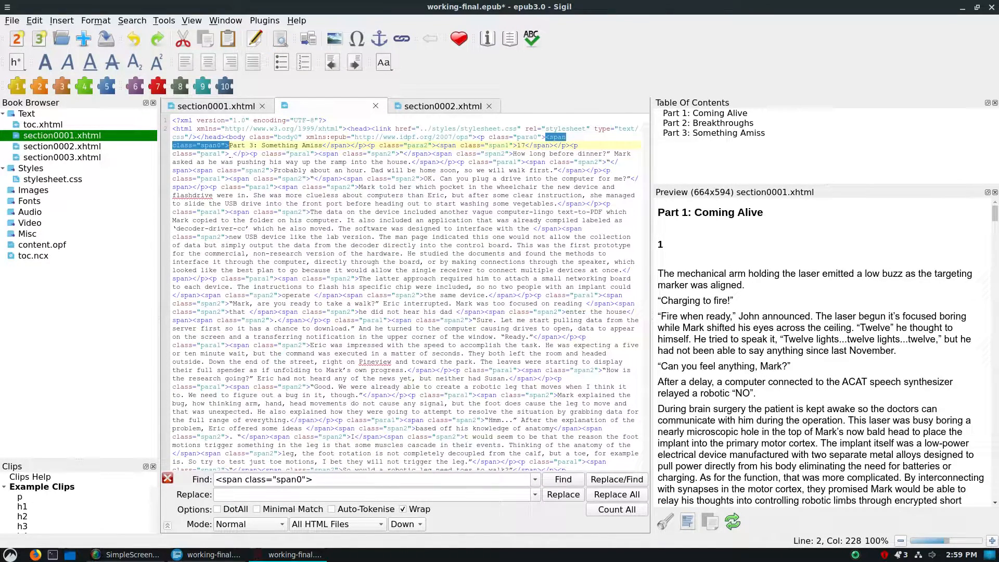
# Step: In section0002.xhtml, replace the opening span tag before "Part 2: Breakthroughs" with an <h1> tag
pyautogui.click(443, 106)
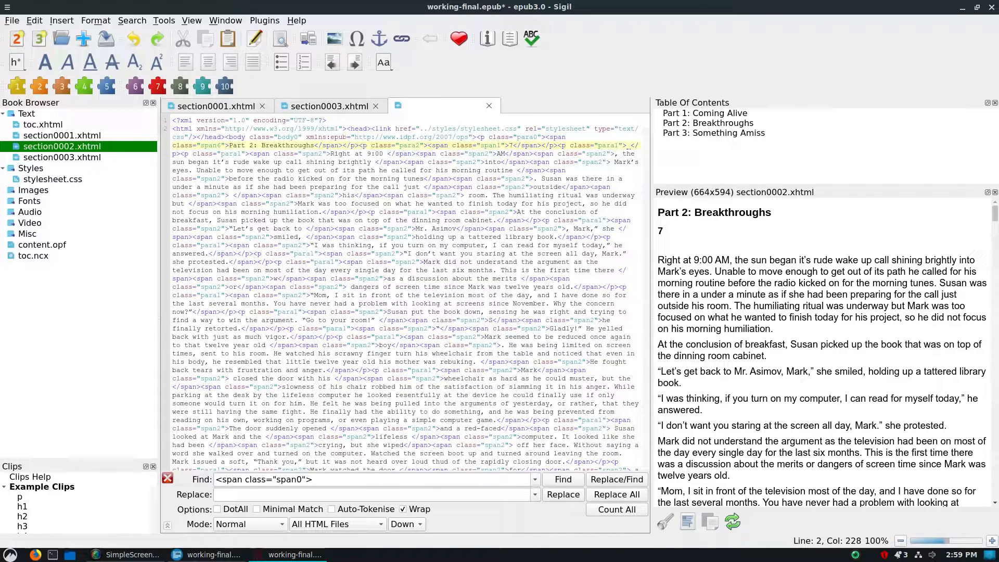
pyautogui.hotkey('shift', 'Left')
pyautogui.hotkey('shift', 'Left')
pyautogui.hotkey('shift', 'Left')
pyautogui.hotkey('shift', 'Left')
pyautogui.hotkey('shift', 'Left')
pyautogui.hotkey('shift', 'Left')
pyautogui.hotkey('shift', 'Left')
pyautogui.hotkey('shift', 'Left')
pyautogui.hotkey('shift', 'Left')
pyautogui.hotkey('shift', 'Left')
pyautogui.hotkey('shift', 'Left')
pyautogui.hotkey('shift', 'Left')
pyautogui.hotkey('shift', 'Left')
pyautogui.hotkey('shift', 'Left')
pyautogui.hotkey('shift', 'Left')
pyautogui.hotkey('shift', 'Left')
pyautogui.hotkey('shift', 'Left')
pyautogui.hotkey('shift', 'Left')
pyautogui.hotkey('shift', 'Left')
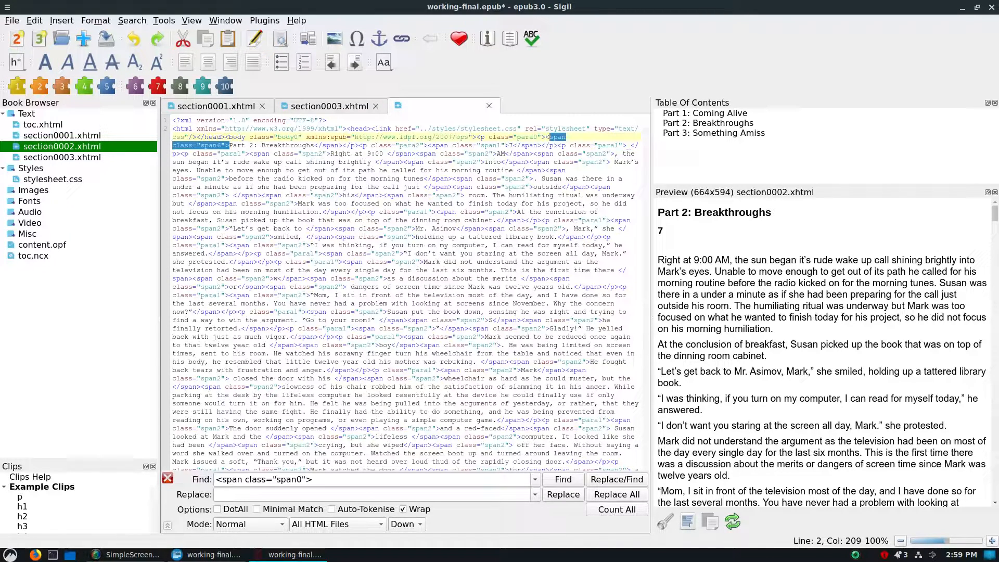
pyautogui.write('h')
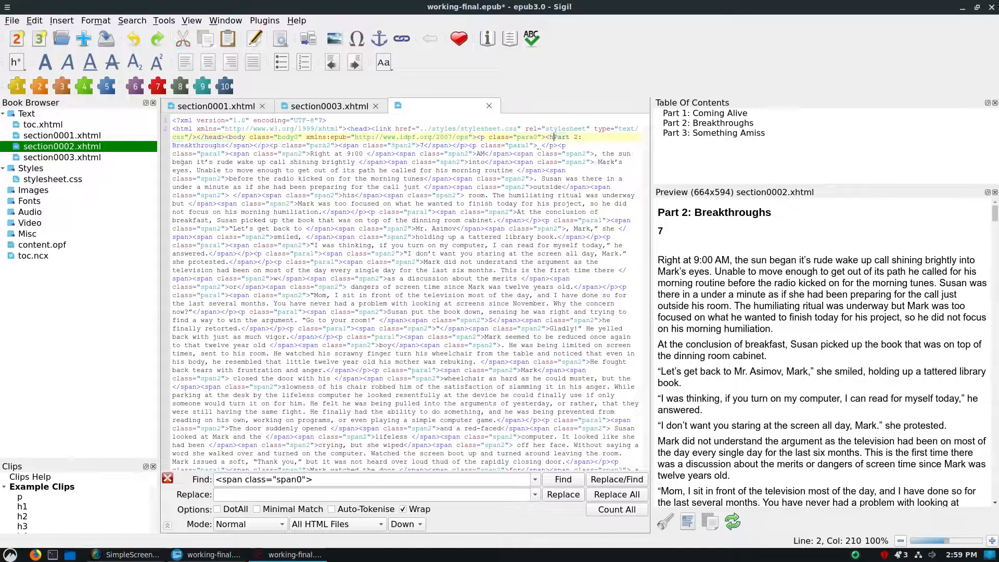
pyautogui.write('1>')
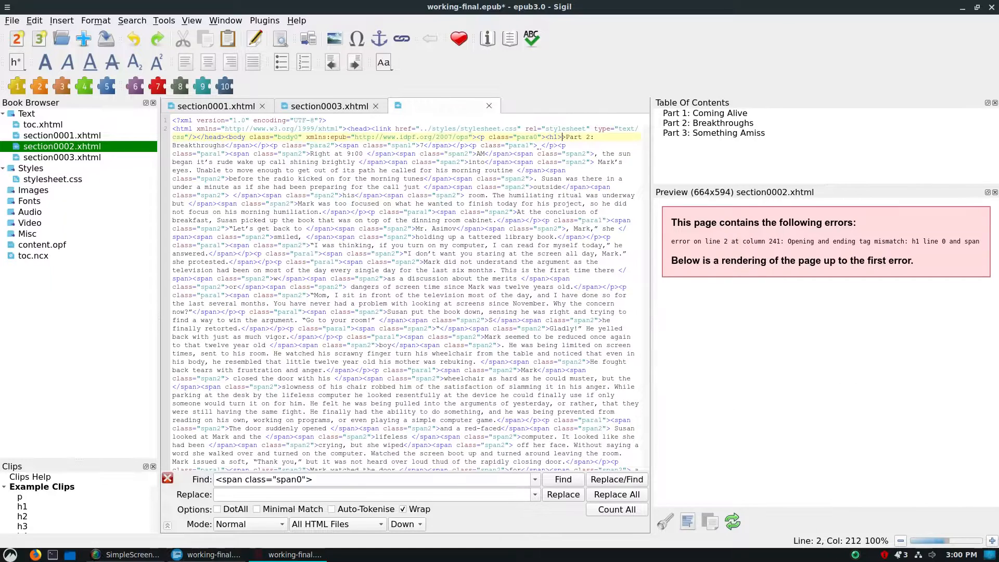
pyautogui.press('Left')
# Step: Change the closing span tag after "Part 2: Breakthroughs" to </h1>
pyautogui.click(539, 146)
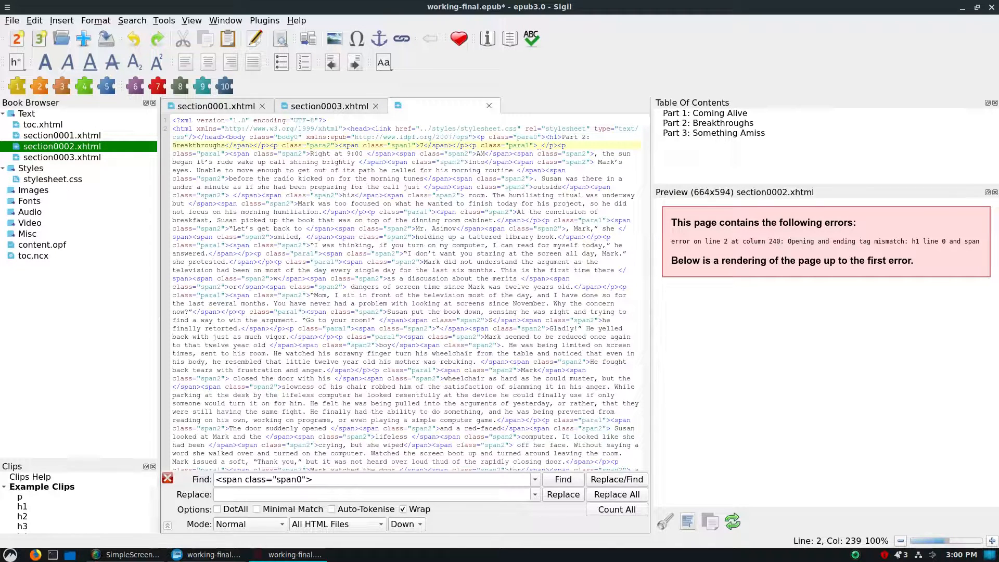
pyautogui.press('BackSpace')
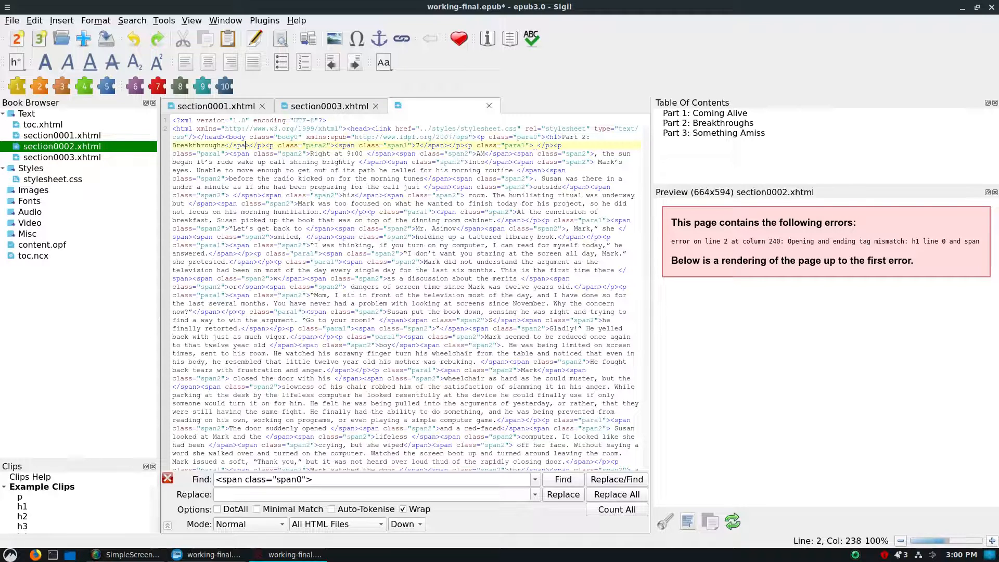
pyautogui.press('BackSpace')
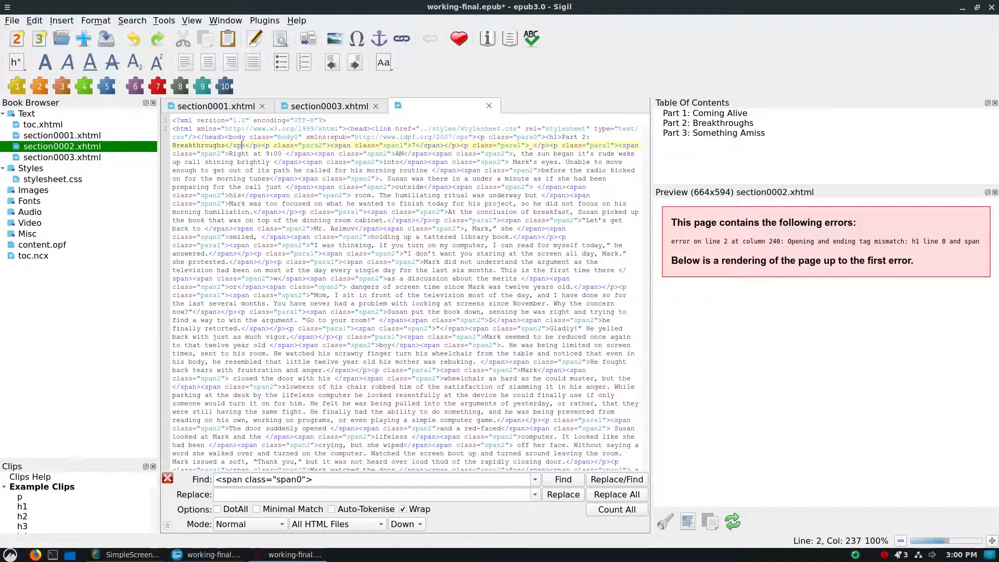
pyautogui.press('BackSpace')
pyautogui.press('BackSpace')
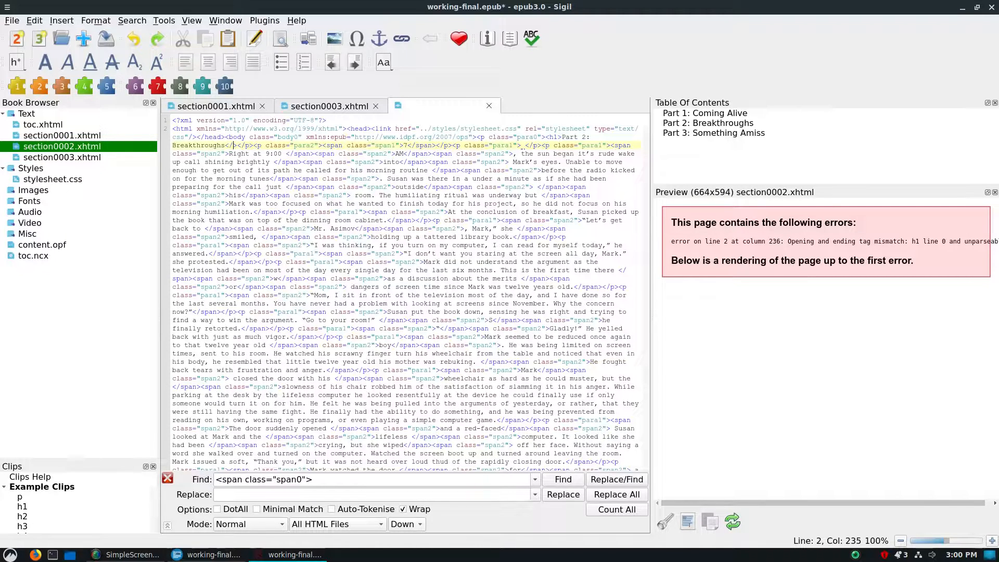
pyautogui.write('h')
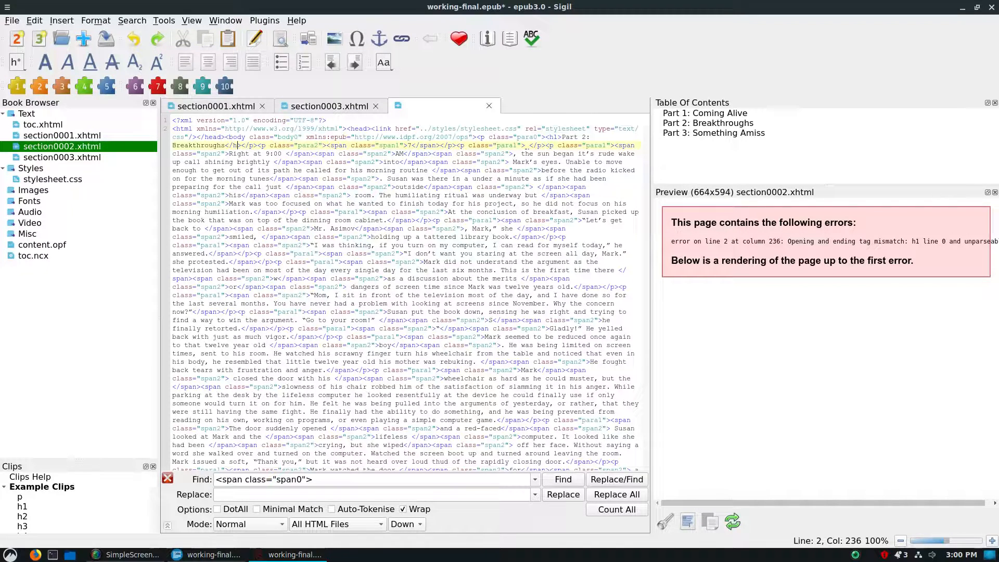
pyautogui.write('1>')
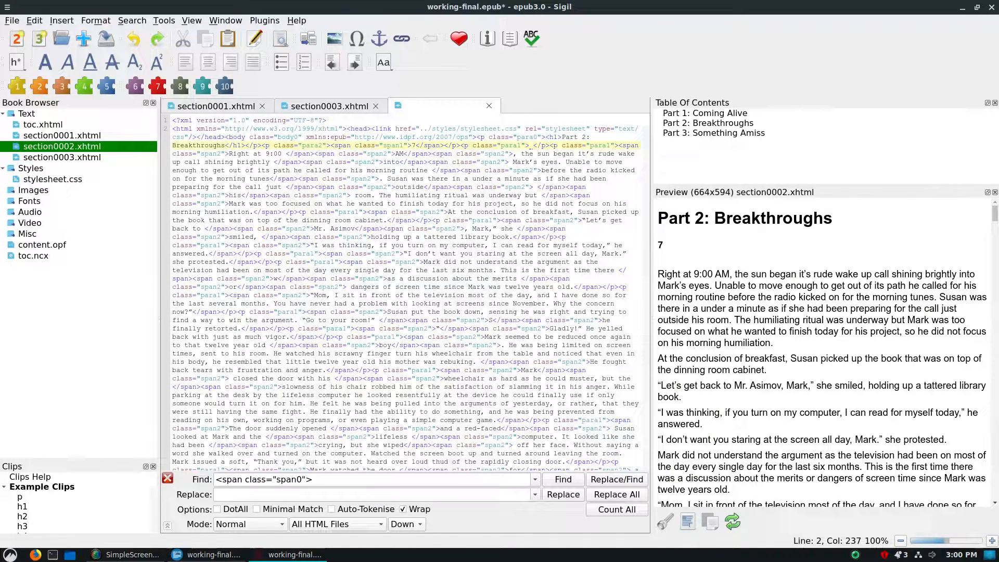
# Step: Remove every <span class="span2"> tag from all HTML files by replacing it with nothing
pyautogui.click(318, 186)
pyautogui.press('Left')
pyautogui.hotkey('shift', 'Right')
pyautogui.hotkey('shift', 'Right')
pyautogui.moveTo(323, 187); pyautogui.dragTo(394, 187)
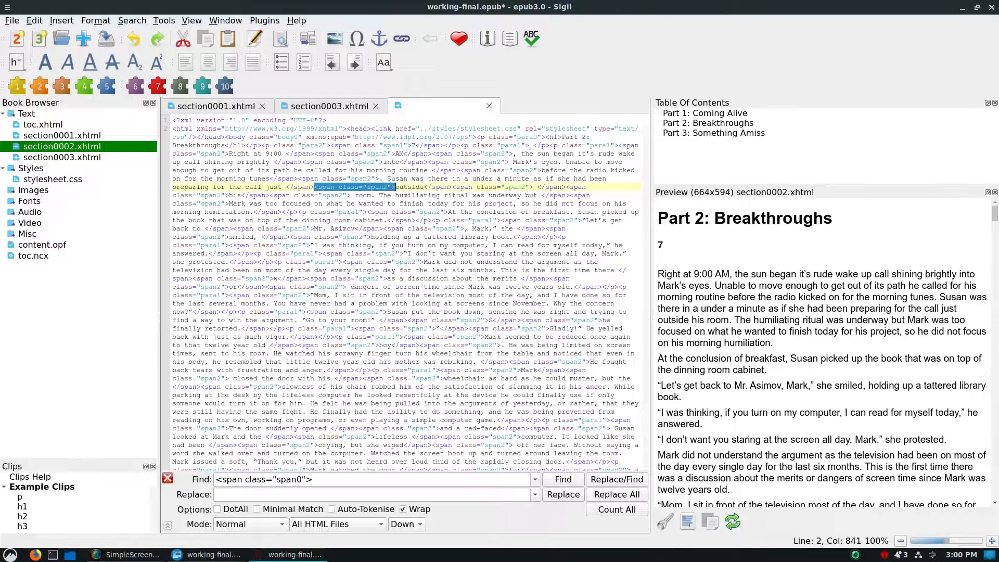
pyautogui.hotkey('ctrl', 'f')
pyautogui.press('End')
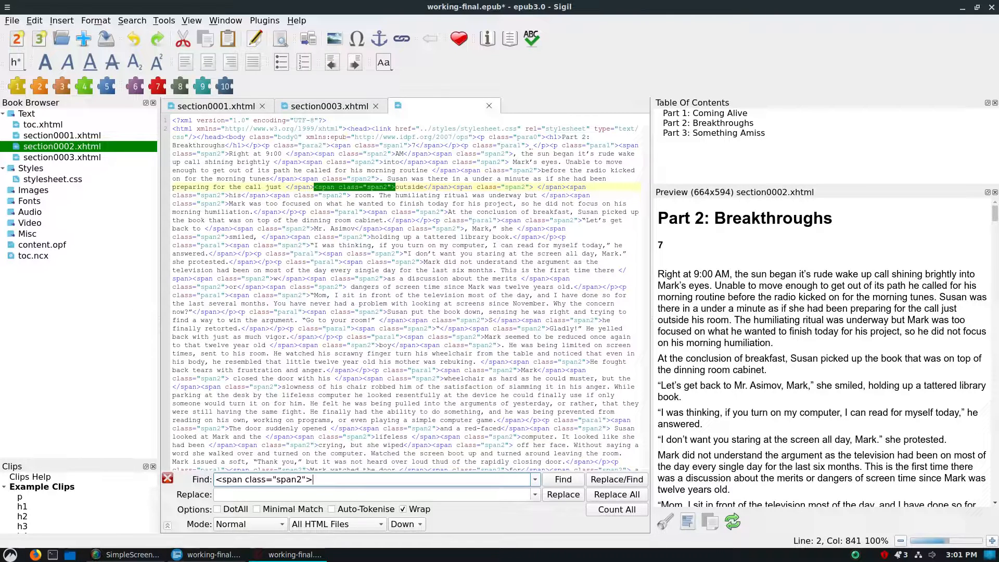
pyautogui.click(260, 495)
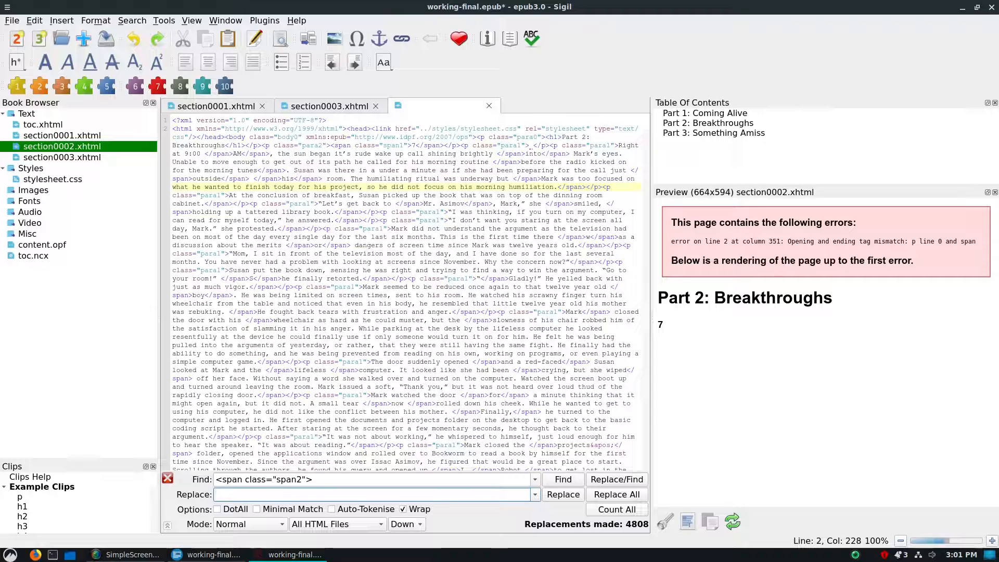
# Step: Remove every </span> closing tag from all HTML files by replacing it with nothing
pyautogui.click(284, 178)
pyautogui.hotkey('shift', 'Left')
pyautogui.hotkey('shift', 'Left')
pyautogui.hotkey('shift', 'Left')
pyautogui.hotkey('shift', 'Left')
pyautogui.hotkey('shift', 'Left')
pyautogui.hotkey('shift', 'Left')
pyautogui.hotkey('shift', 'Left')
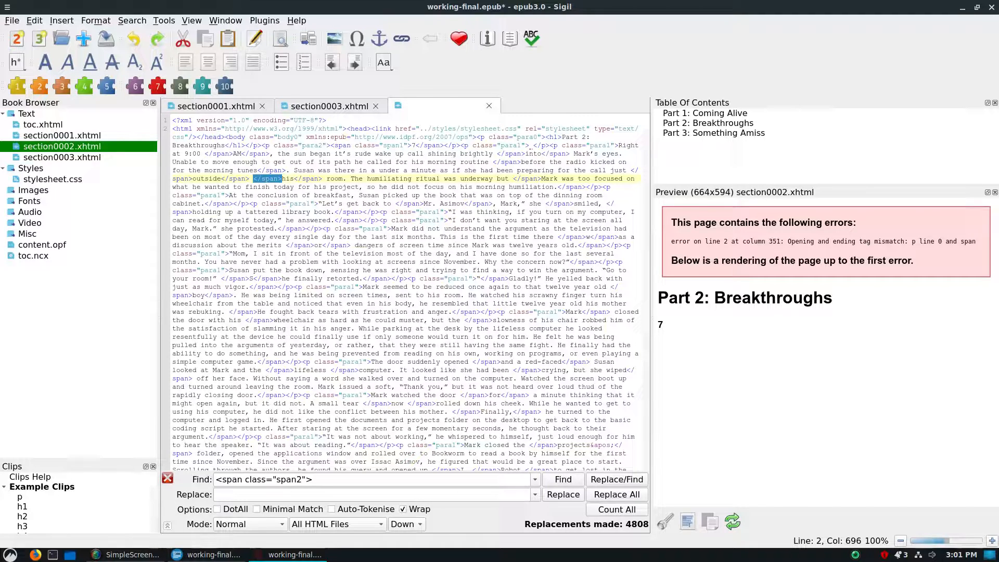
pyautogui.hotkey('ctrl', 'f')
pyautogui.press('End')
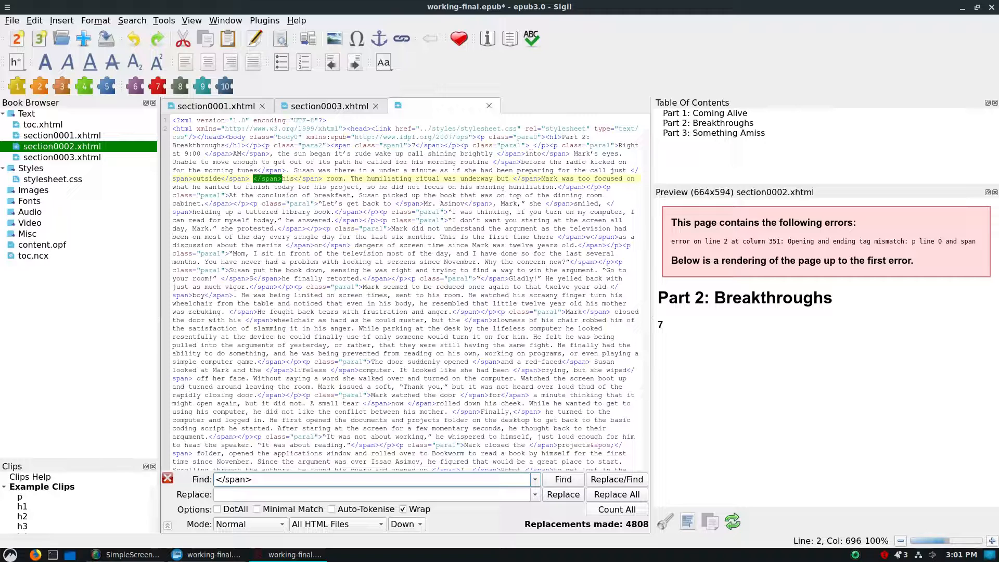
pyautogui.click(617, 495)
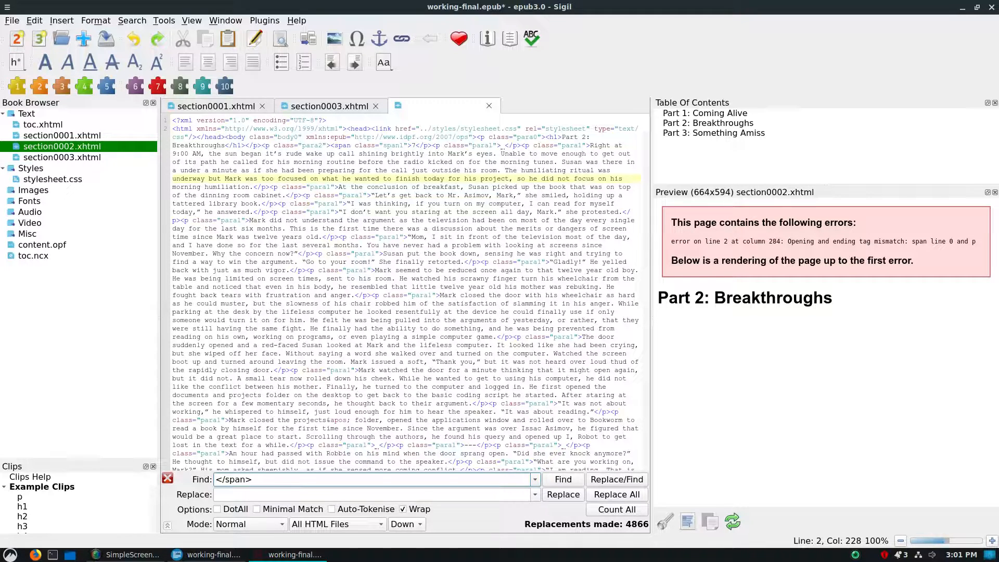
# Step: Look through the code of section0002.xhtml for leftover opening span tags around the chapter numbers
pyautogui.click(525, 337)
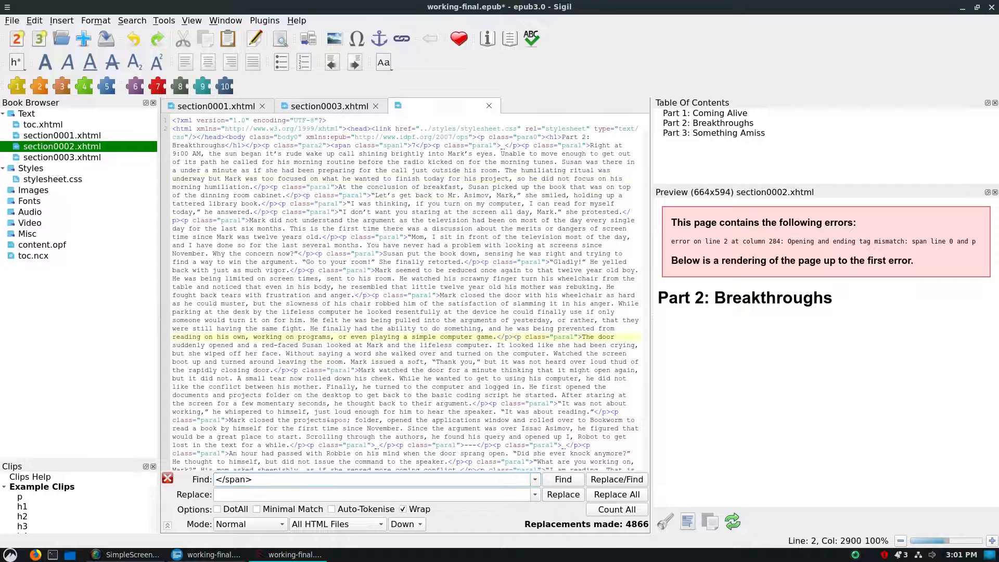
pyautogui.click(545, 262)
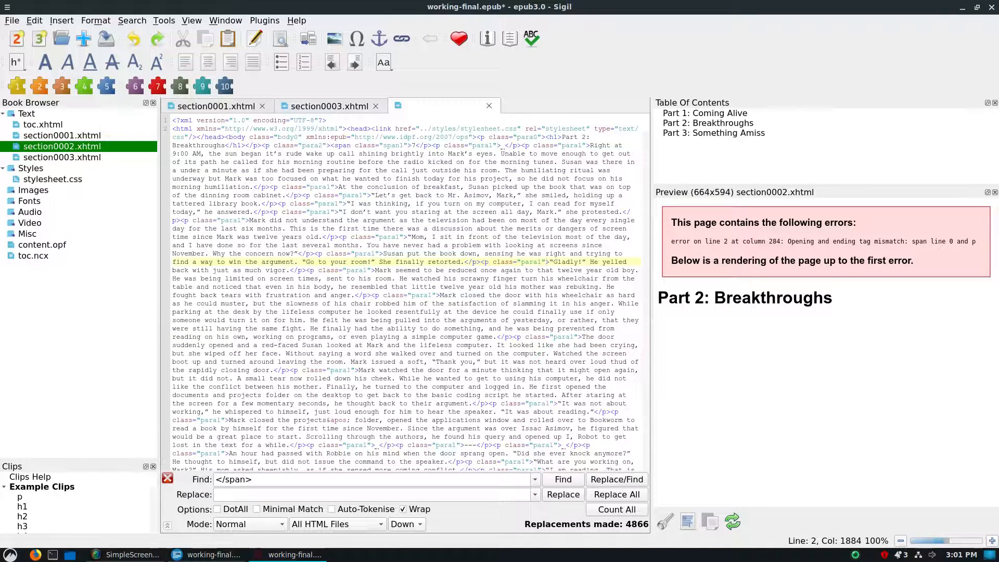
pyautogui.scroll(-15, 546, 262)
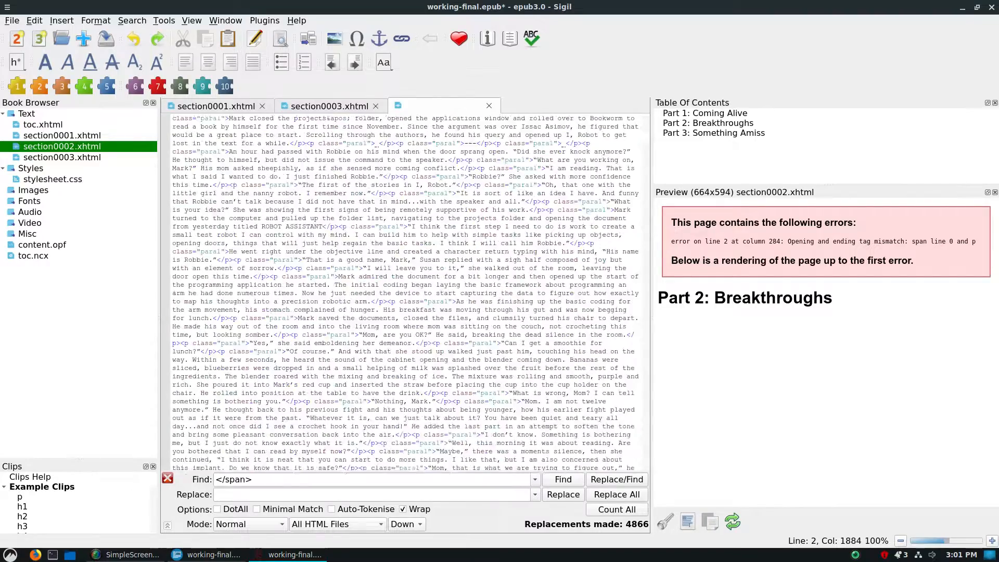
pyautogui.scroll(-9, 546, 262)
pyautogui.scroll(-10, 546, 262)
pyautogui.scroll(-12, 404, 292)
pyautogui.scroll(-8, 405, 291)
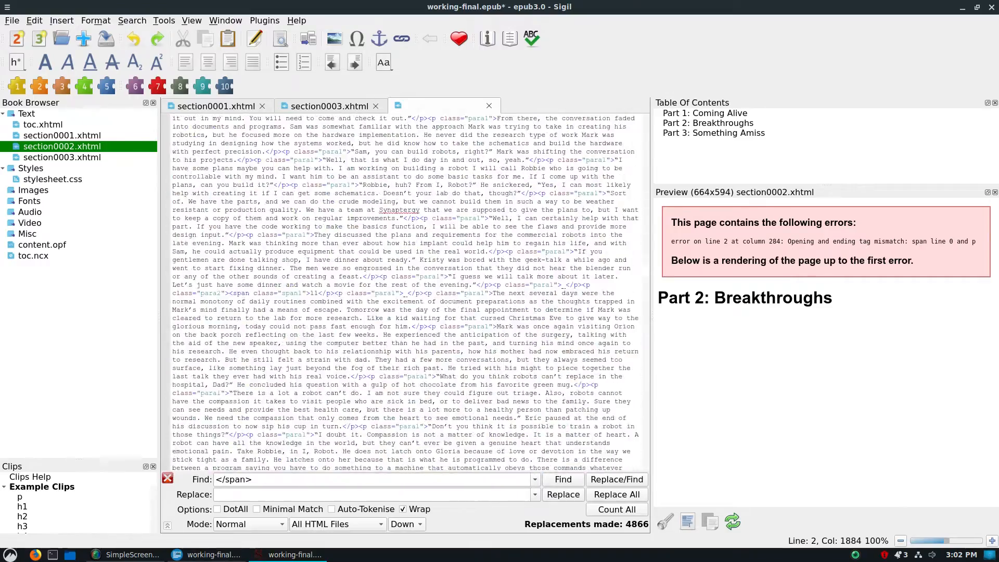
pyautogui.scroll(-10, 405, 291)
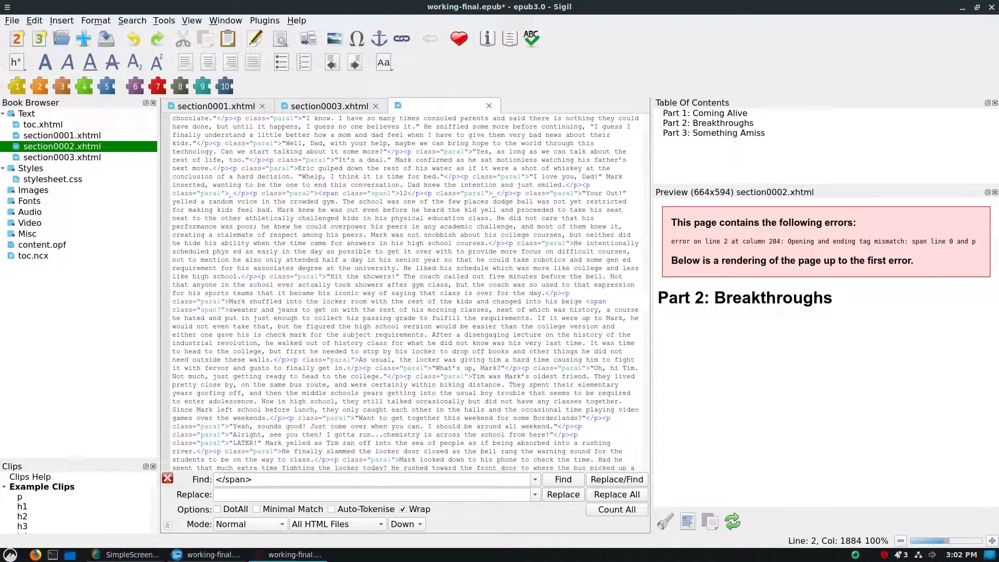
# Step: Replace every <span class="span1"> tag with <h2> in all HTML files, using the tag before chapter number 12 as the search text
pyautogui.click(399, 194)
pyautogui.press('Right')
pyautogui.press('Right')
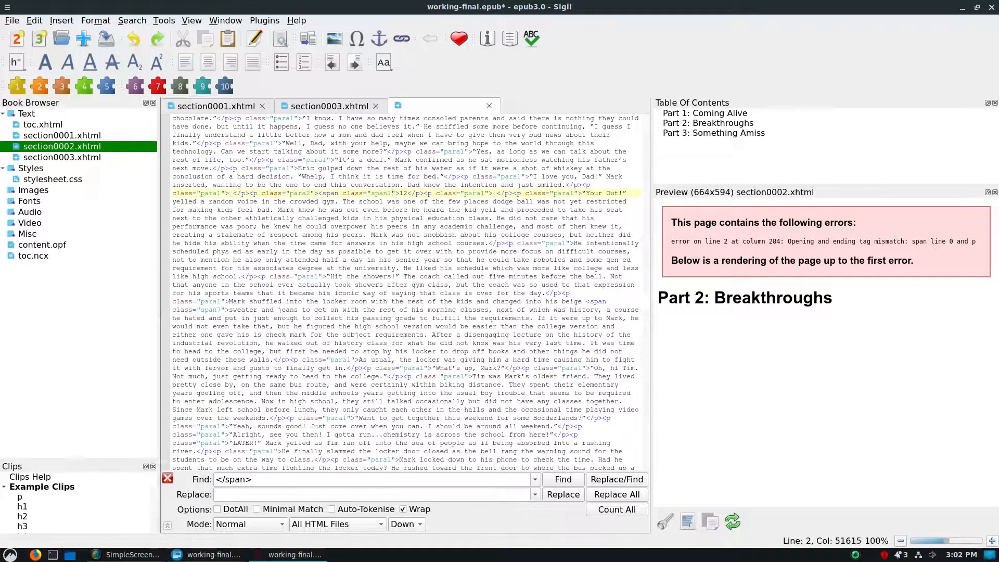
pyautogui.hotkey('shift', 'Left')
pyautogui.hotkey('shift', 'Left')
pyautogui.hotkey('shift', 'Left')
pyautogui.hotkey('shift', 'Left')
pyautogui.hotkey('shift', 'Left')
pyautogui.hotkey('shift', 'Left')
pyautogui.hotkey('shift', 'Left')
pyautogui.hotkey('shift', 'Left')
pyautogui.hotkey('shift', 'Left')
pyautogui.hotkey('shift', 'Left')
pyautogui.hotkey('shift', 'Left')
pyautogui.hotkey('shift', 'Left')
pyautogui.hotkey('shift', 'Left')
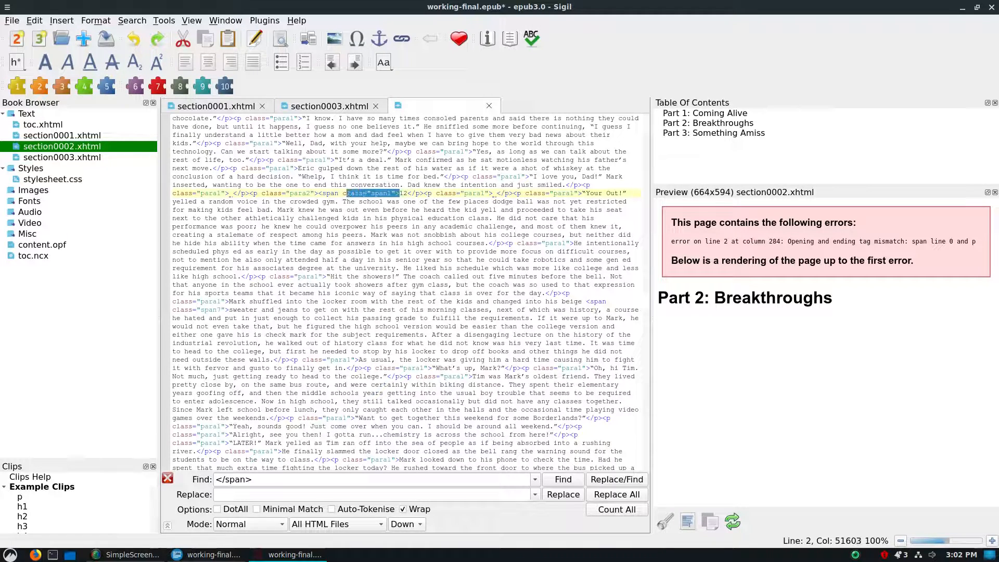
pyautogui.hotkey('shift', 'Left')
pyautogui.hotkey('shift', 'Left')
pyautogui.hotkey('shift', 'Left')
pyautogui.hotkey('shift', 'Left')
pyautogui.hotkey('shift', 'Left')
pyautogui.hotkey('shift', 'Left')
pyautogui.hotkey('shift', 'Left')
pyautogui.hotkey('ctrl', 'f')
pyautogui.press('End')
pyautogui.click(260, 495)
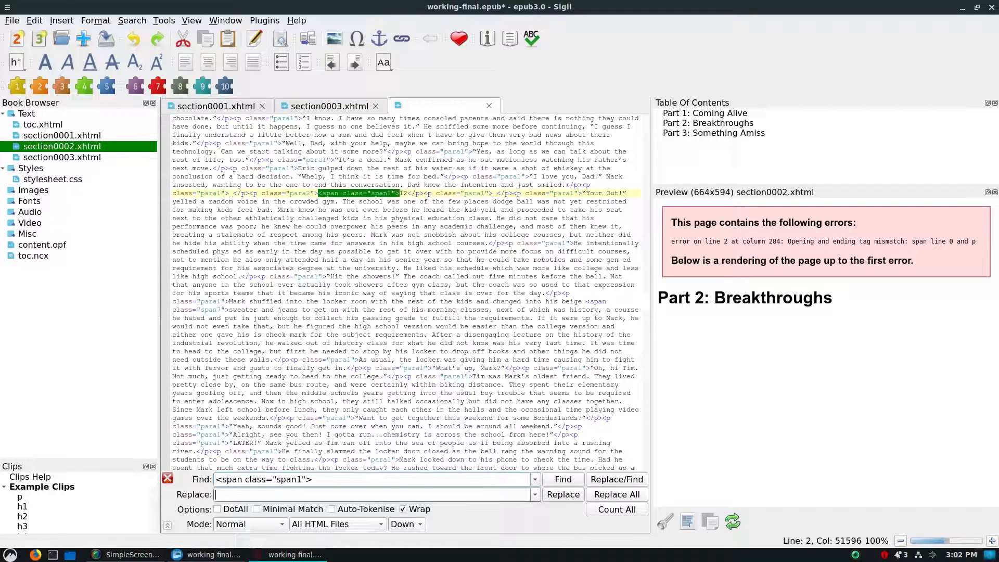
pyautogui.write('<h2>')
pyautogui.click(616, 494)
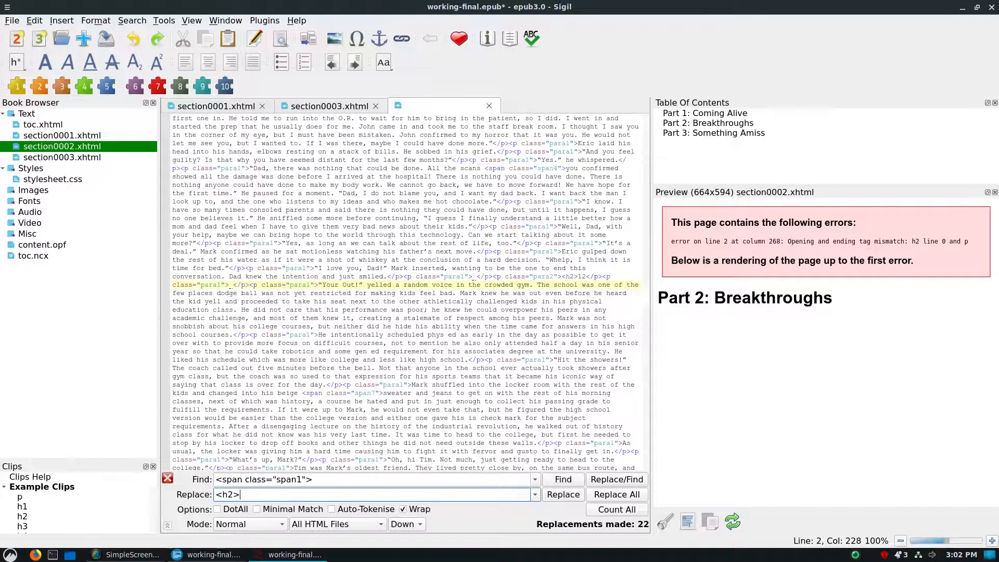
# Step: Change the closing paragraph tag after chapter number 12 to </h2>
pyautogui.click(546, 251)
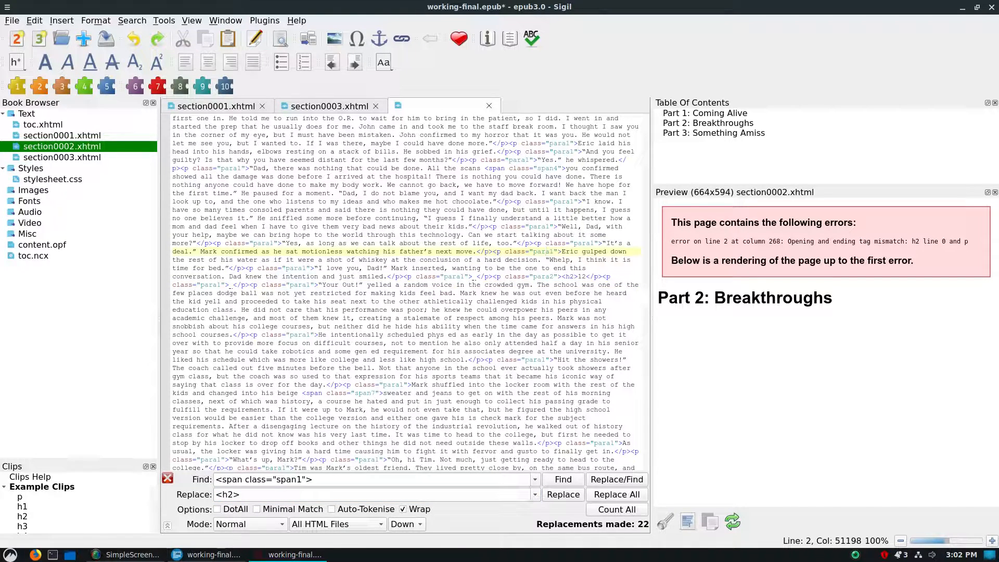
pyautogui.click(600, 277)
pyautogui.press('BackSpace')
pyautogui.write('h2')
# Step: Search for <h2> and change the closing paragraph tag after chapter number 14 to </h2>
pyautogui.hotkey('ctrl', 'f')
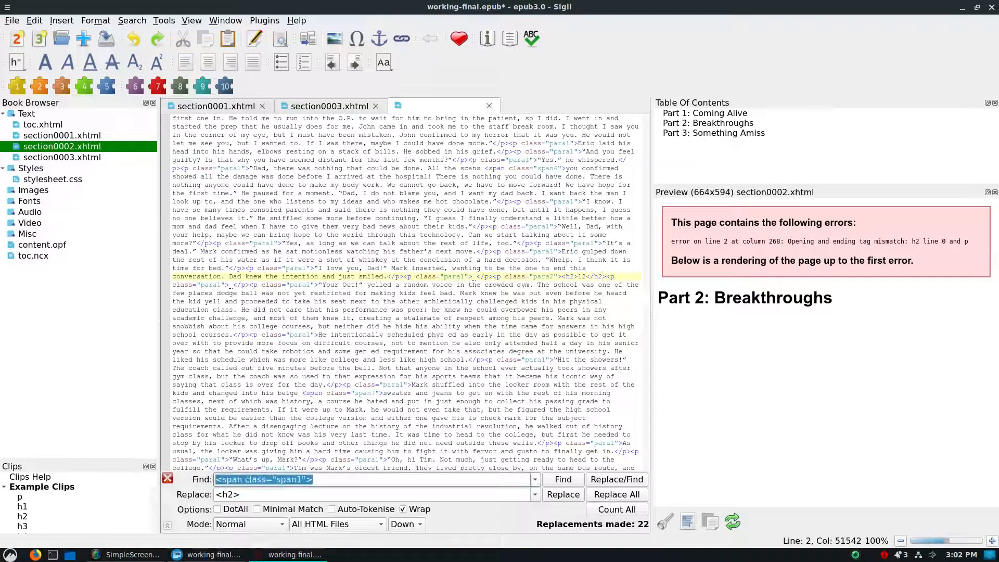
pyautogui.write('<')
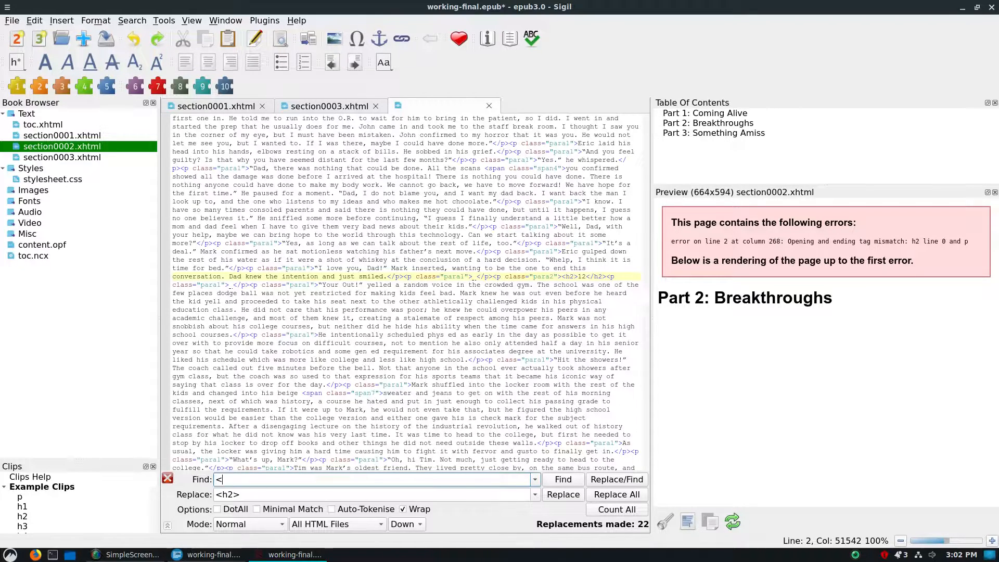
pyautogui.write('h2>')
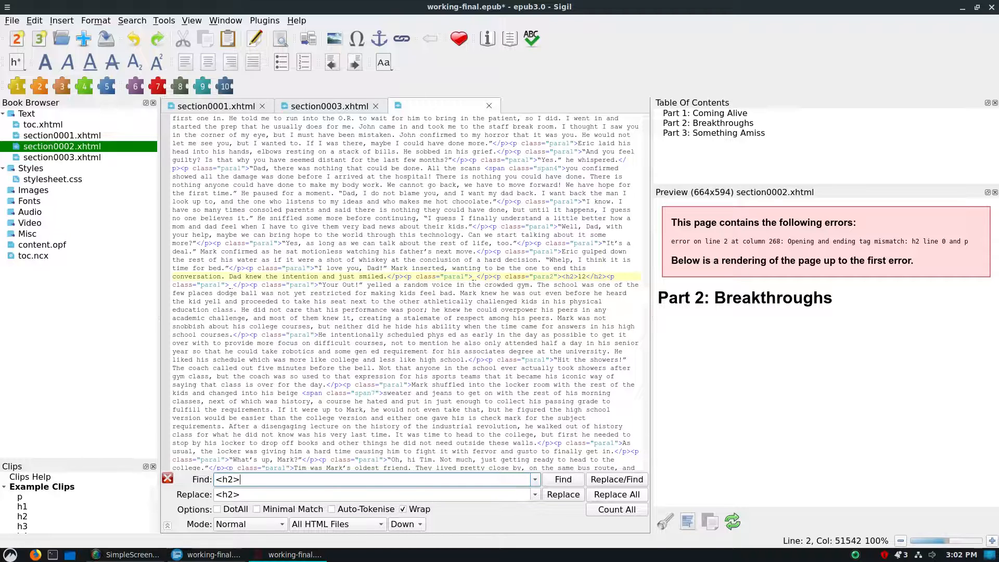
pyautogui.press('Return')
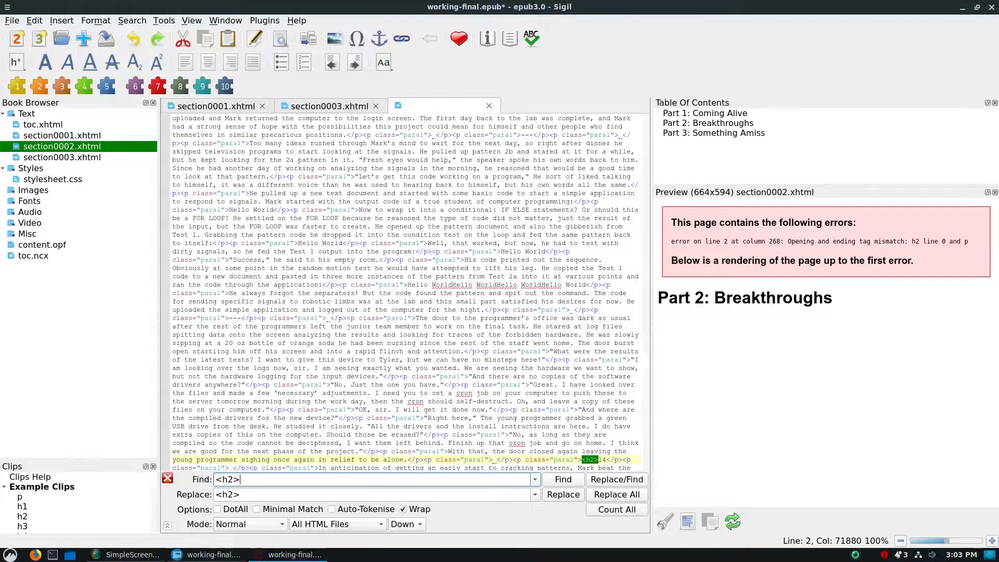
pyautogui.click(618, 460)
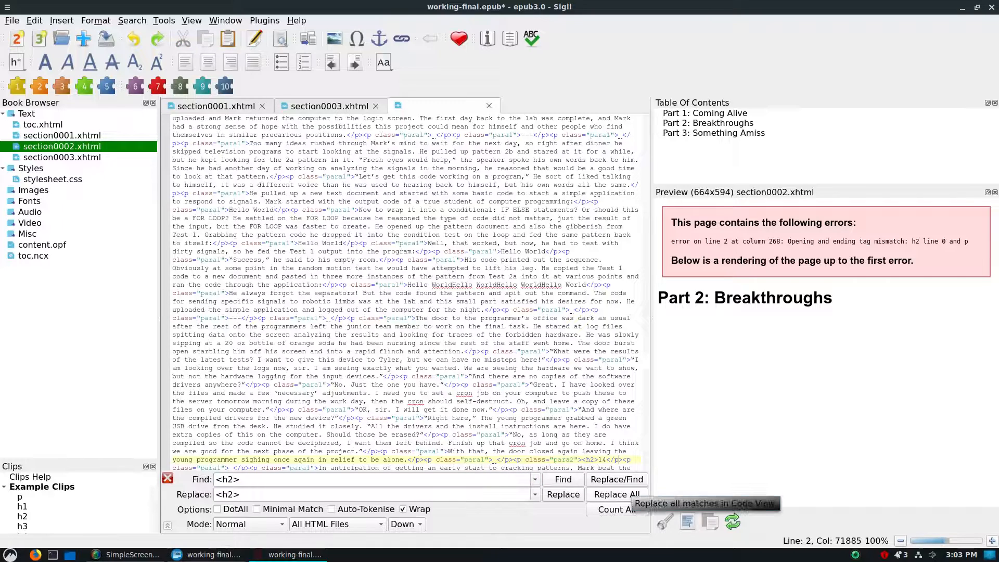
pyautogui.press('Left')
pyautogui.write('h2')
# Step: Go to the next <h2> match and change the closing paragraph tag after chapter number 15 to </h2>
pyautogui.press('F3')
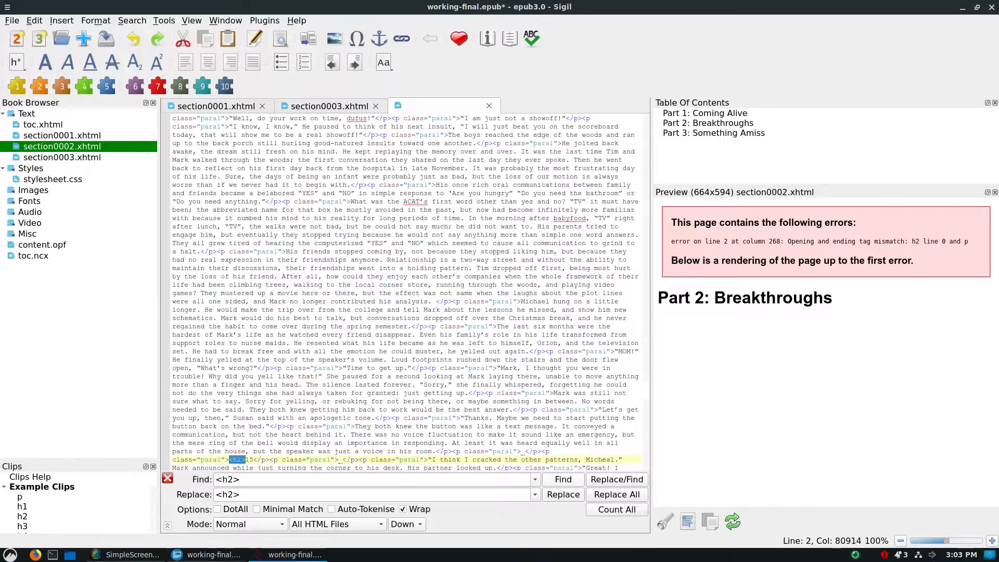
pyautogui.press('Right')
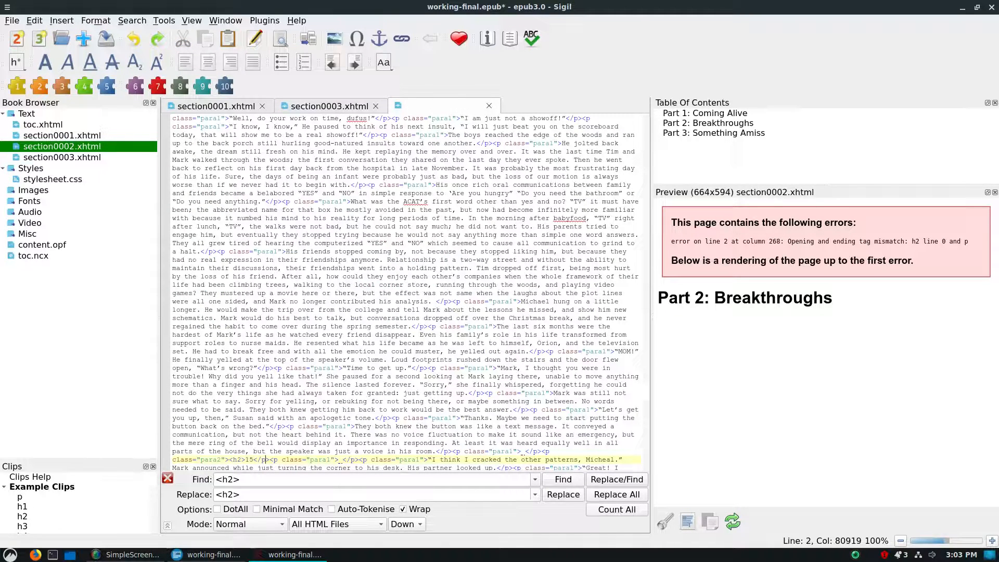
pyautogui.press('BackSpace')
pyautogui.write('h2')
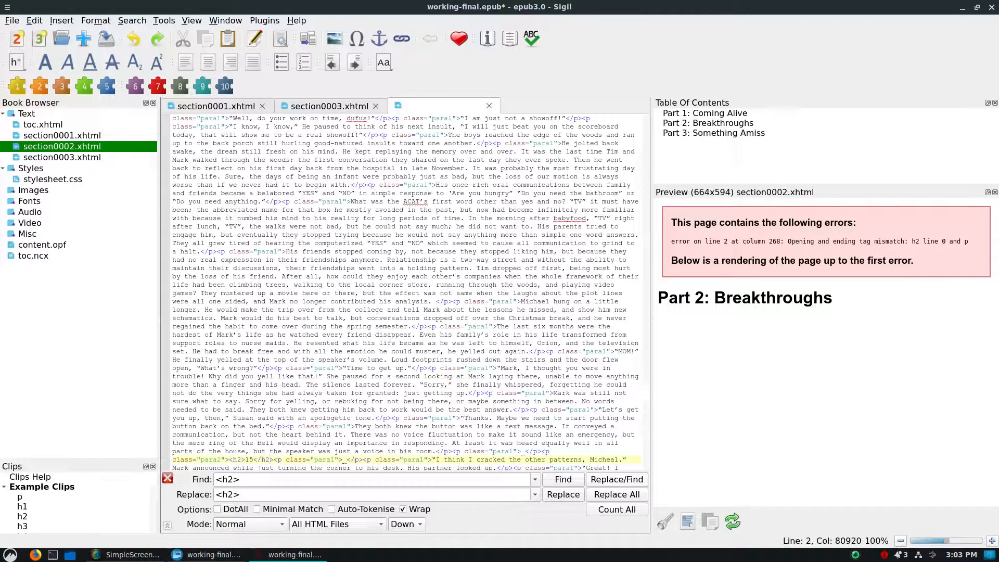
# Step: Go to the next <h2> match and change the closing paragraph tag after chapter number 16 to </h2>
pyautogui.press('F3')
pyautogui.click(563, 494)
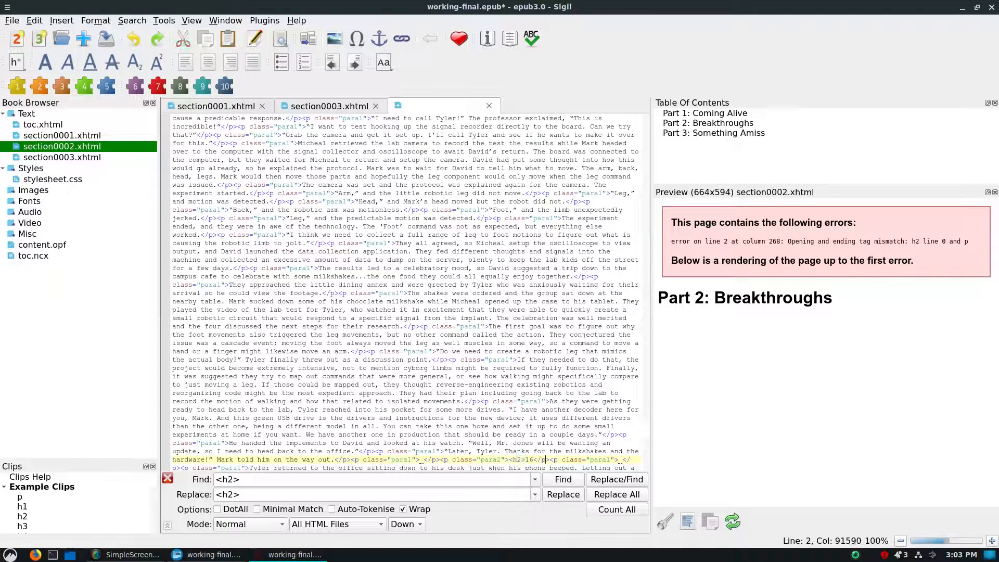
pyautogui.press('BackSpace')
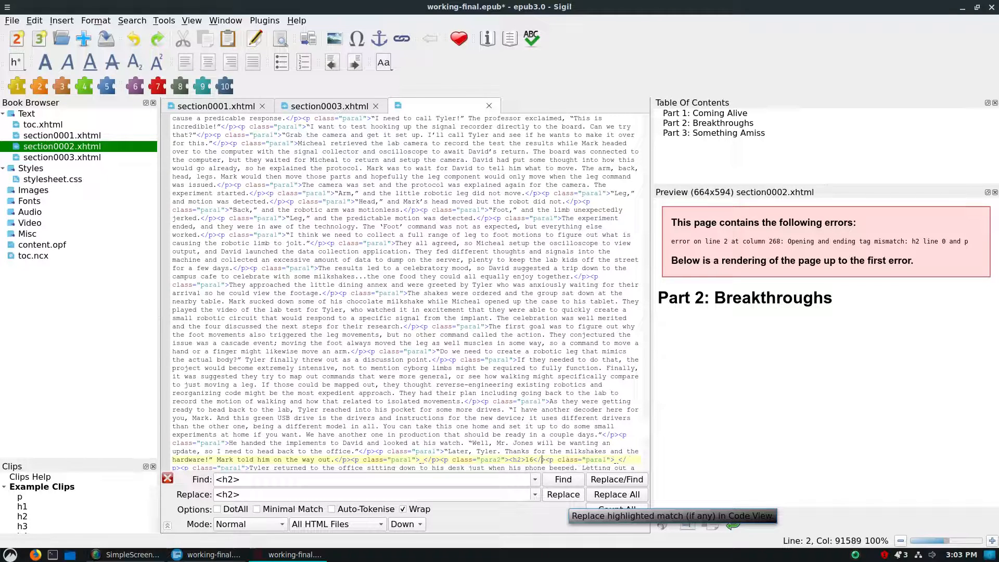
pyautogui.write('h2>')
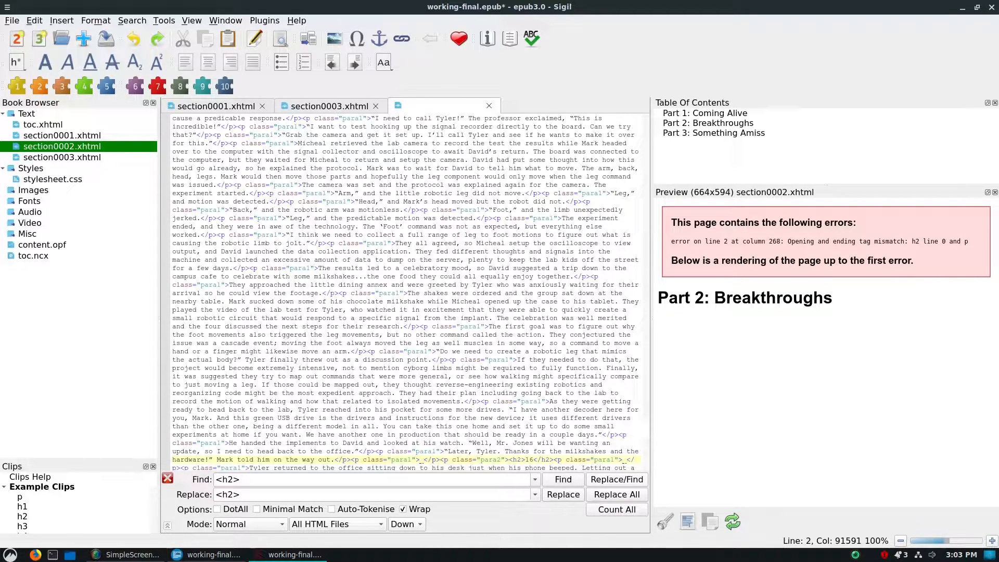
# Step: Find the next <h2> match in section0003.xhtml and change the closing paragraph tag after chapter number 17 to </h2>
pyautogui.press('F3')
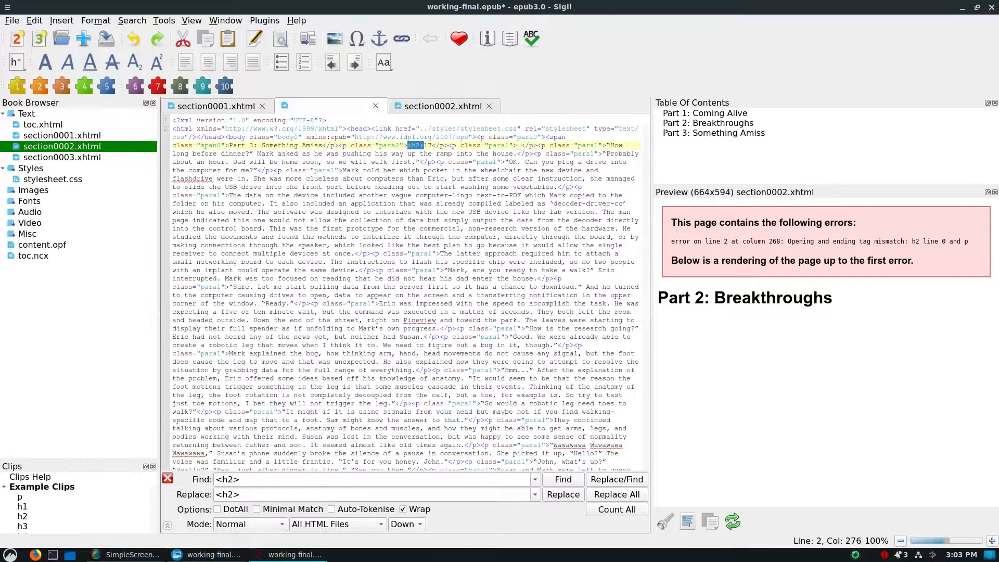
pyautogui.press('Right')
pyautogui.press('Right')
pyautogui.press('Right')
pyautogui.press('Right')
pyautogui.press('Right')
pyautogui.press('Right')
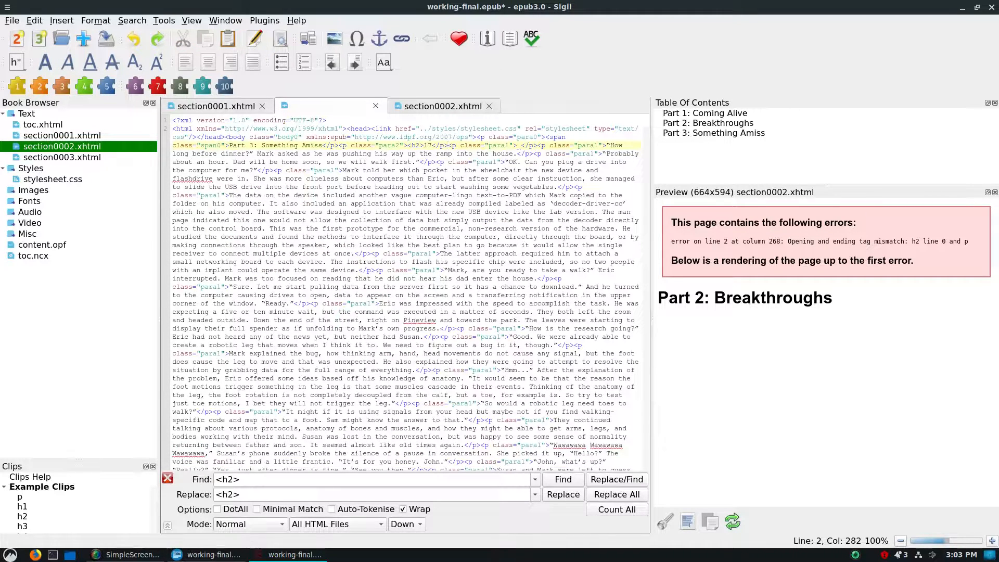
pyautogui.press('BackSpace')
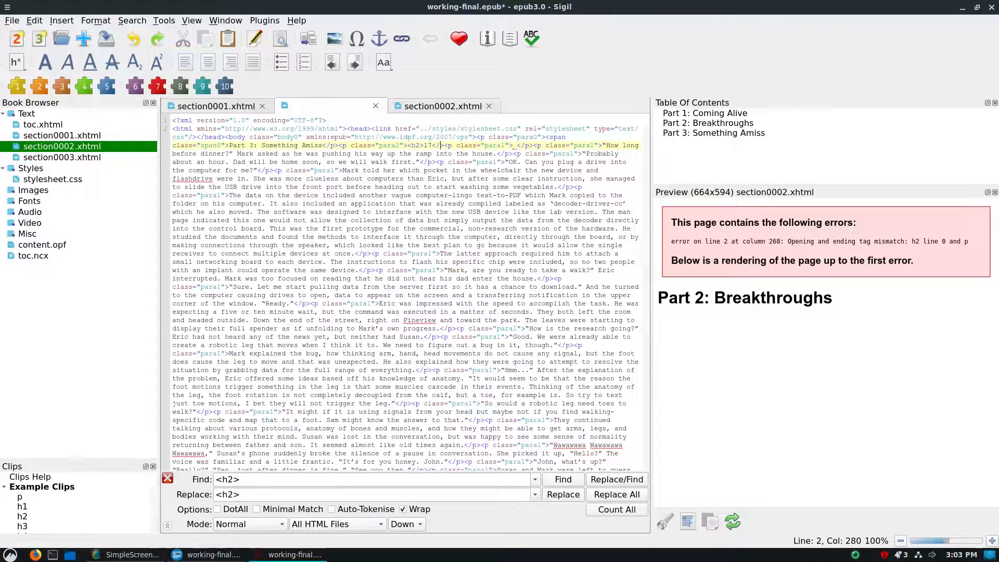
pyautogui.write('h2>')
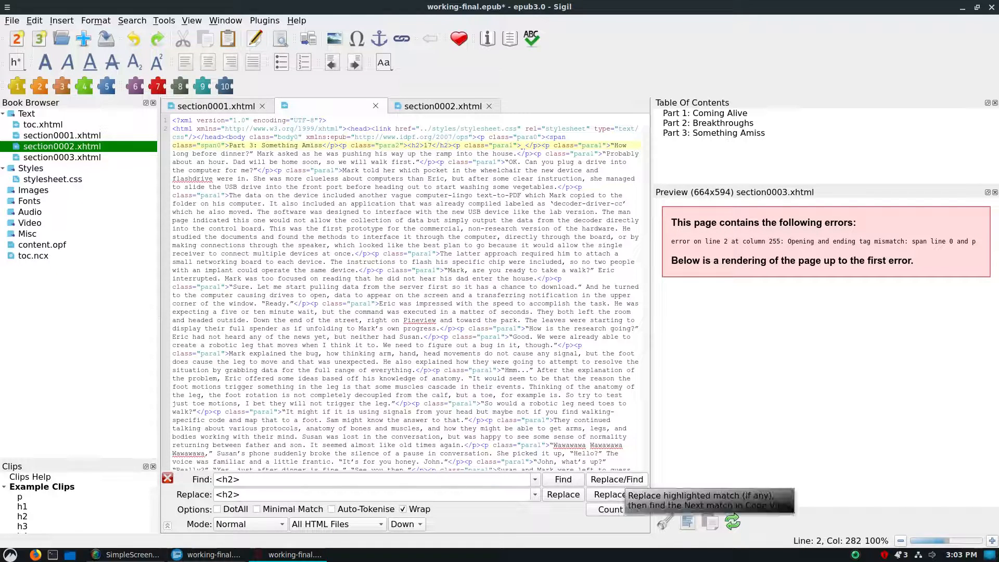
# Step: Find the next <h2> match and change the closing paragraph tag after chapter number 18 to </h2>
pyautogui.click(617, 480)
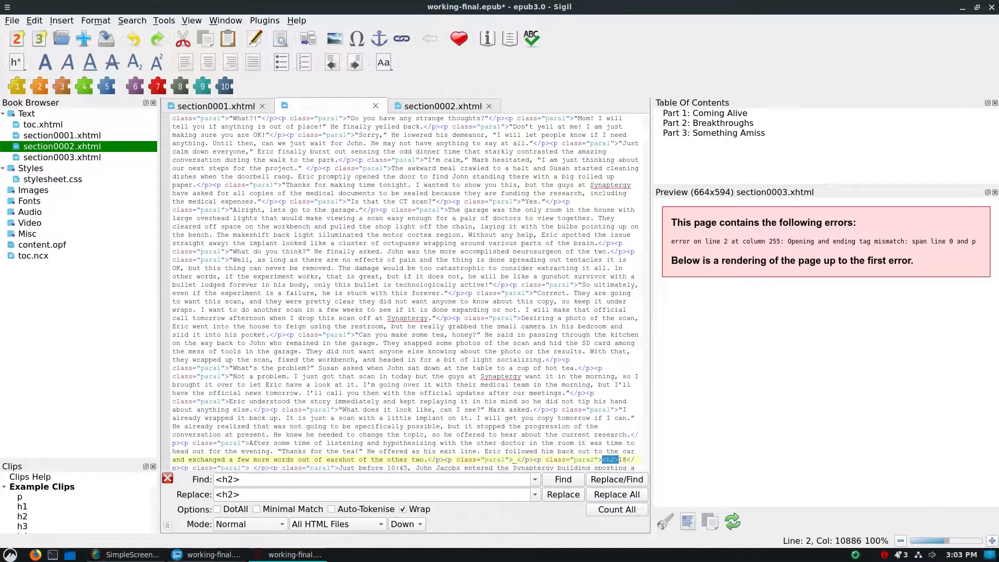
pyautogui.press('F3')
pyautogui.press('F3')
pyautogui.press('F3')
pyautogui.press('F3')
pyautogui.press('F3')
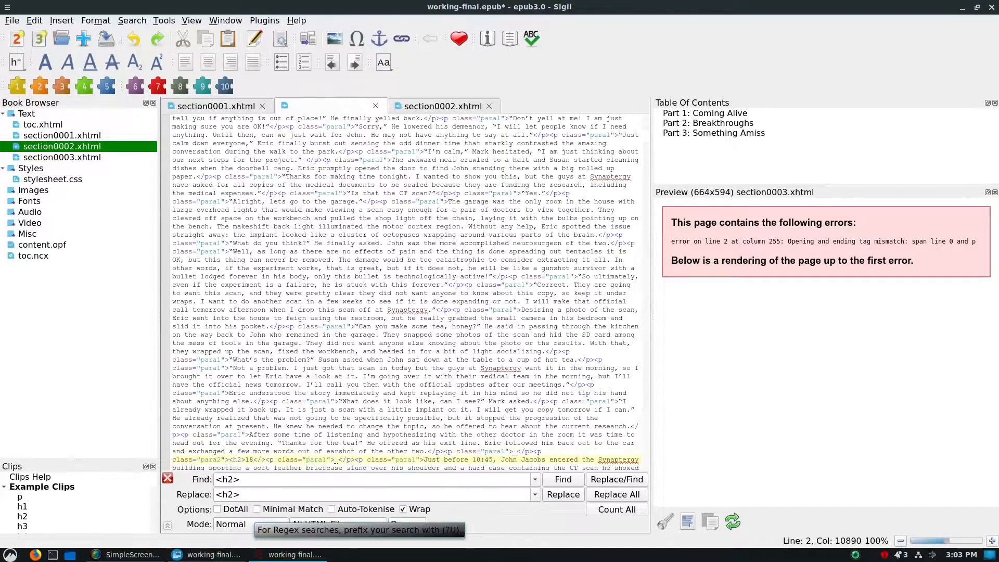
# Step: Work through the remaining <h2> matches, changing each chapter number's closing paragraph tag to </h2>, until the search wraps back to chapter 17
pyautogui.press('F3')
pyautogui.press('F3')
pyautogui.press('F3')
pyautogui.press('F3')
pyautogui.press('F3')
pyautogui.press('F3')
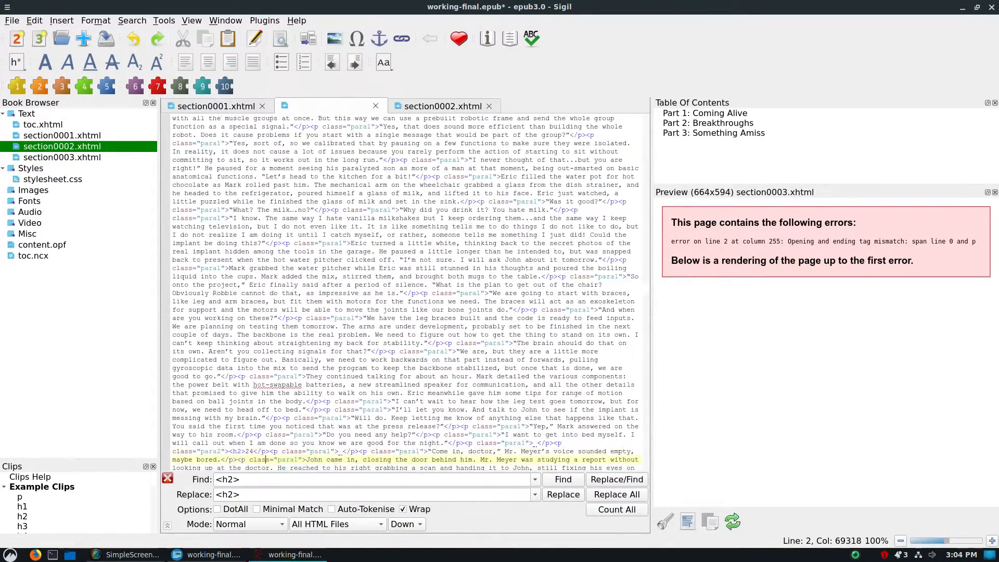
pyautogui.press('F3')
pyautogui.press('F3')
pyautogui.press('F3')
pyautogui.press('F3')
pyautogui.press('F3')
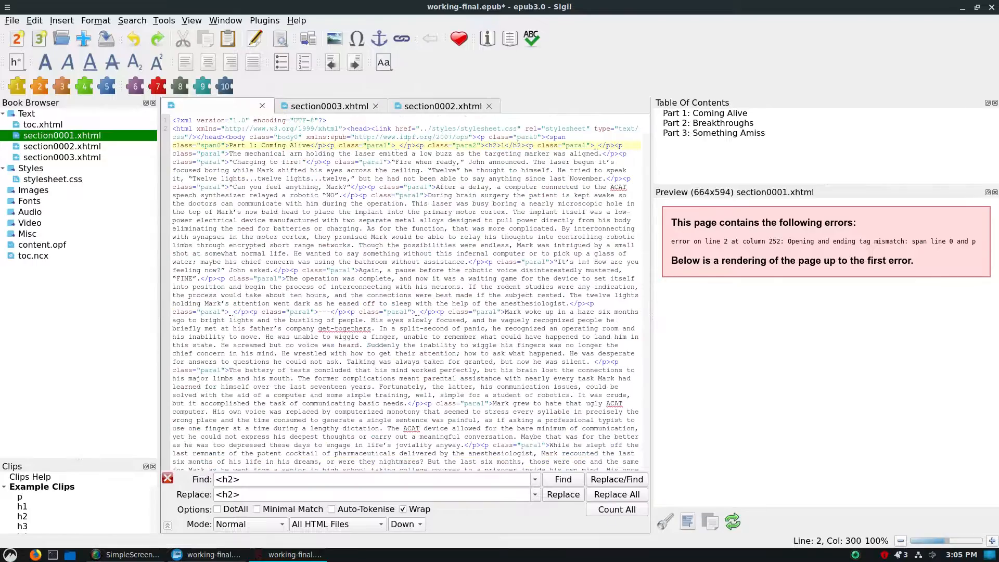
pyautogui.press('F3')
pyautogui.press('F3')
pyautogui.press('F3')
pyautogui.press('F3')
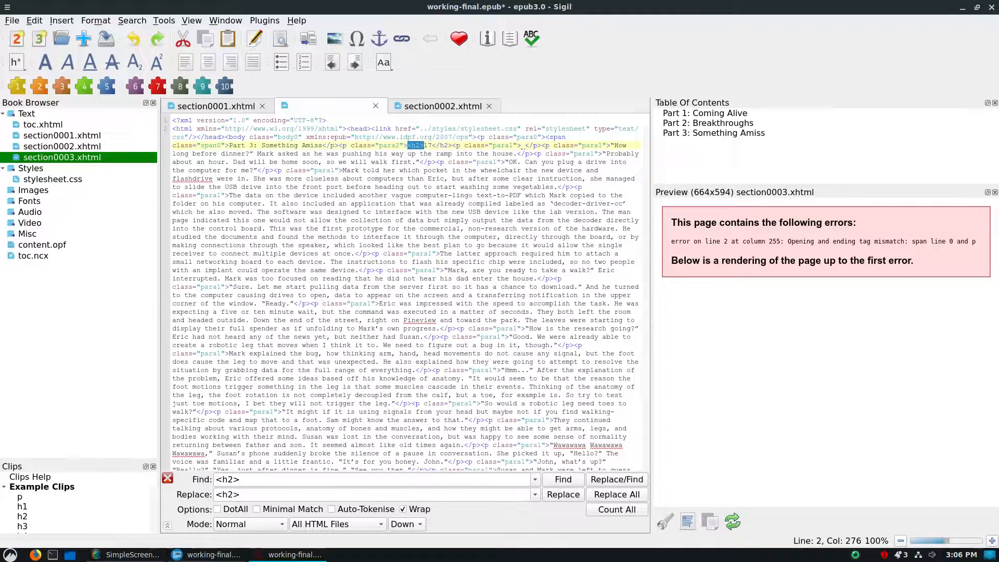
# Step: Remove every class="para1" attribute with its leading space from all HTML files, taking the search text from the paragraph after chapter number 17
pyautogui.moveTo(453, 145); pyautogui.dragTo(528, 147)
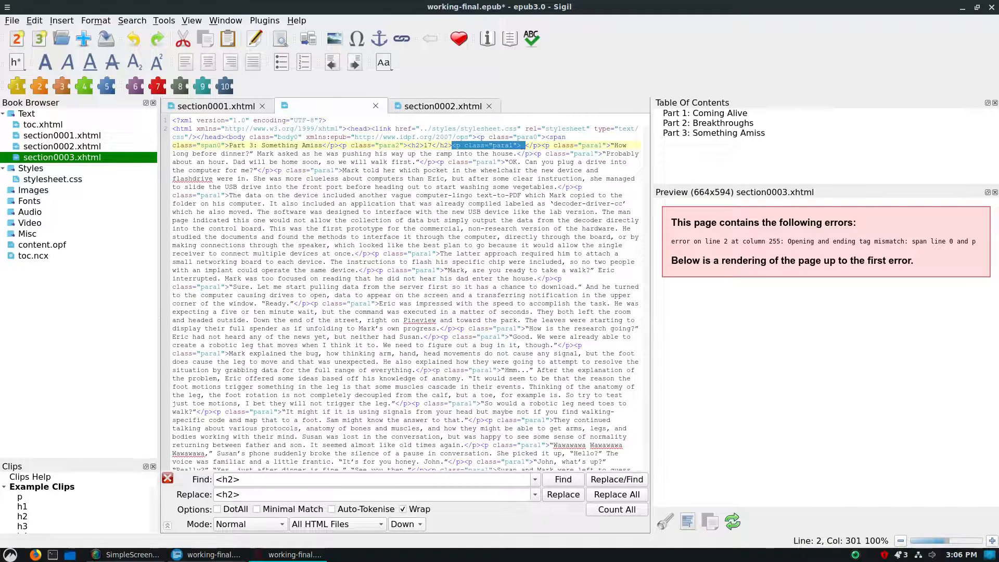
pyautogui.click(524, 146)
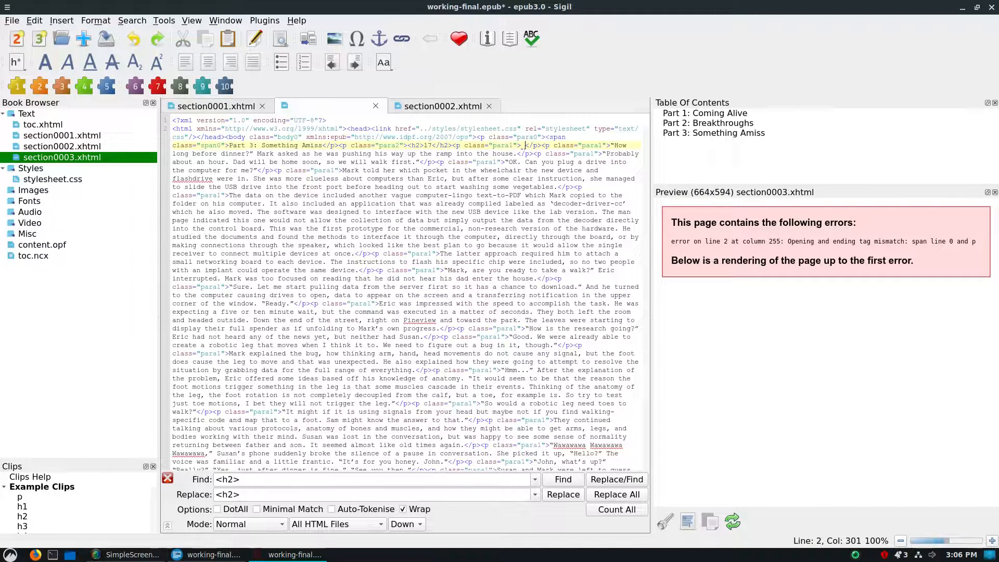
pyautogui.press('Left')
pyautogui.press('Left')
pyautogui.press('Left')
pyautogui.hotkey('shift', 'Left')
pyautogui.hotkey('shift', 'Left')
pyautogui.hotkey('shift', 'Left')
pyautogui.hotkey('shift', 'Left')
pyautogui.hotkey('shift', 'Left')
pyautogui.hotkey('shift', 'Left')
pyautogui.hotkey('shift', 'Left')
pyautogui.hotkey('shift', 'Left')
pyautogui.hotkey('shift', 'Left')
pyautogui.hotkey('shift', 'Left')
pyautogui.hotkey('shift', 'Left')
pyautogui.hotkey('shift', 'Left')
pyautogui.hotkey('shift', 'Left')
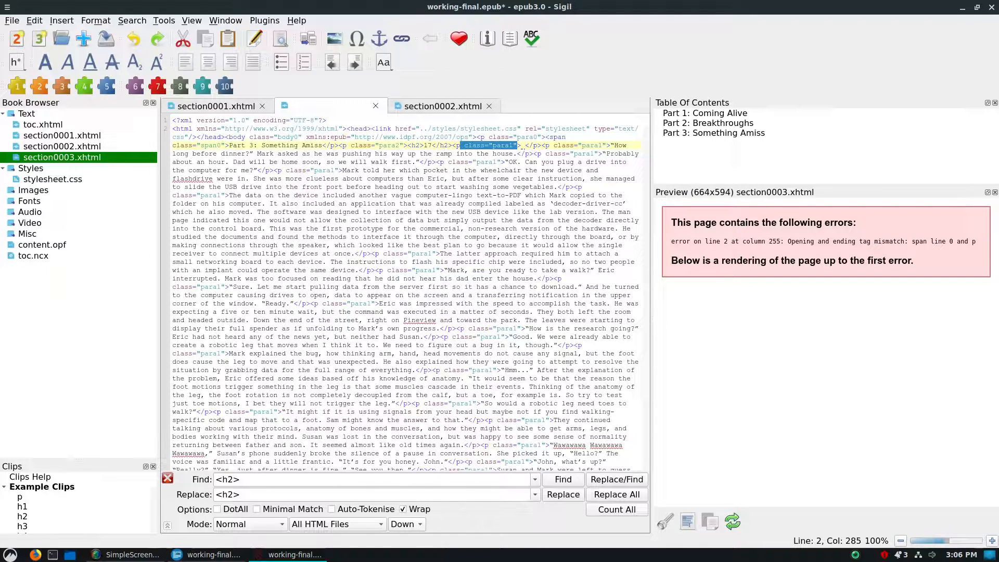
pyautogui.hotkey('ctrl', 'f')
pyautogui.press('Tab')
pyautogui.press('BackSpace')
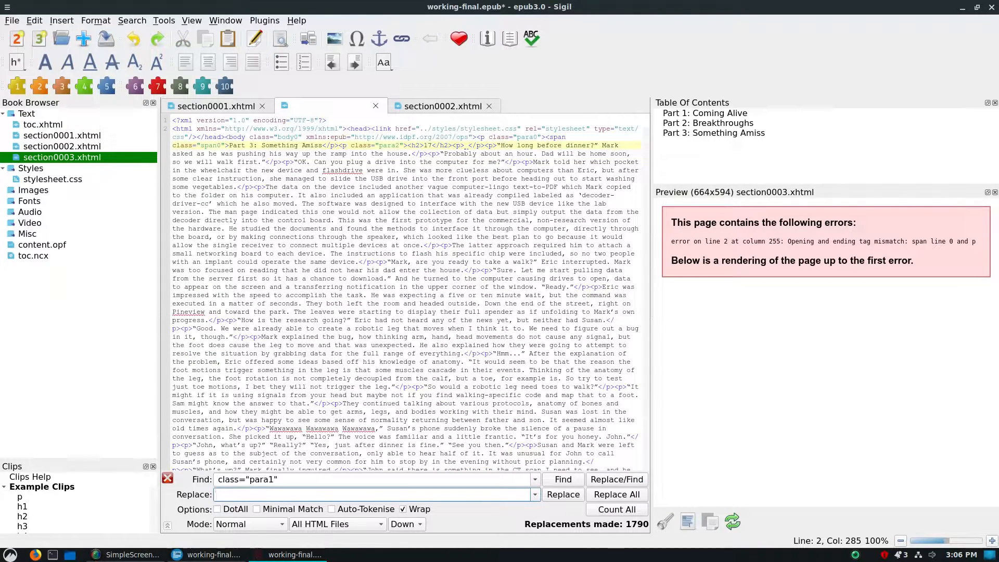
# Step: Remove every class="para2" attribute with its leading space from all HTML files, taking the search text from the paragraph tag before chapter number 19
pyautogui.scroll(-6, 405, 292)
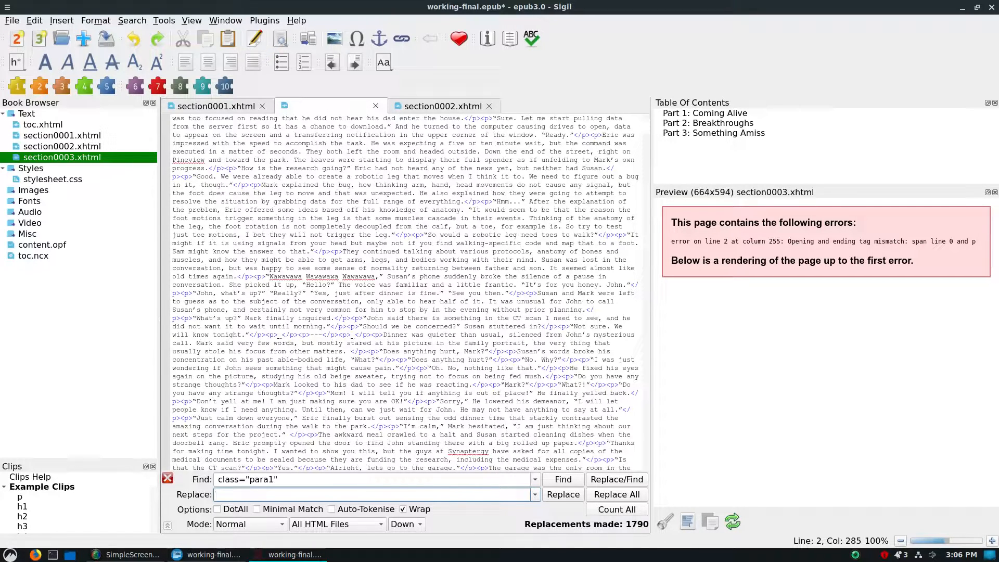
pyautogui.scroll(-7, 405, 292)
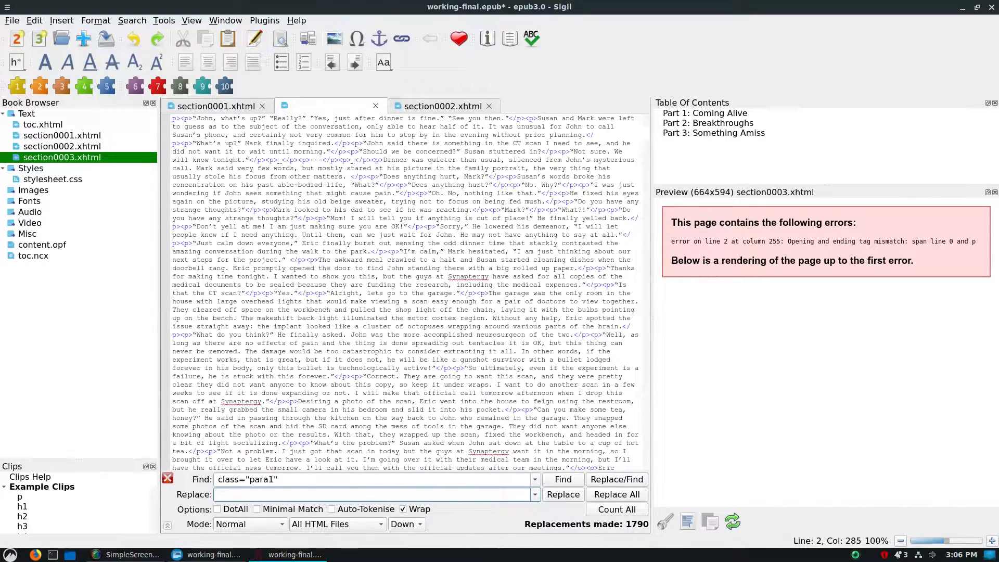
pyautogui.scroll(-8, 405, 292)
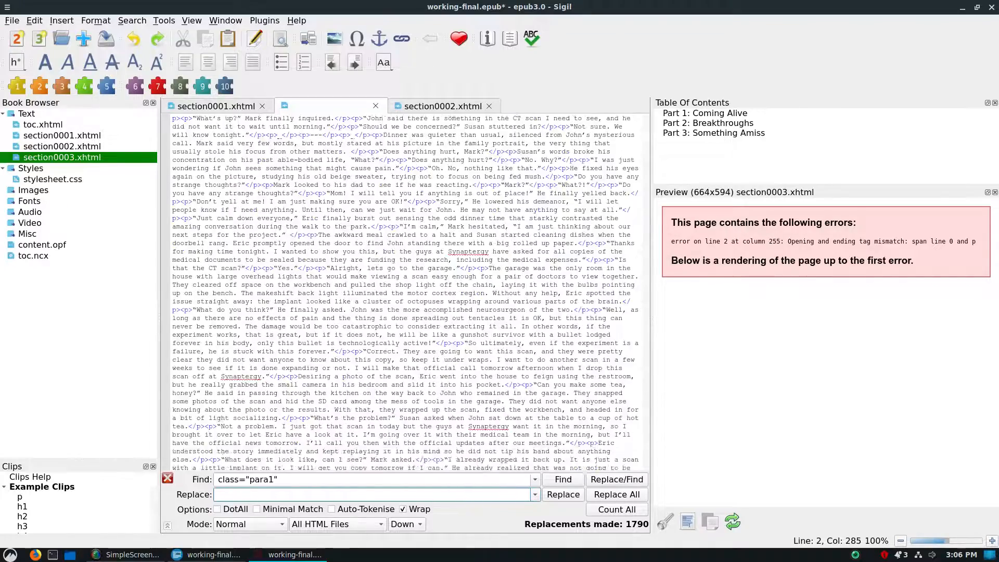
pyautogui.scroll(-13, 405, 293)
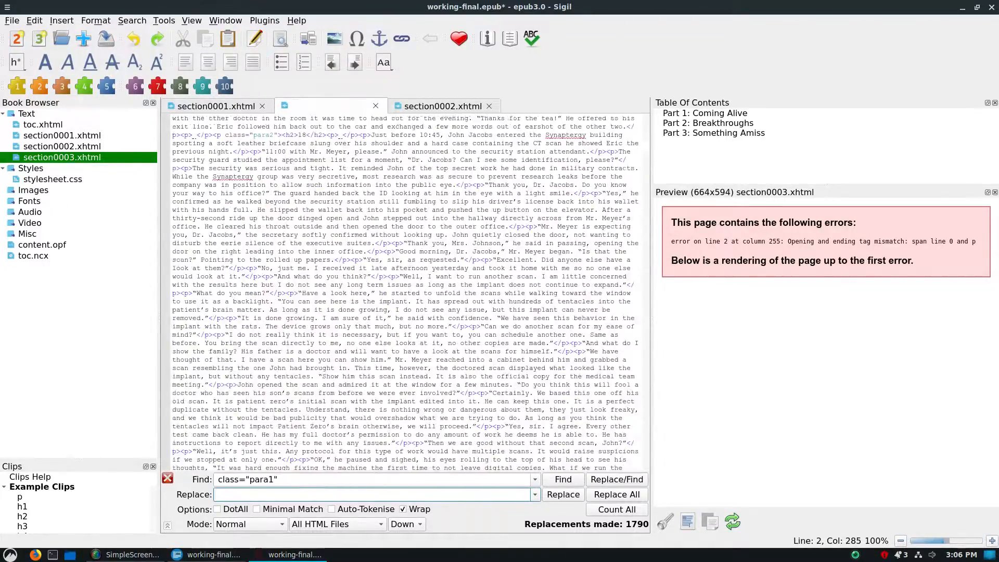
pyautogui.scroll(-5, 406, 294)
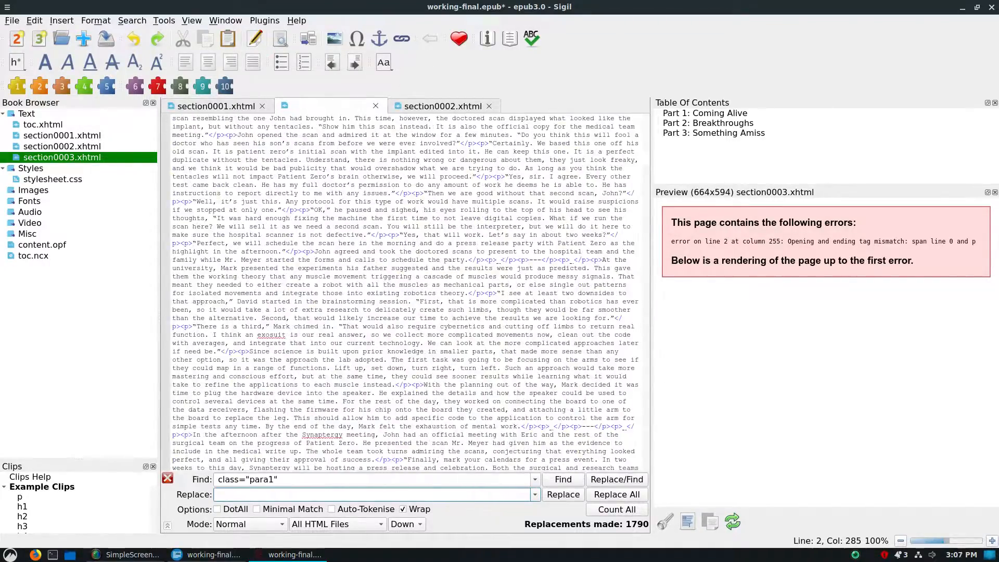
pyautogui.scroll(-15, 405, 294)
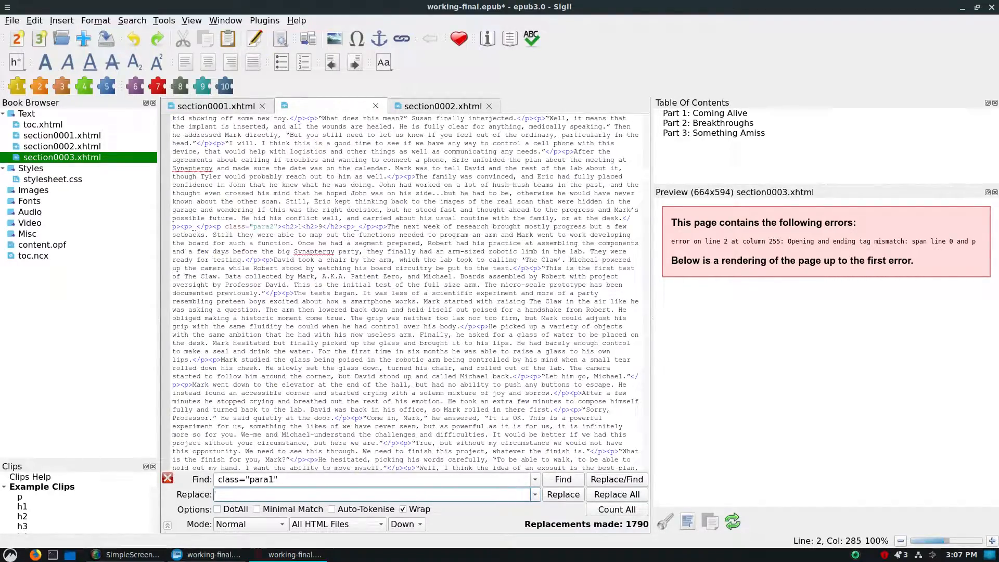
pyautogui.click(225, 227)
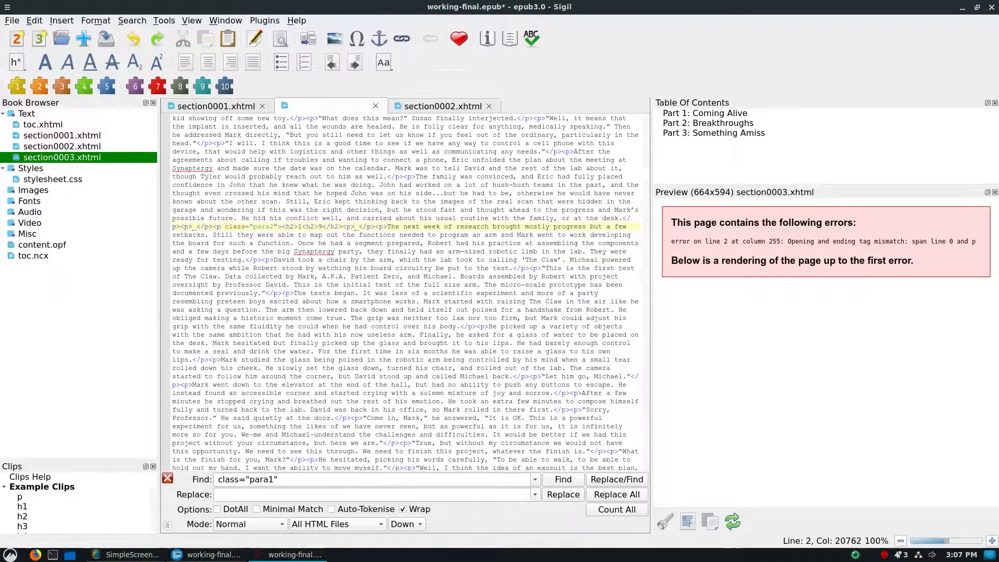
pyautogui.click(283, 227)
pyautogui.press('Left')
pyautogui.hotkey('shift', 'Left')
pyautogui.hotkey('shift', 'Left')
pyautogui.hotkey('shift', 'Left')
pyautogui.hotkey('shift', 'Left')
pyautogui.hotkey('shift', 'Left')
pyautogui.hotkey('shift', 'Left')
pyautogui.hotkey('shift', 'Left')
pyautogui.hotkey('shift', 'Left')
pyautogui.hotkey('shift', 'Left')
pyautogui.hotkey('shift', 'Left')
pyautogui.hotkey('shift', 'Left')
pyautogui.hotkey('shift', 'Left')
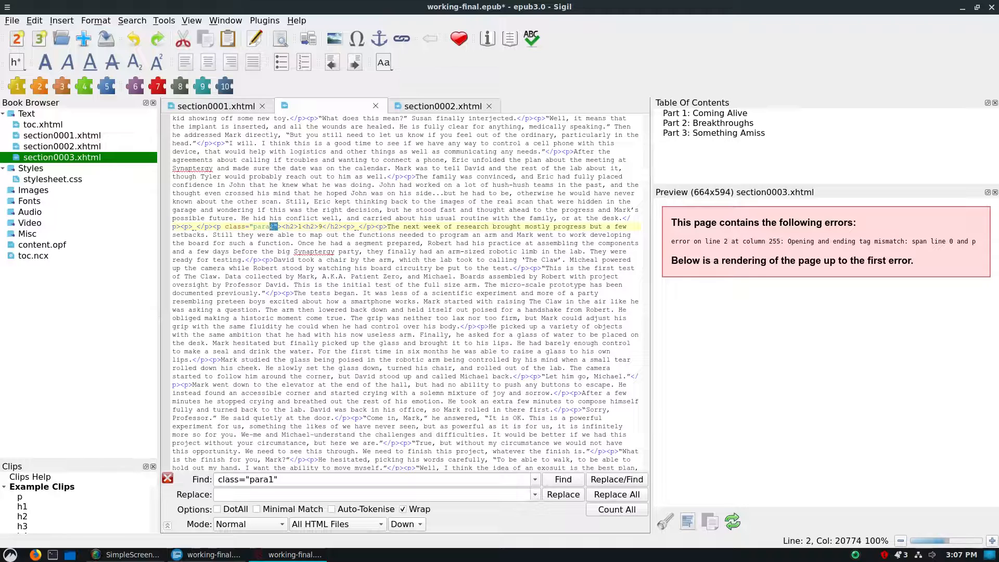
pyautogui.hotkey('shift', 'Left')
pyautogui.hotkey('shift', 'Left')
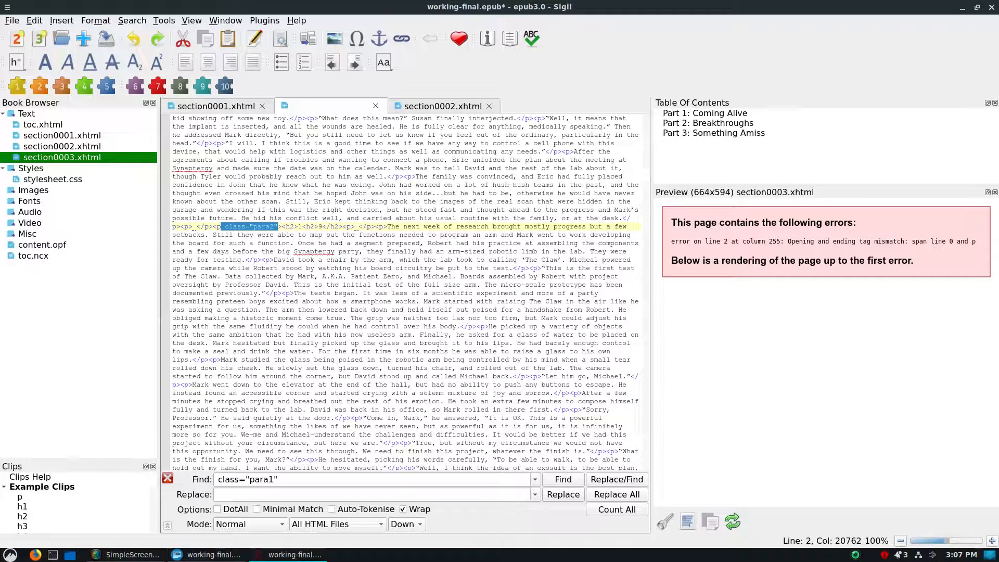
pyautogui.hotkey('ctrl', 'f')
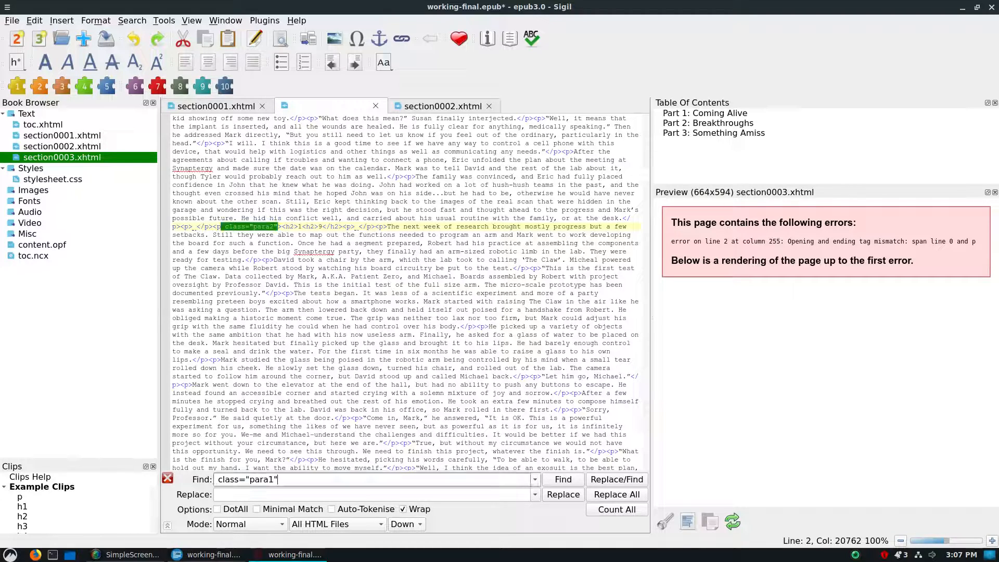
pyautogui.click(617, 495)
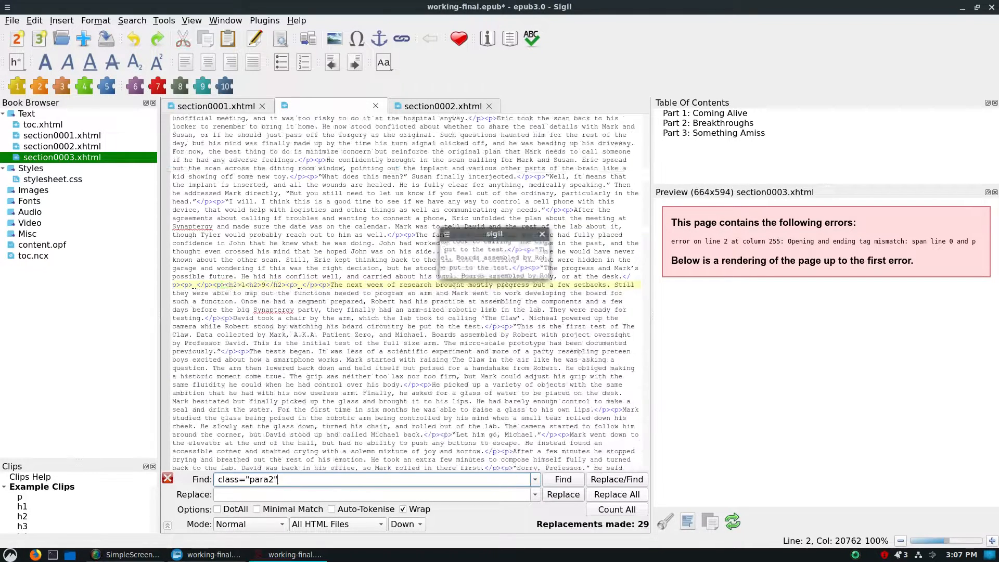
# Step: Remove every <span class="span8"> tag from all HTML files, taking the search text from the tag before "Were you at the event today?"
pyautogui.scroll(-6, 405, 294)
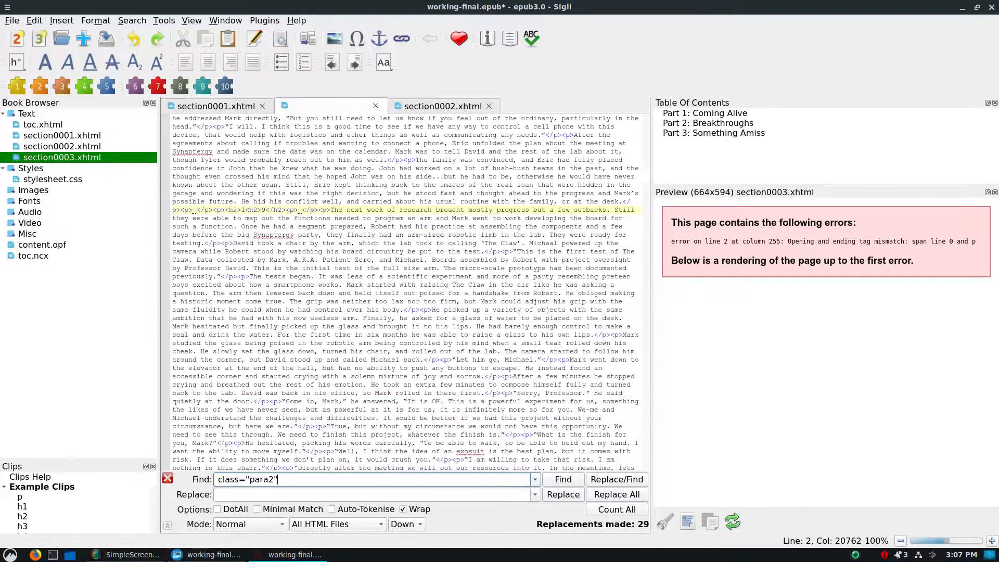
pyautogui.scroll(-14, 405, 294)
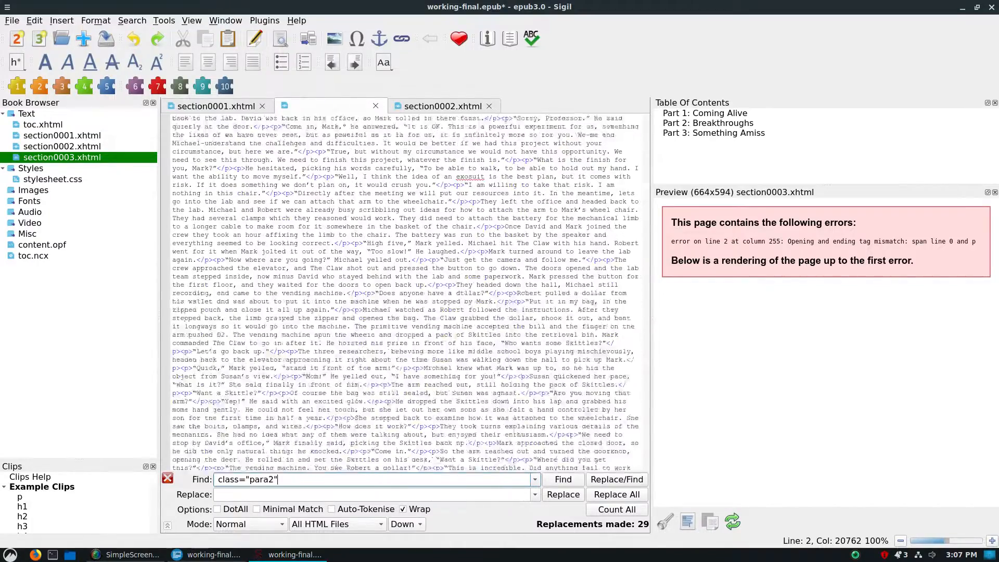
pyautogui.scroll(-14, 405, 294)
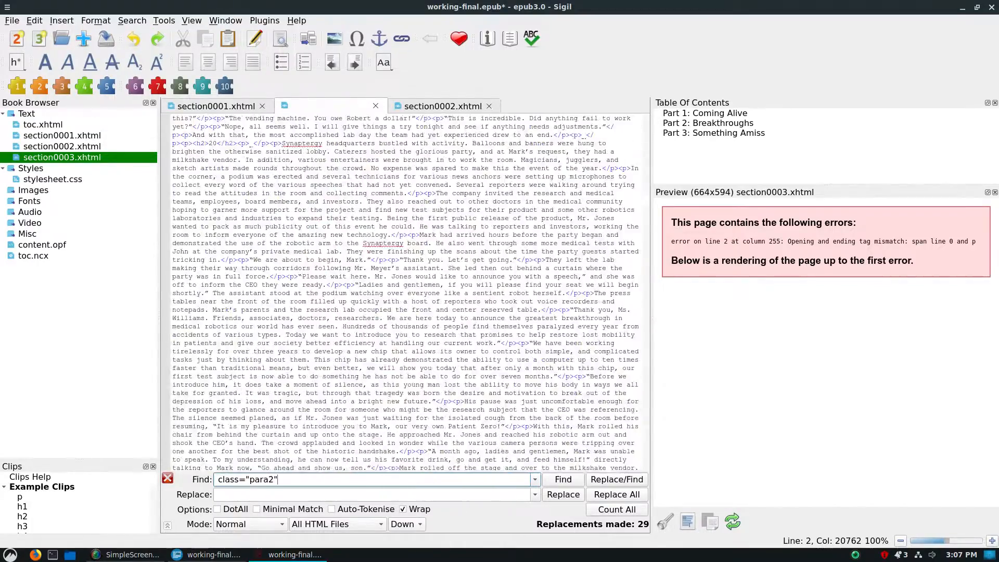
pyautogui.scroll(-14, 405, 294)
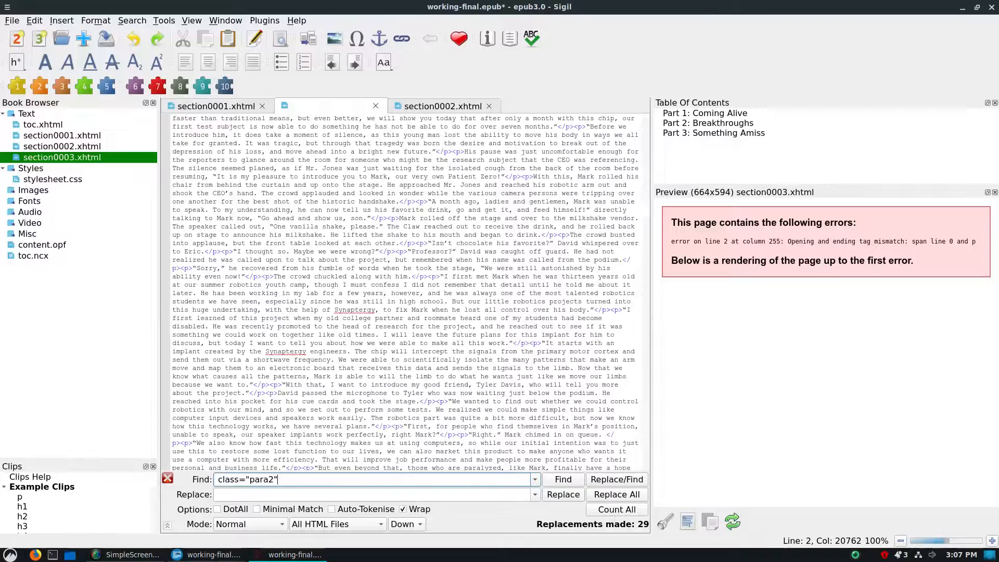
pyautogui.scroll(-4, 405, 294)
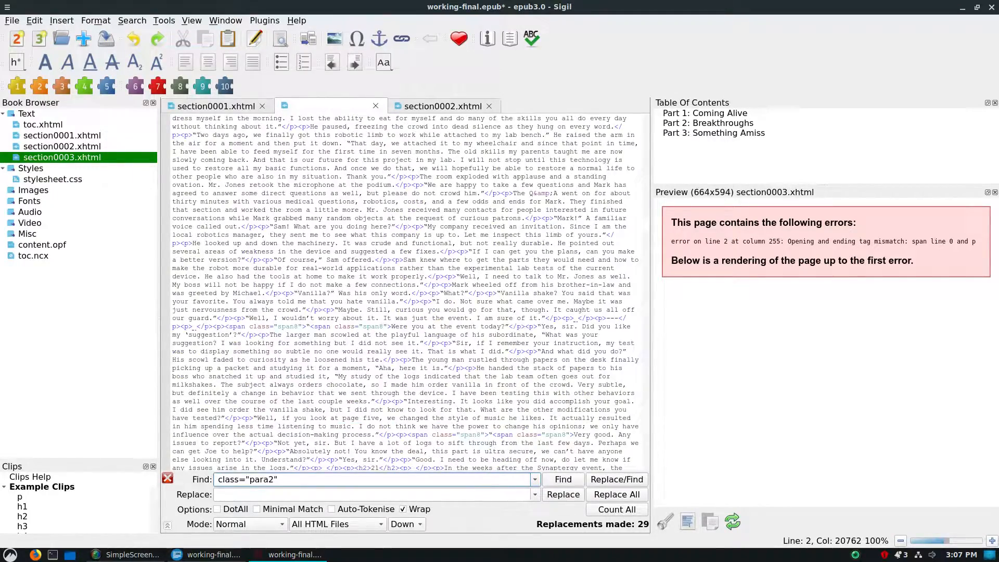
pyautogui.moveTo(335, 327); pyautogui.dragTo(387, 327)
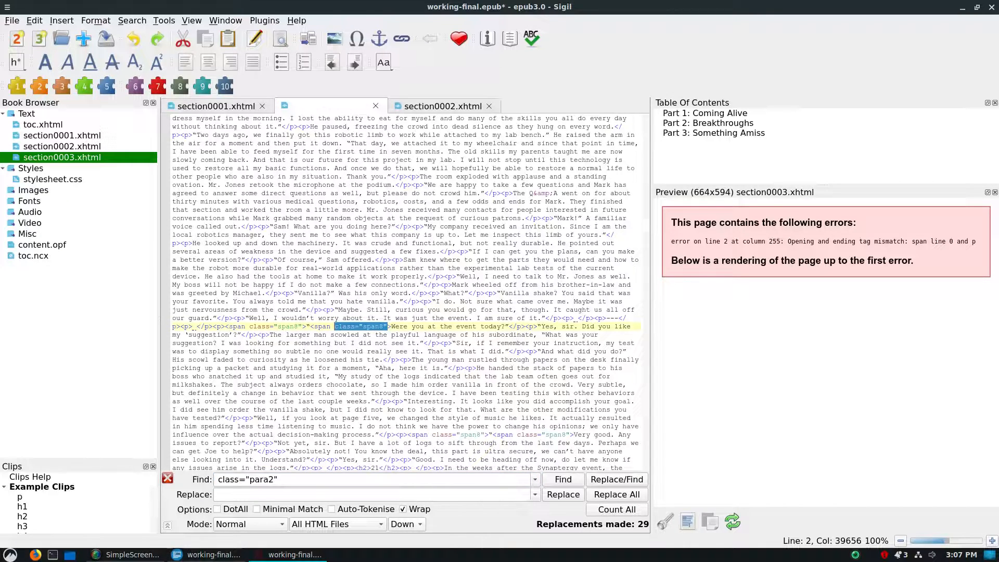
pyautogui.press('Right')
pyautogui.press('Right')
pyautogui.press('Right')
pyautogui.press('Left')
pyautogui.hotkey('shift', 'Left')
pyautogui.hotkey('shift', 'Left')
pyautogui.hotkey('shift', 'Left')
pyautogui.hotkey('shift', 'Left')
pyautogui.hotkey('shift', 'Left')
pyautogui.hotkey('shift', 'Left')
pyautogui.hotkey('shift', 'Left')
pyautogui.hotkey('shift', 'Left')
pyautogui.hotkey('shift', 'Left')
pyautogui.hotkey('shift', 'Left')
pyautogui.hotkey('shift', 'Left')
pyautogui.hotkey('shift', 'Left')
pyautogui.hotkey('shift', 'Left')
pyautogui.hotkey('shift', 'Left')
pyautogui.hotkey('shift', 'Left')
pyautogui.hotkey('shift', 'Left')
pyautogui.hotkey('shift', 'Left')
pyautogui.hotkey('shift', 'Left')
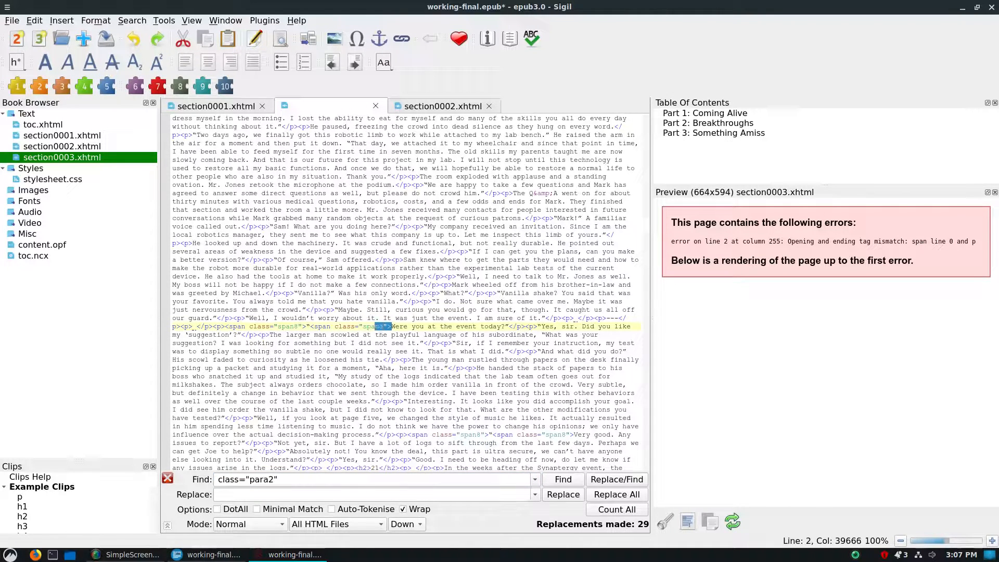
pyautogui.hotkey('shift', 'Left')
pyautogui.hotkey('shift', 'Left')
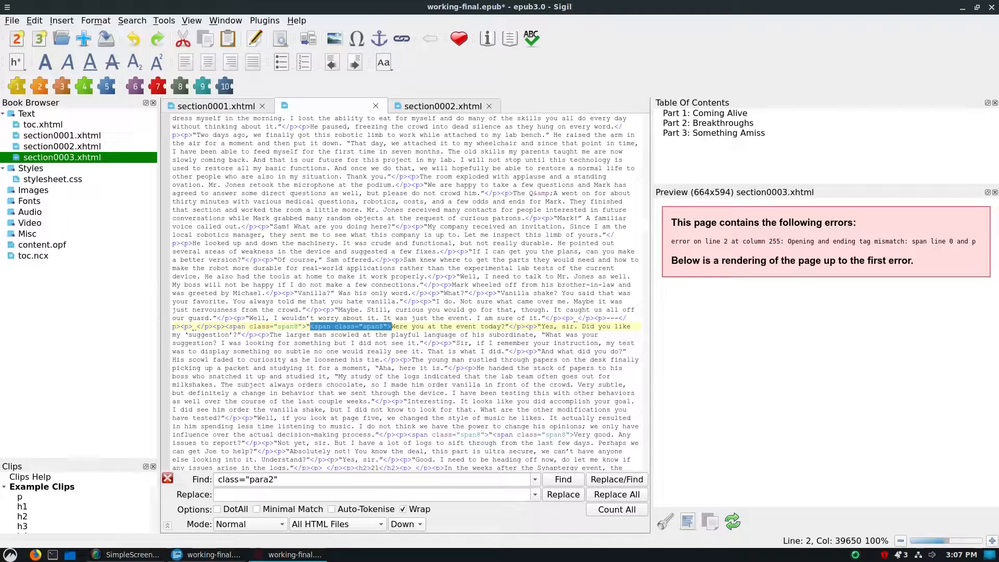
pyautogui.hotkey('ctrl', 'f')
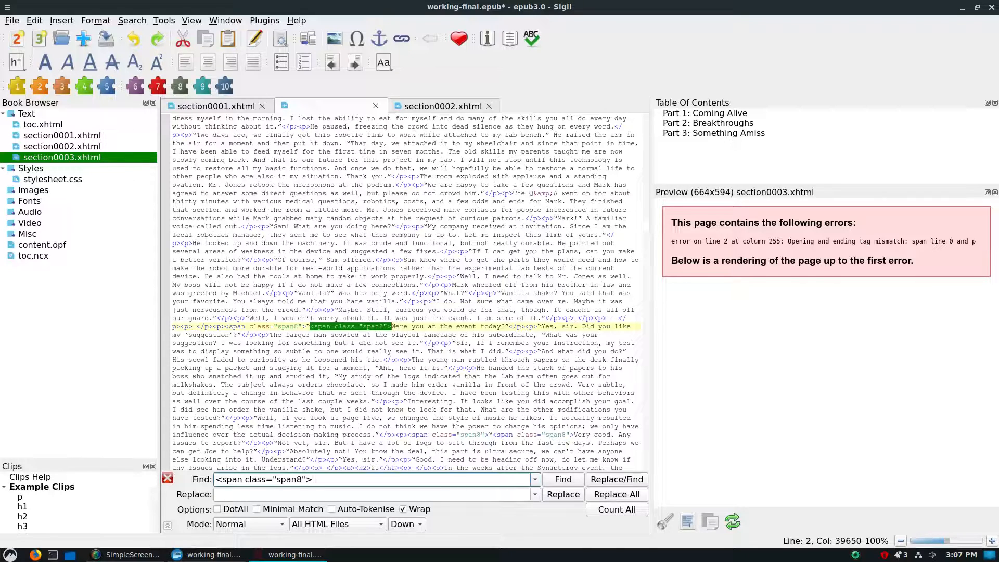
pyautogui.click(618, 495)
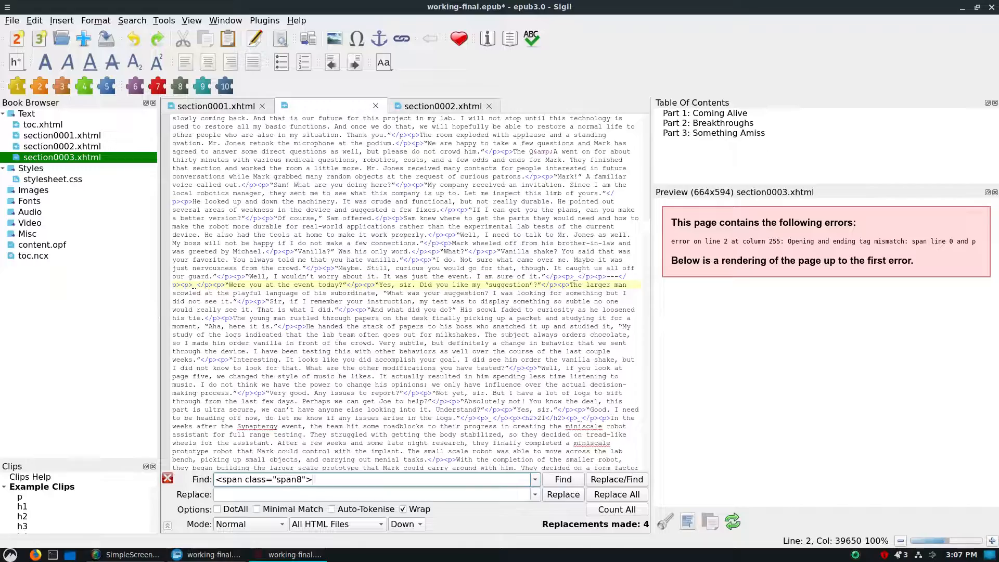
# Step: Replace every <p><h2> with <h2> in all HTML files, taking the search text from the tags before chapter number 23
pyautogui.click(312, 326)
pyautogui.scroll(-8, 312, 327)
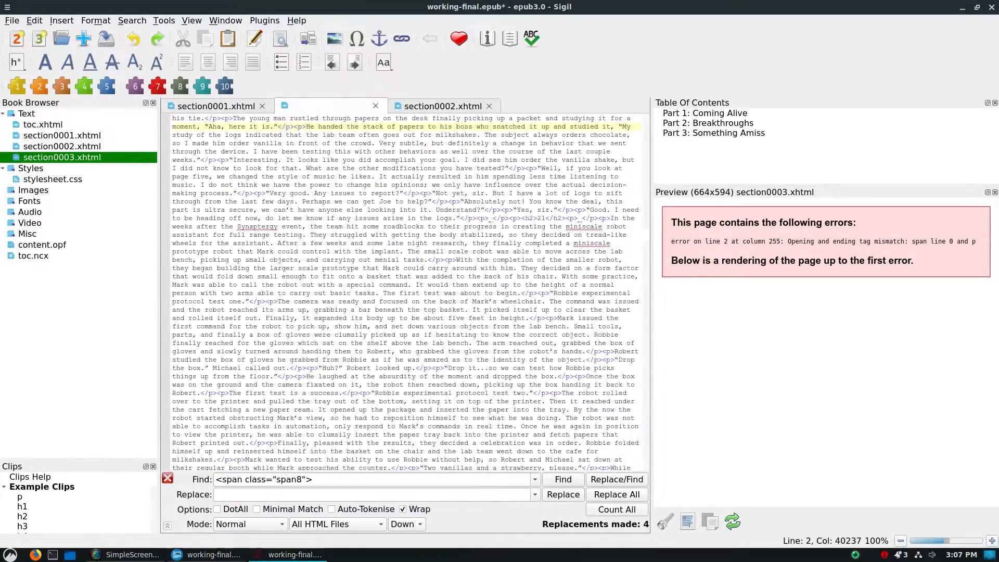
pyautogui.scroll(-20, 406, 292)
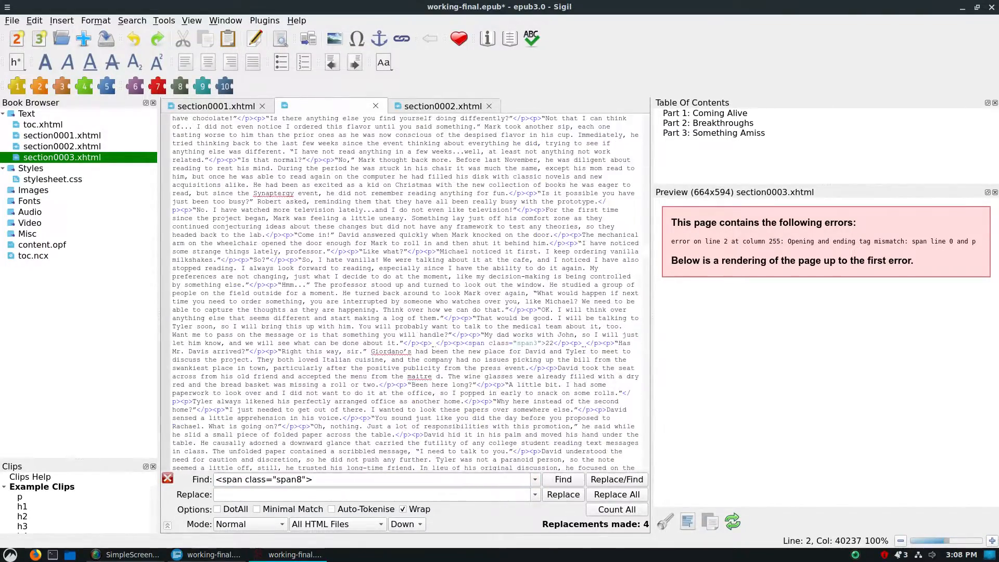
pyautogui.scroll(-20, 406, 291)
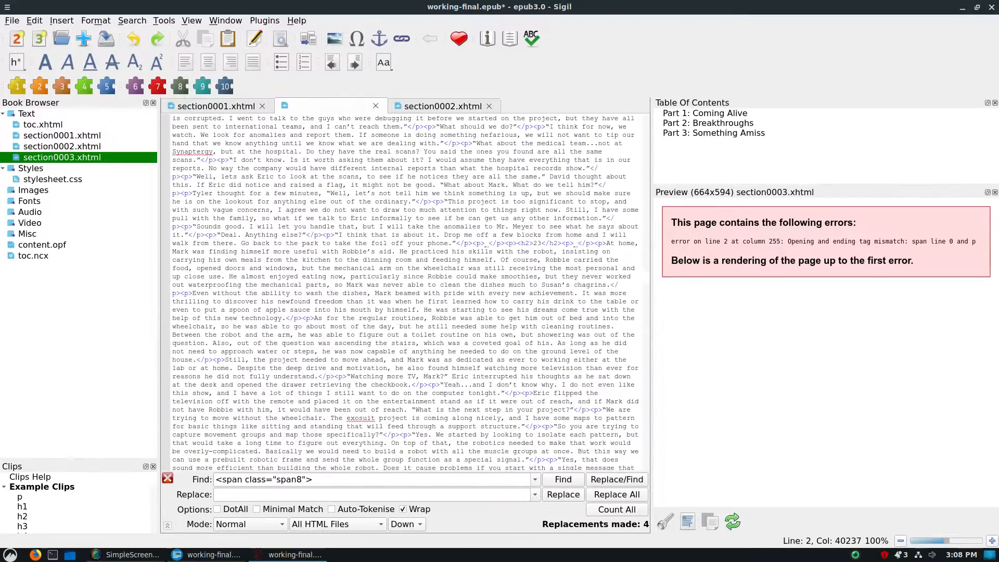
pyautogui.scroll(-4, 405, 294)
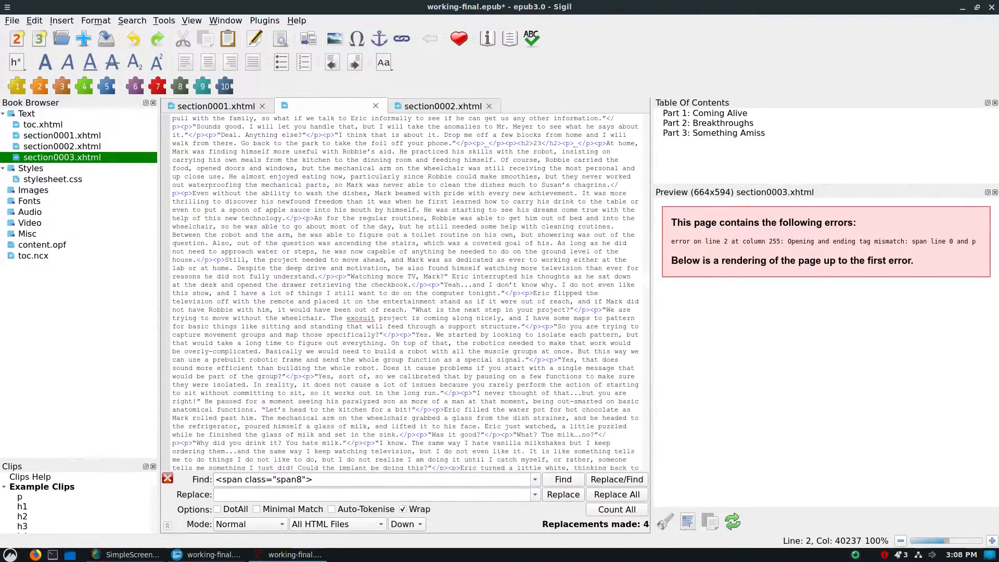
pyautogui.scroll(-5, 406, 292)
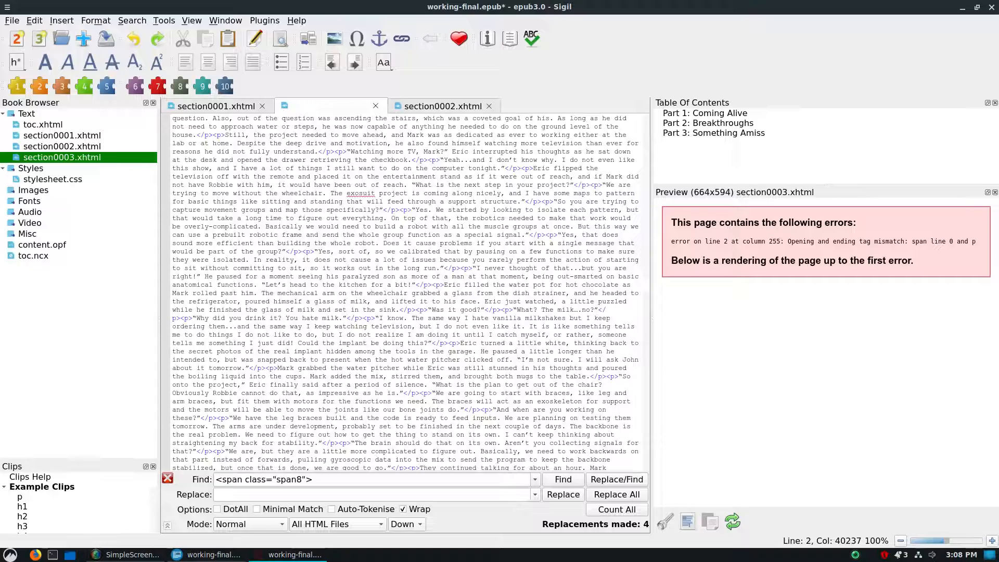
pyautogui.scroll(9, 406, 291)
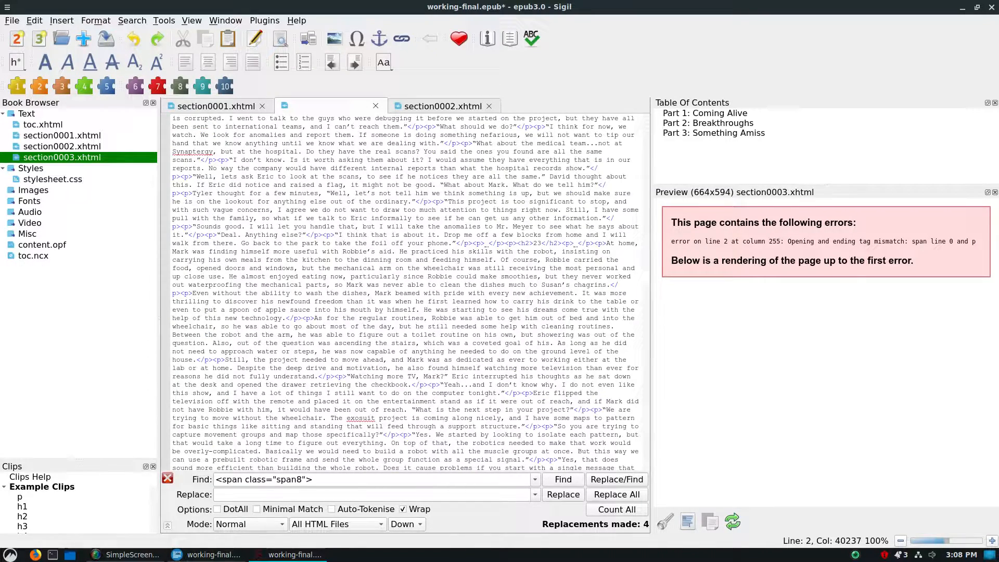
pyautogui.moveTo(505, 243); pyautogui.dragTo(533, 243)
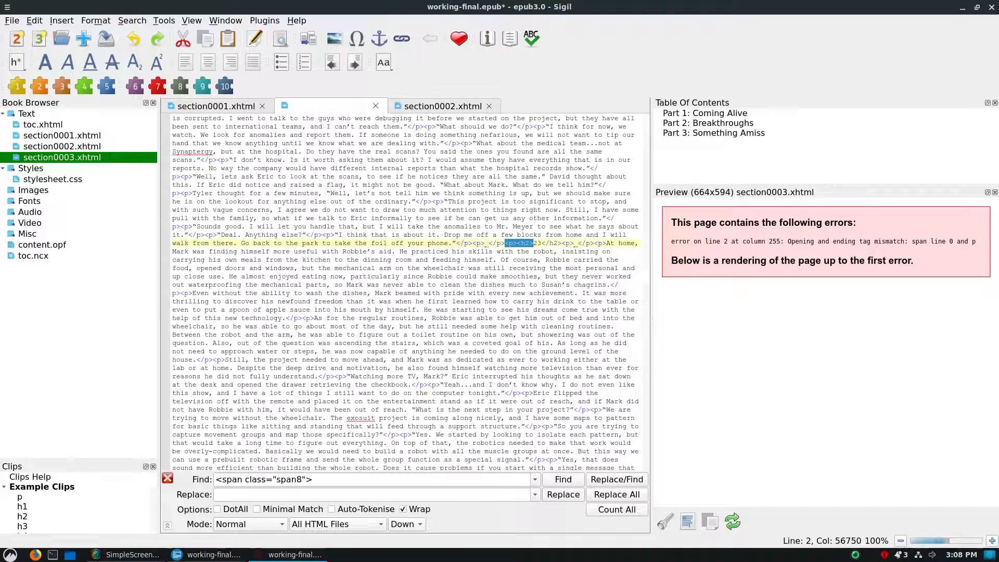
pyautogui.hotkey('ctrl', 'f')
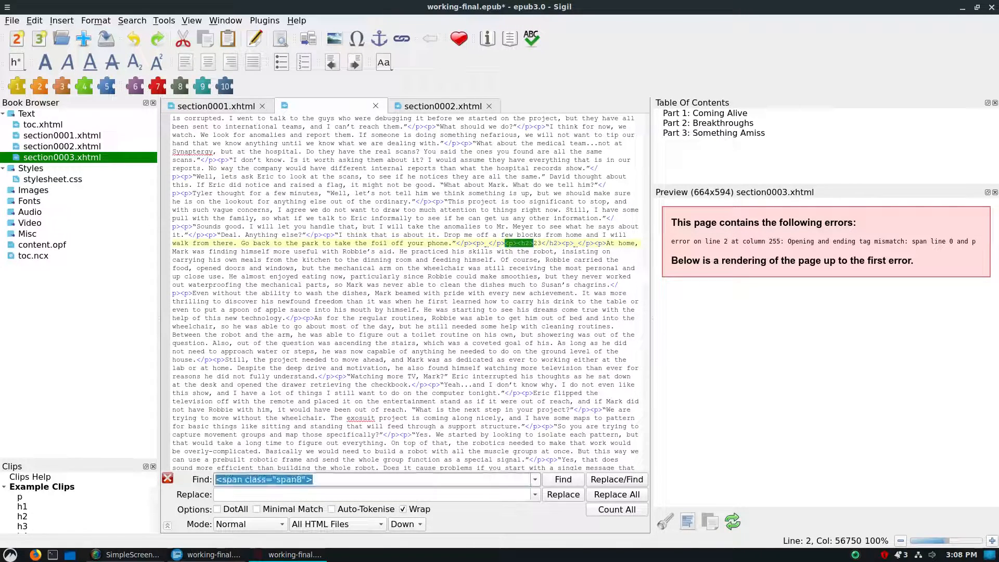
pyautogui.press('Tab')
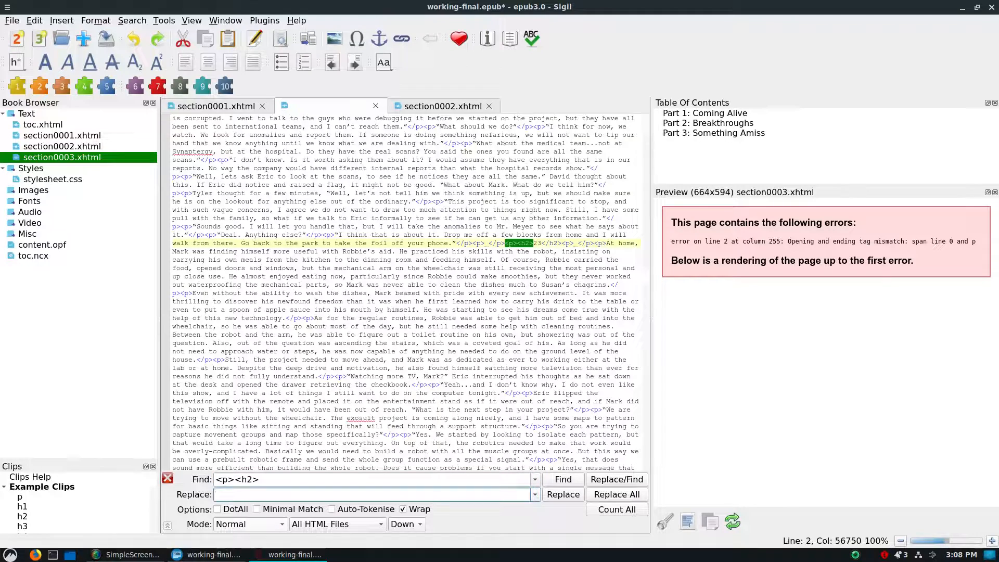
pyautogui.write('<h2>')
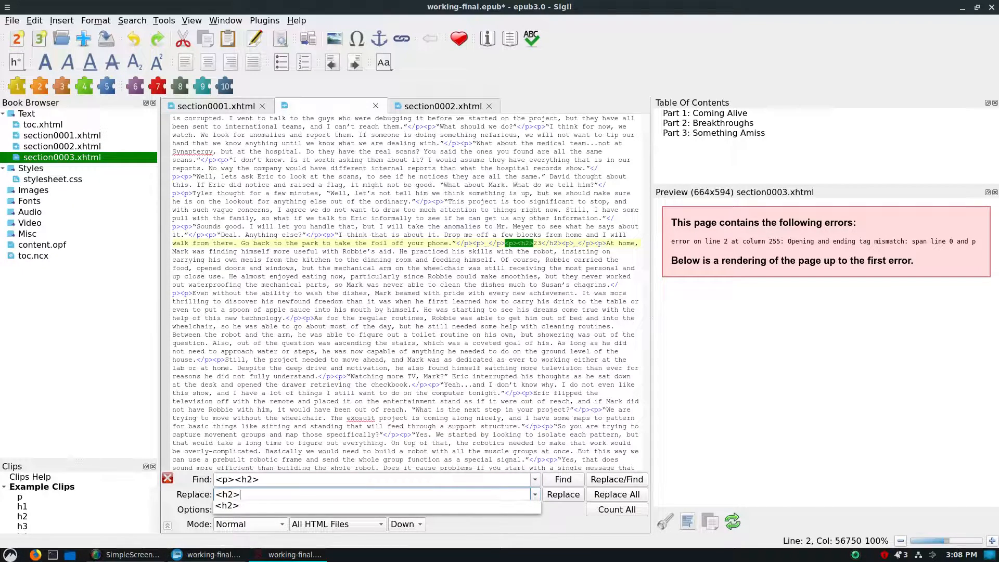
pyautogui.press('Escape')
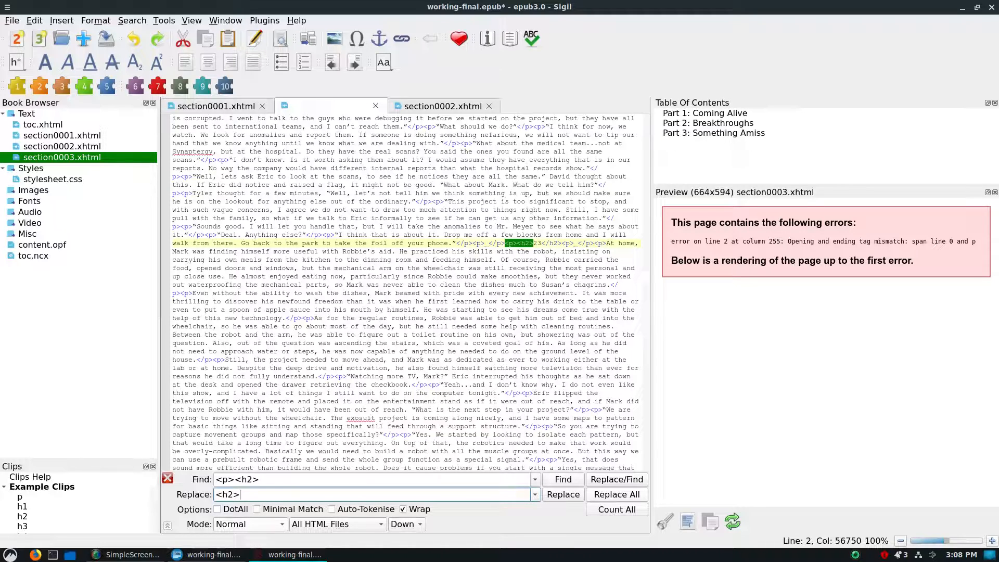
pyautogui.click(618, 495)
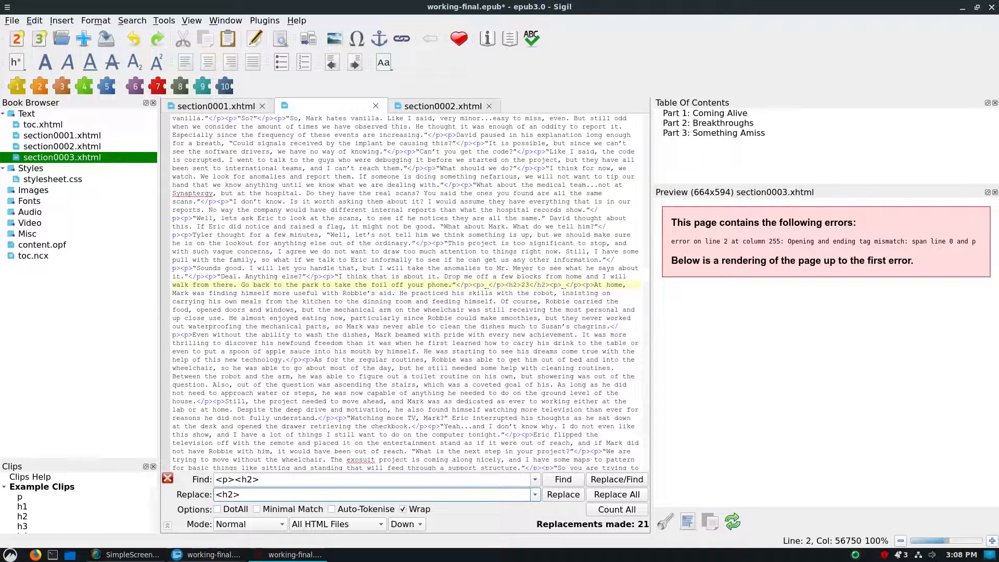
pyautogui.moveTo(562, 285); pyautogui.dragTo(530, 285)
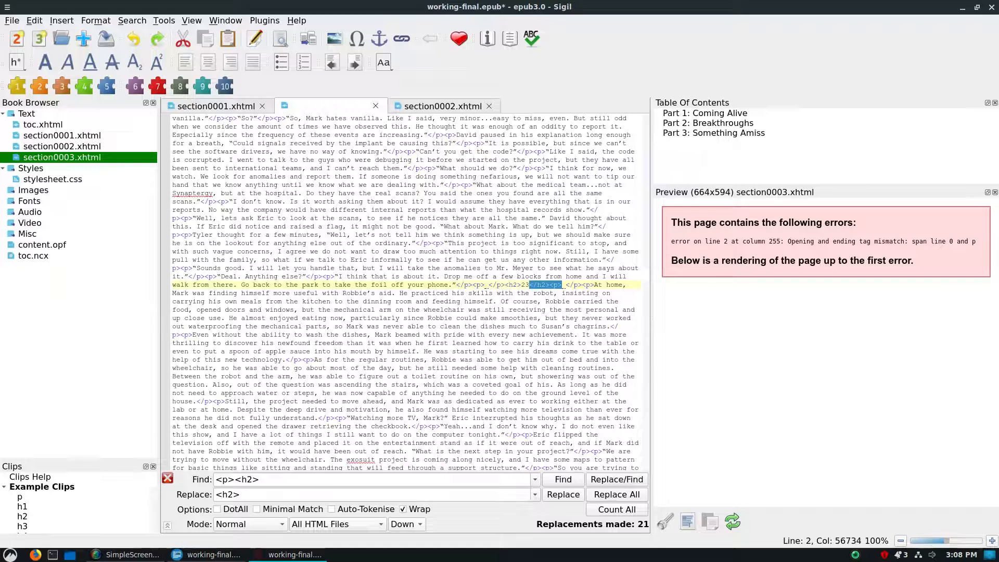
pyautogui.click(582, 335)
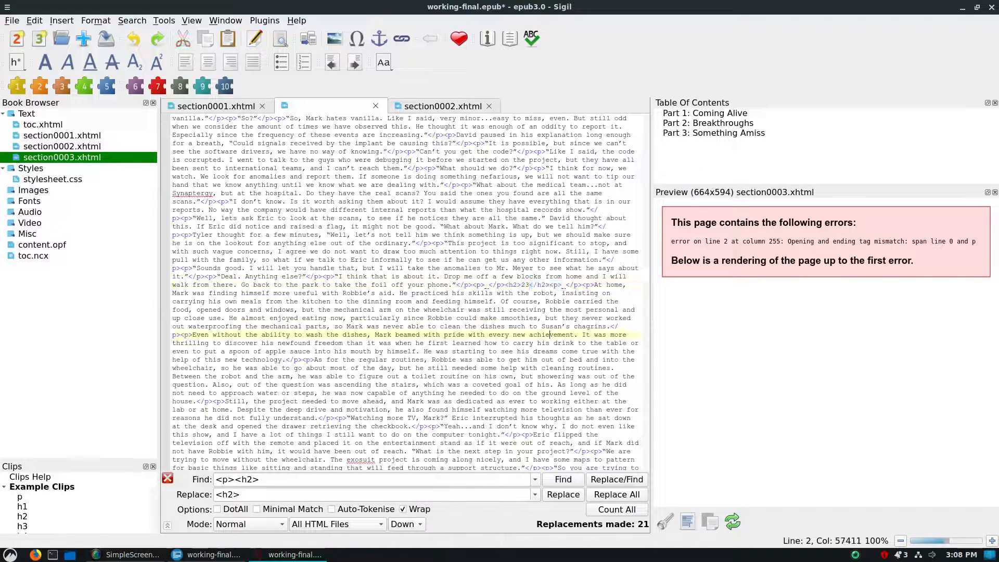
# Step: Remove every <span class="span7"> tag from all HTML files, taking the search text from the tag before "a computer" and clearing the replacement text
pyautogui.scroll(-15, 405, 292)
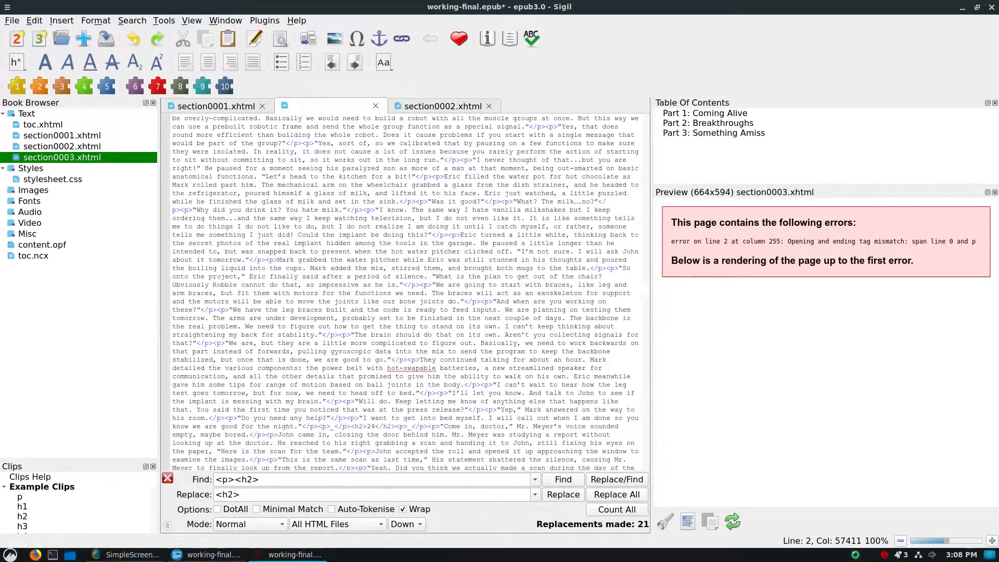
pyautogui.scroll(-8, 405, 294)
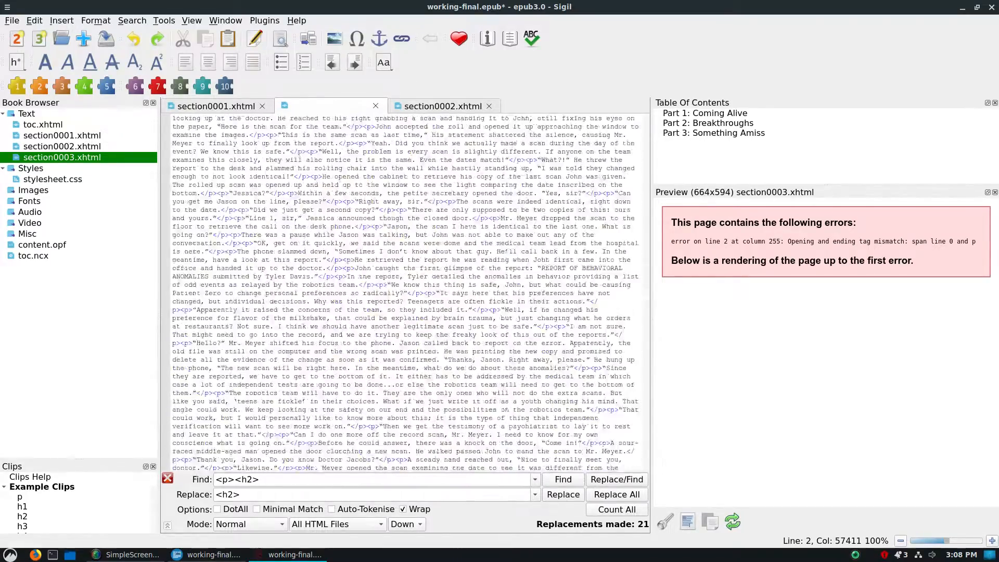
pyautogui.scroll(-8, 405, 291)
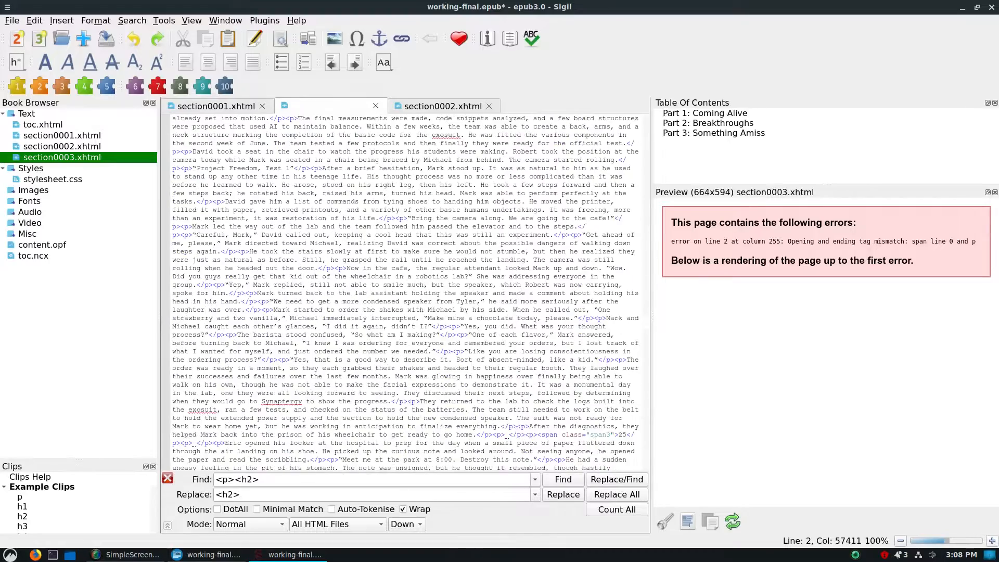
pyautogui.scroll(-10, 405, 294)
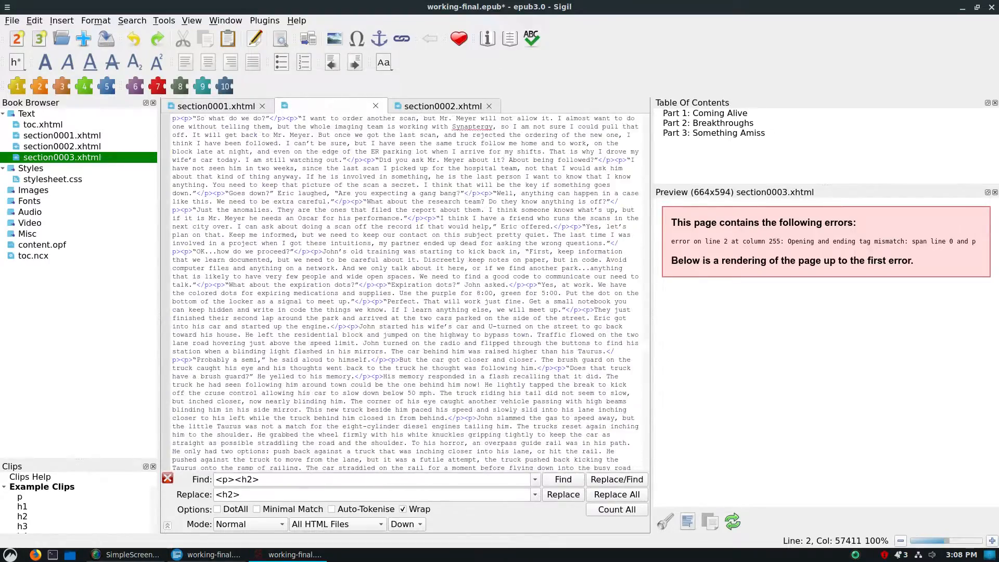
pyautogui.scroll(-10, 405, 294)
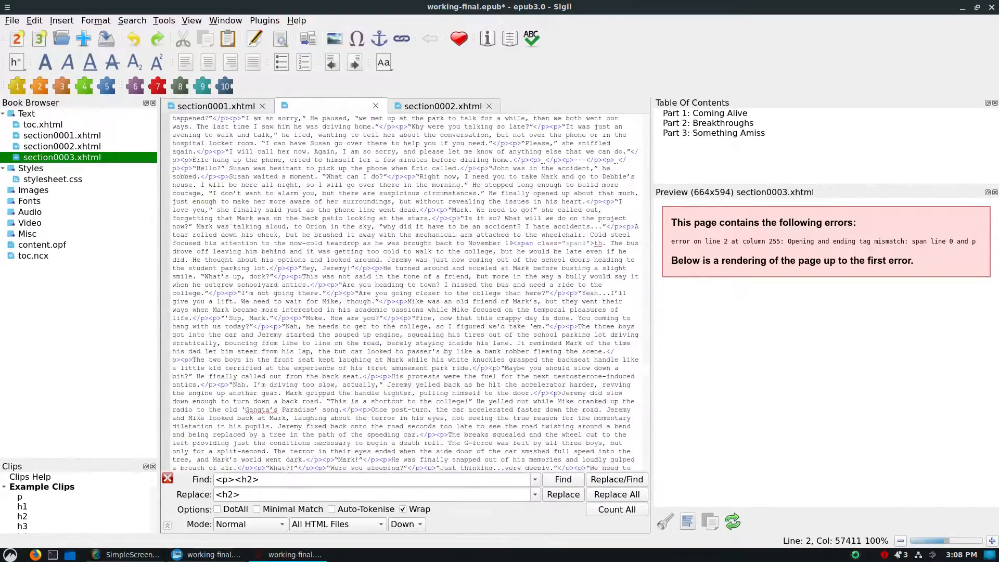
pyautogui.scroll(-10, 405, 294)
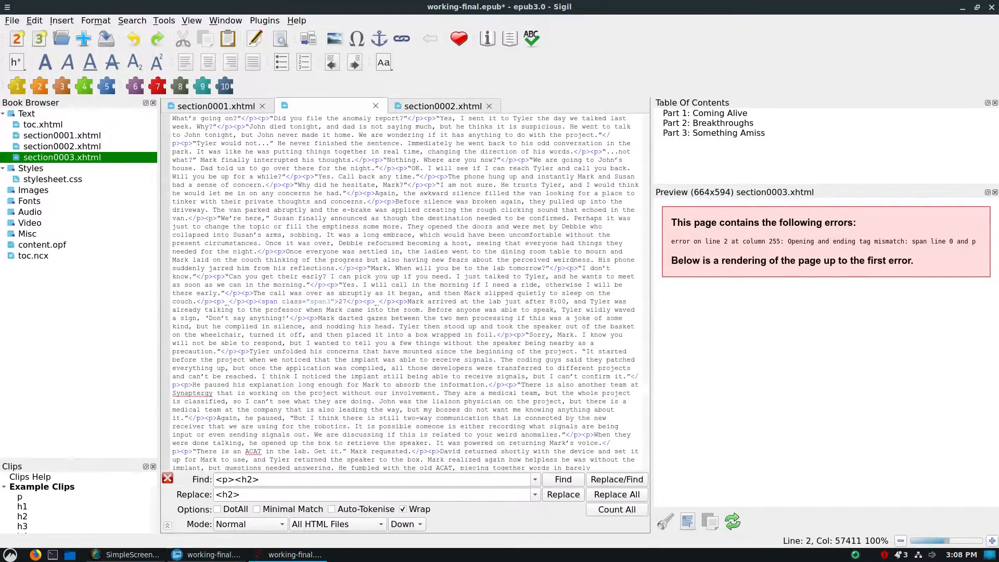
pyautogui.scroll(-10, 404, 294)
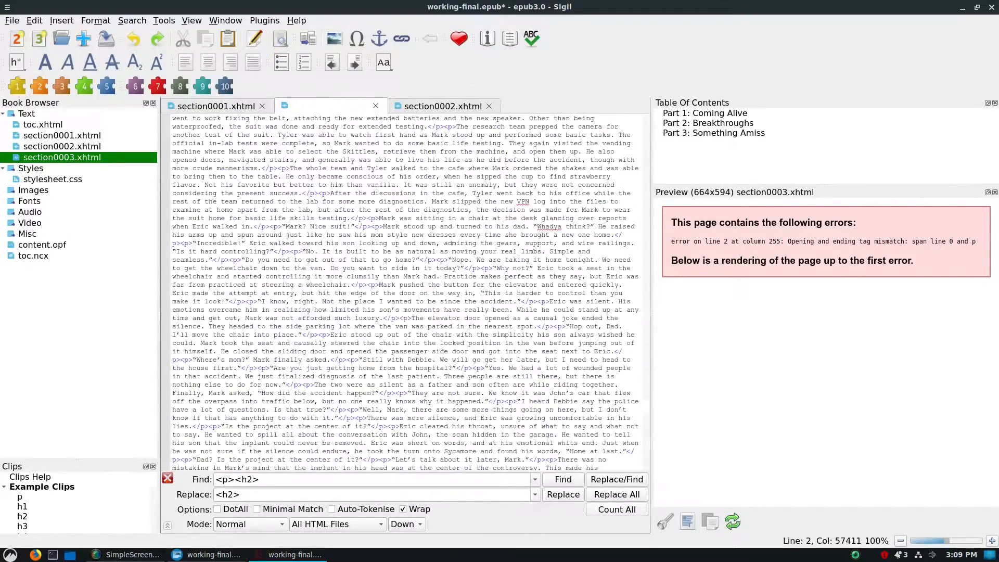
pyautogui.scroll(-8, 405, 293)
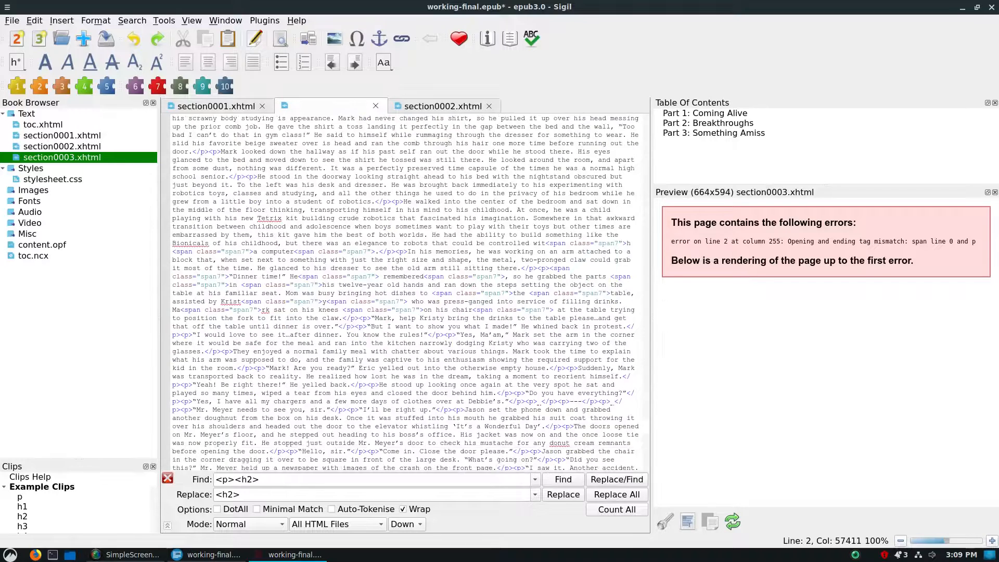
pyautogui.click(253, 251)
pyautogui.hotkey('shift', 'Left')
pyautogui.hotkey('shift', 'Left')
pyautogui.hotkey('shift', 'Left')
pyautogui.hotkey('shift', 'Left')
pyautogui.hotkey('shift', 'Left')
pyautogui.hotkey('shift', 'Left')
pyautogui.hotkey('shift', 'Left')
pyautogui.hotkey('shift', 'Left')
pyautogui.hotkey('shift', 'Left')
pyautogui.hotkey('shift', 'Left')
pyautogui.hotkey('shift', 'Left')
pyautogui.hotkey('shift', 'Left')
pyautogui.hotkey('shift', 'Left')
pyautogui.hotkey('shift', 'Left')
pyautogui.hotkey('shift', 'Left')
pyautogui.hotkey('shift', 'Left')
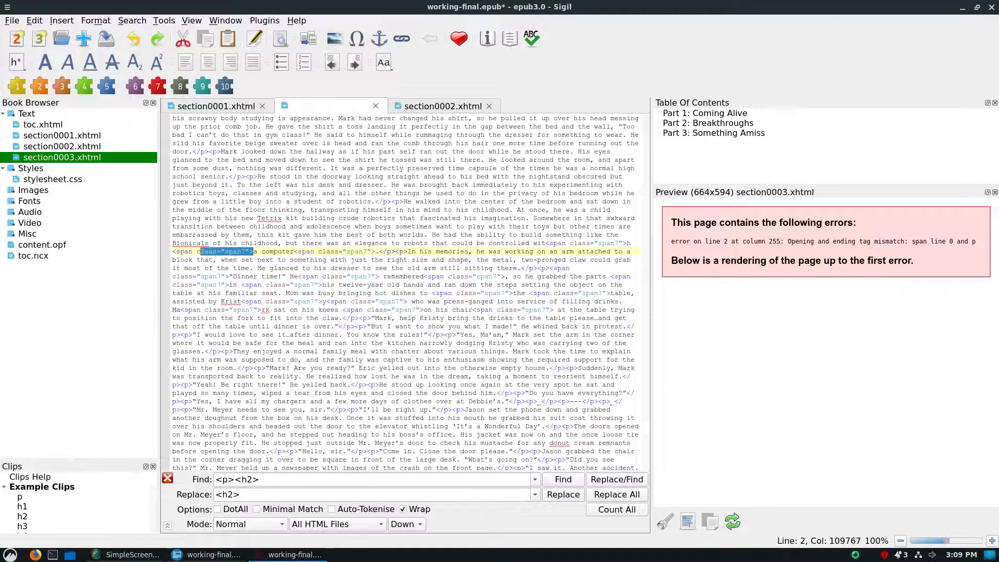
pyautogui.hotkey('shift', 'Left')
pyautogui.hotkey('shift', 'Left')
pyautogui.hotkey('shift', 'Left')
pyautogui.hotkey('shift', 'Left')
pyautogui.hotkey('ctrl', 'c')
pyautogui.hotkey('ctrl', 'f')
pyautogui.hotkey('ctrl', 'v')
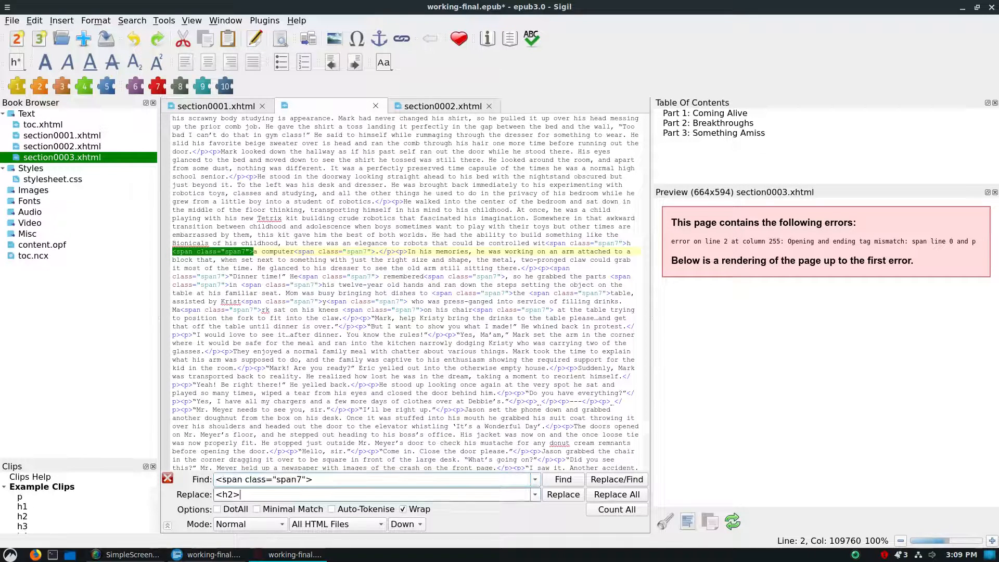
pyautogui.press('Tab')
pyautogui.press('BackSpace')
pyautogui.click(617, 495)
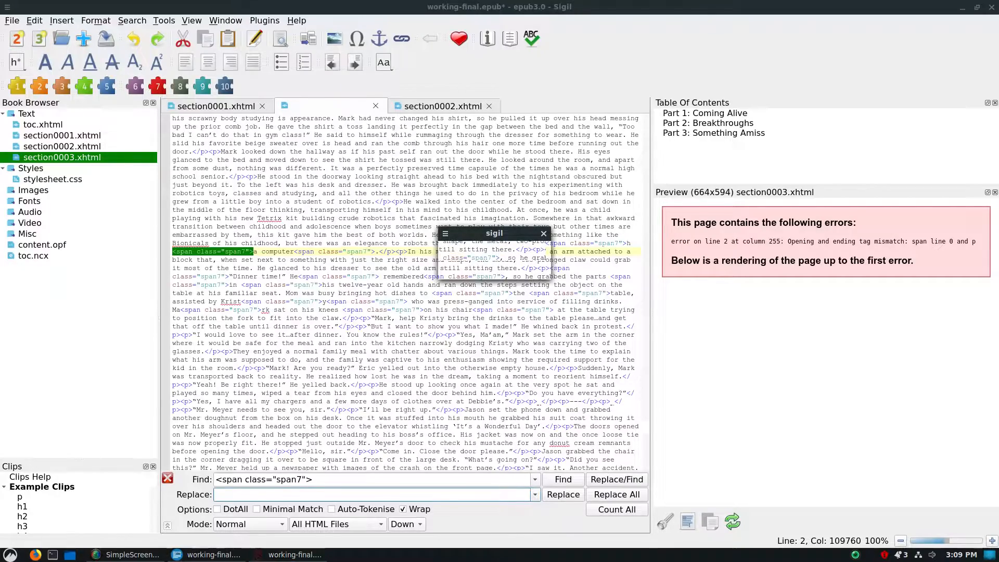
# Step: Replace the <span class="span0"> tag before the title "Part 3: Something Amiss" in section0003.xhtml with <h1>
pyautogui.scroll(-14, 406, 294)
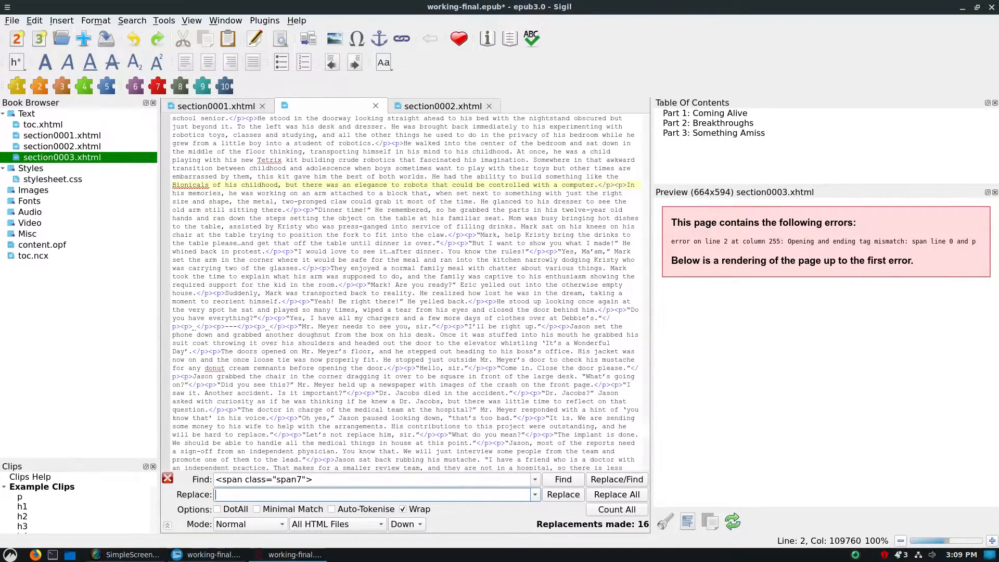
pyautogui.scroll(-20, 406, 291)
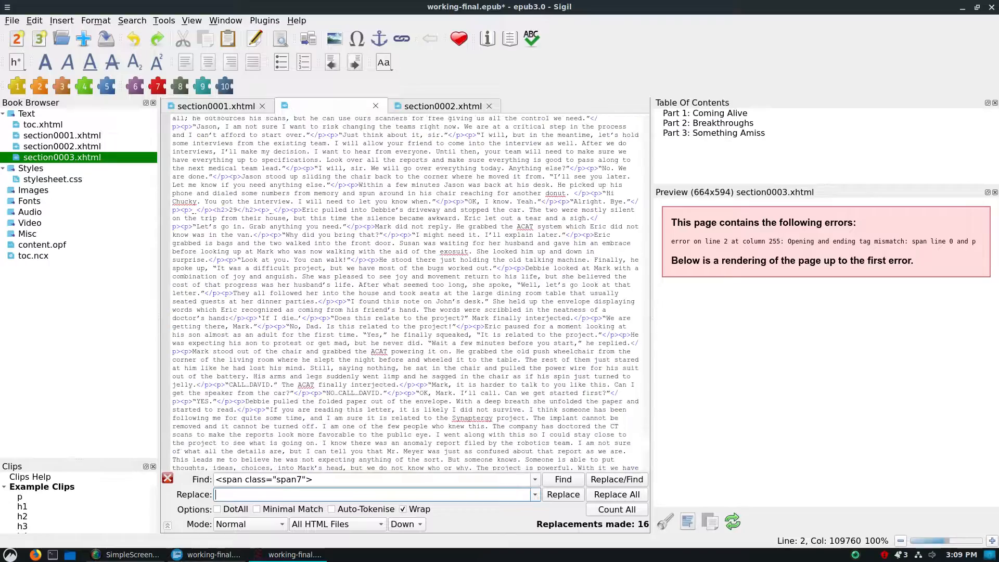
pyautogui.scroll(-8, 406, 291)
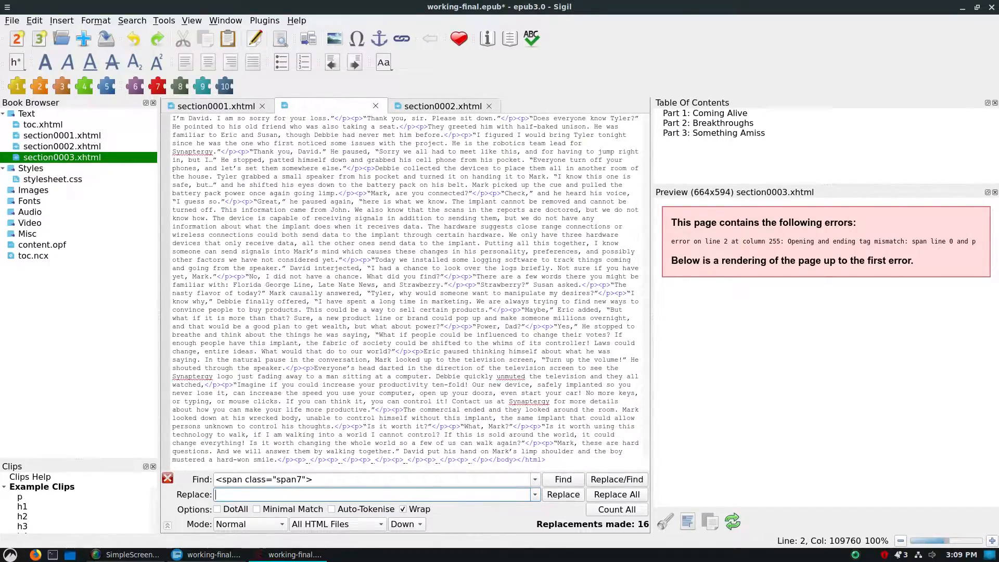
pyautogui.scroll(15, 406, 292)
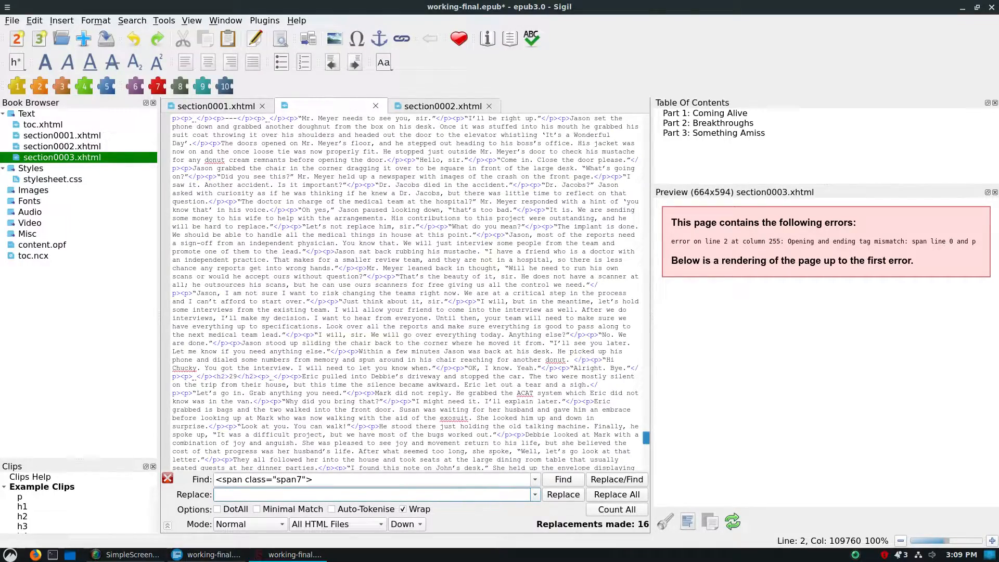
pyautogui.scroll(-10, 406, 292)
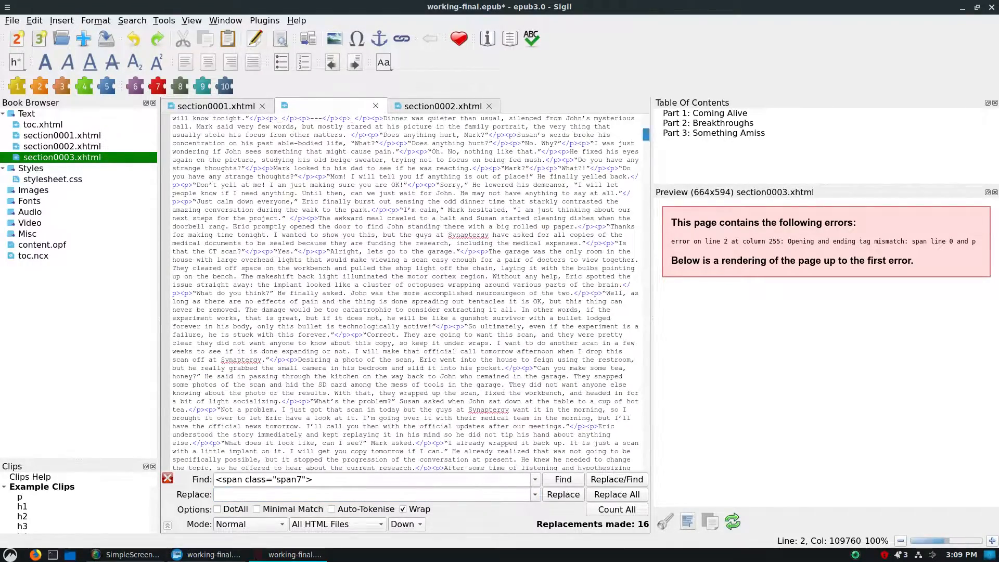
pyautogui.scroll(15, 406, 292)
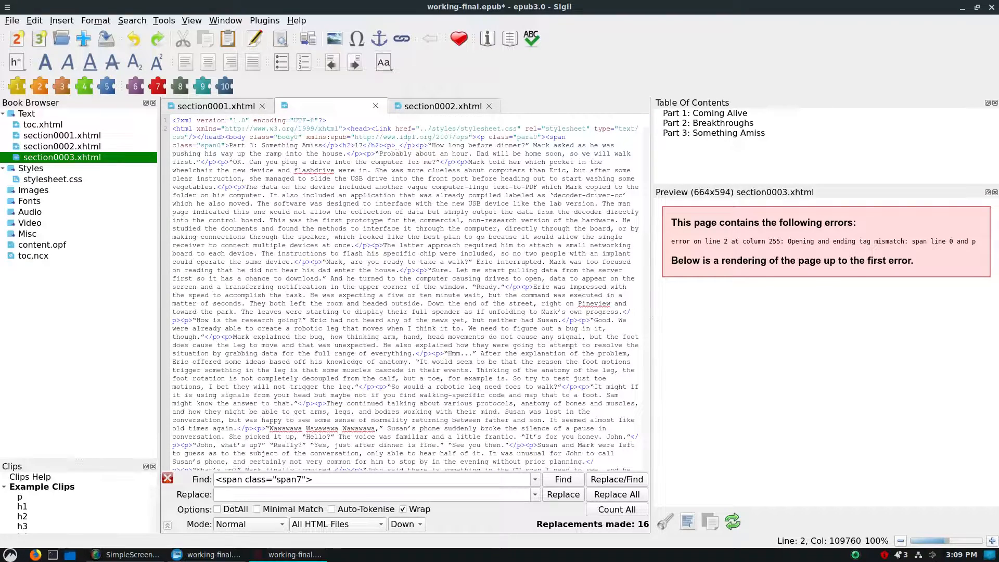
pyautogui.click(230, 145)
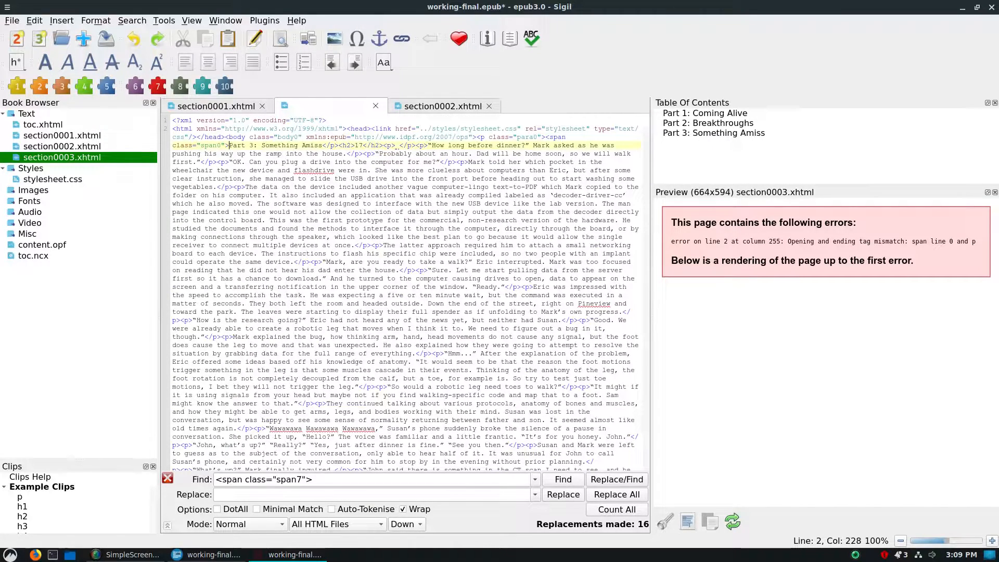
pyautogui.hotkey('shift', 'Left')
pyautogui.hotkey('shift', 'Left')
pyautogui.hotkey('shift', 'Left')
pyautogui.hotkey('shift', 'Left')
pyautogui.hotkey('shift', 'Left')
pyautogui.hotkey('shift', 'Left')
pyautogui.hotkey('shift', 'Left')
pyautogui.hotkey('shift', 'Left')
pyautogui.hotkey('shift', 'Left')
pyautogui.hotkey('shift', 'Left')
pyautogui.hotkey('shift', 'Left')
pyautogui.hotkey('shift', 'Left')
pyautogui.hotkey('shift', 'Left')
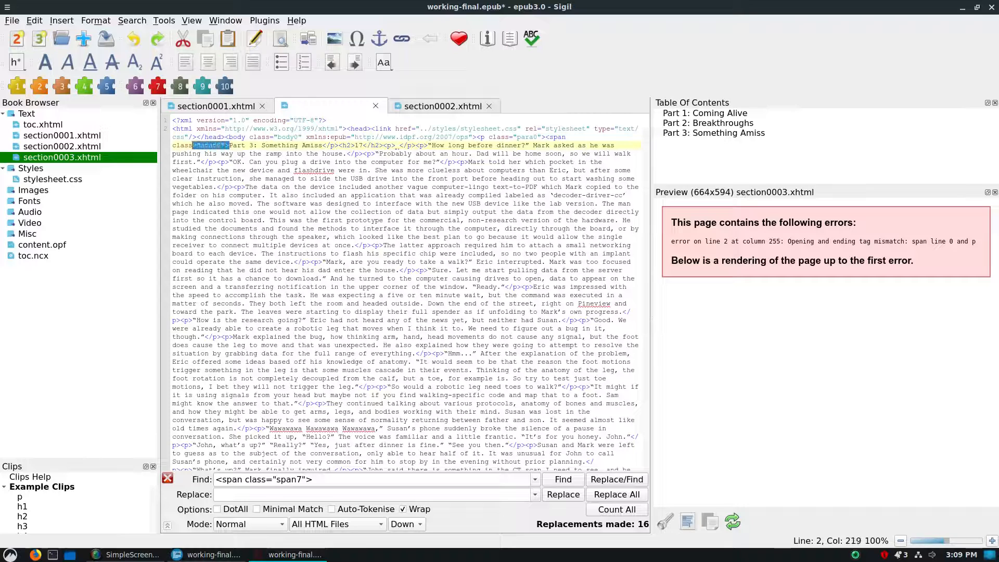
pyautogui.hotkey('shift', 'Left')
pyautogui.hotkey('shift', 'Left')
pyautogui.hotkey('shift', 'Left')
pyautogui.hotkey('shift', 'Left')
pyautogui.hotkey('shift', 'Left')
pyautogui.hotkey('shift', 'Left')
pyautogui.hotkey('shift', 'Left')
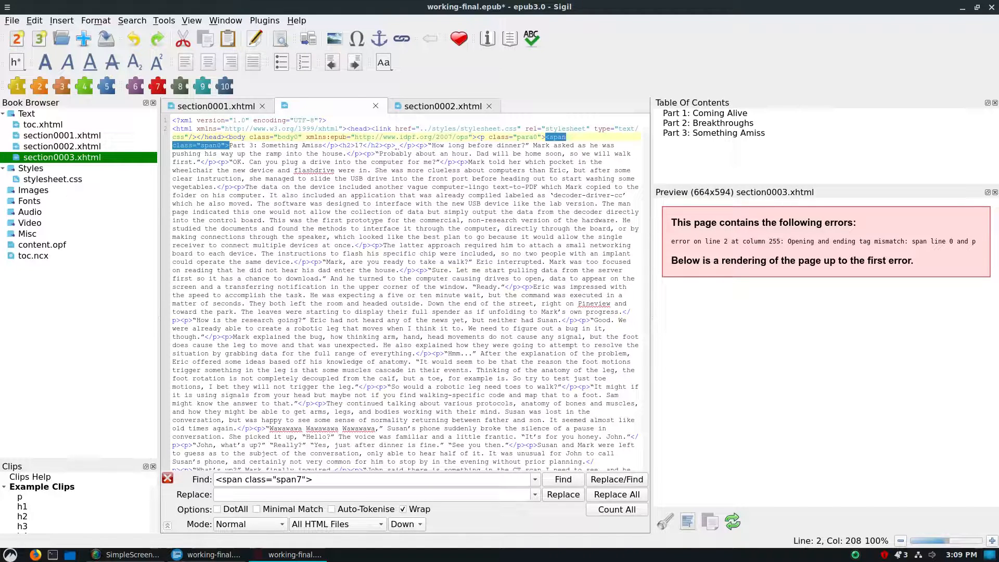
pyautogui.write('<')
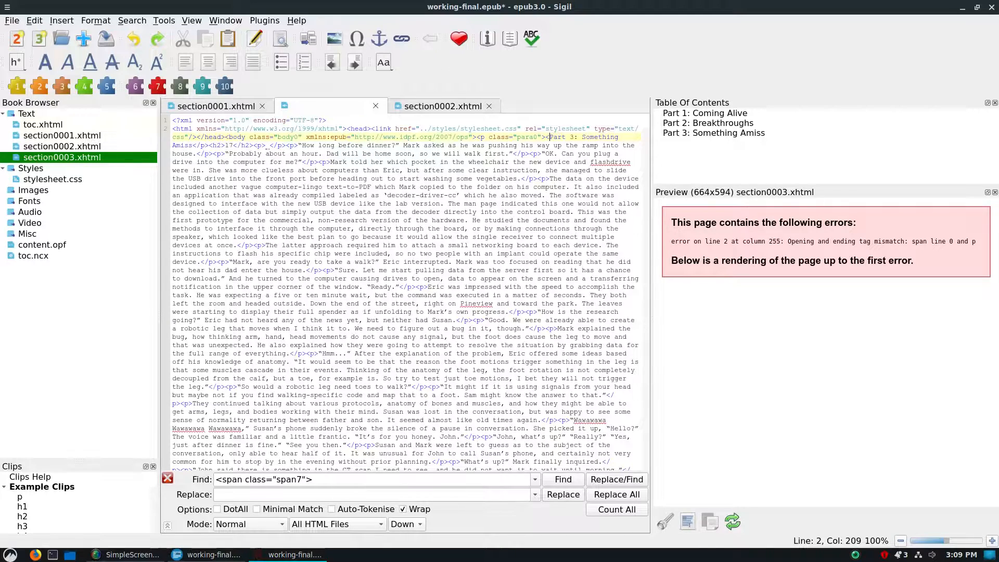
pyautogui.write('h1>')
# Step: Change the closing </p> tag after "Part 3: Something Amiss" to </h1>
pyautogui.press('Right')
pyautogui.press('Right')
pyautogui.press('Right')
pyautogui.press('Right')
pyautogui.press('Right')
pyautogui.press('Right')
pyautogui.press('Right')
pyautogui.press('Right')
pyautogui.press('Right')
pyautogui.press('Right')
pyautogui.press('Right')
pyautogui.press('Right')
pyautogui.press('Right')
pyautogui.press('Right')
pyautogui.press('Right')
pyautogui.press('Right')
pyautogui.press('Right')
pyautogui.press('Right')
pyautogui.press('Right')
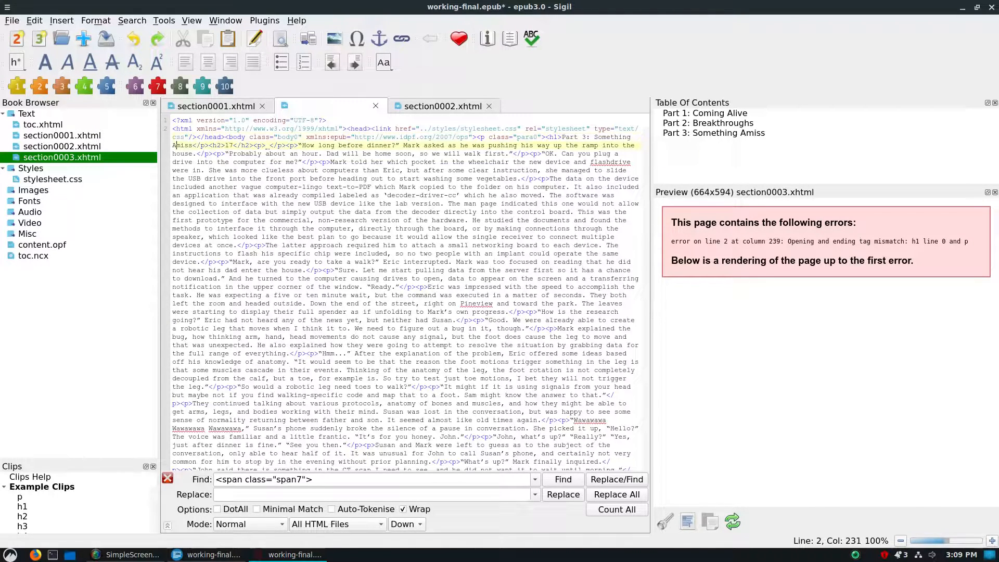
pyautogui.press('Right')
pyautogui.press('Right')
pyautogui.press('Right')
pyautogui.press('Right')
pyautogui.press('Right')
pyautogui.press('BackSpace')
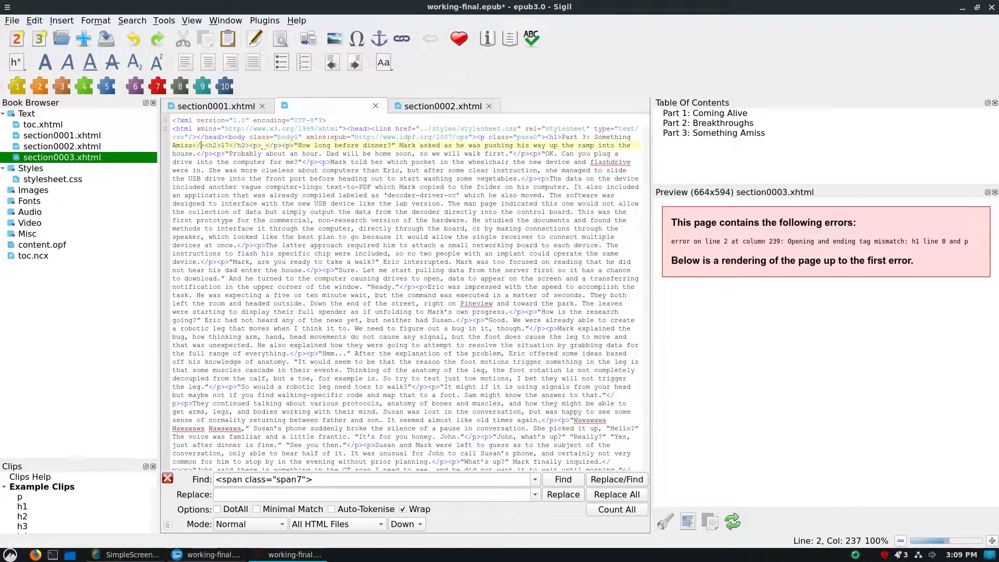
pyautogui.write('h')
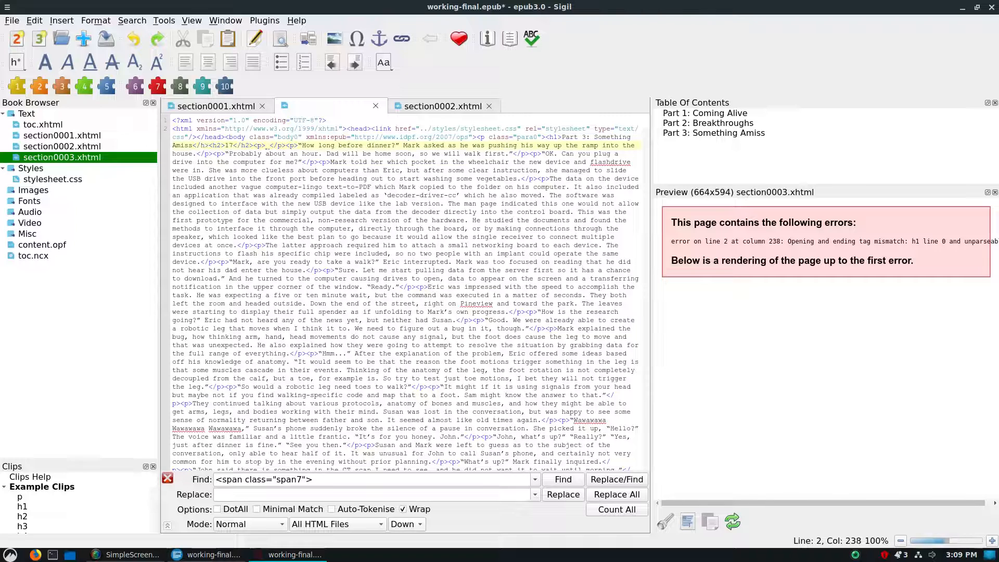
pyautogui.write('1')
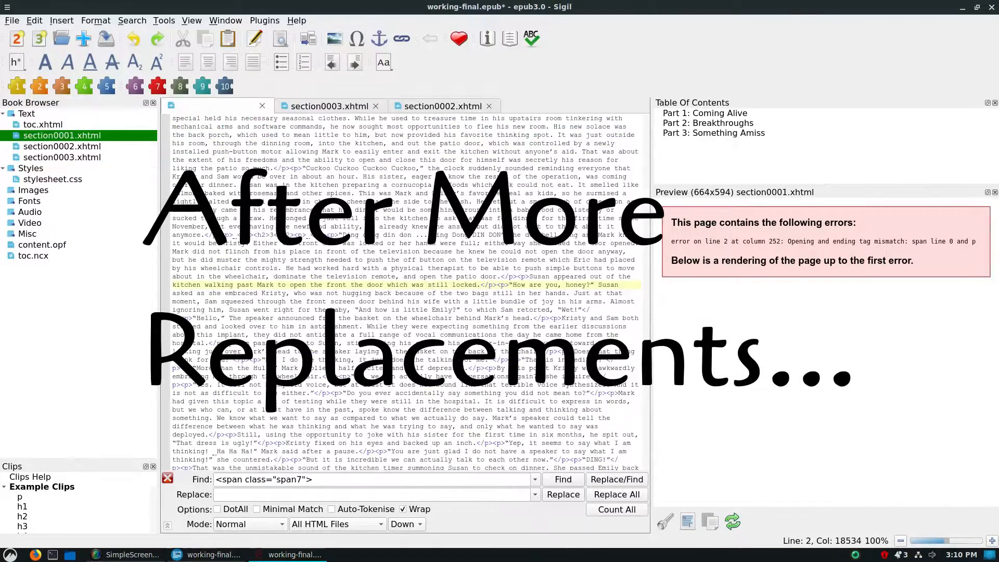
pyautogui.scroll(20, 406, 292)
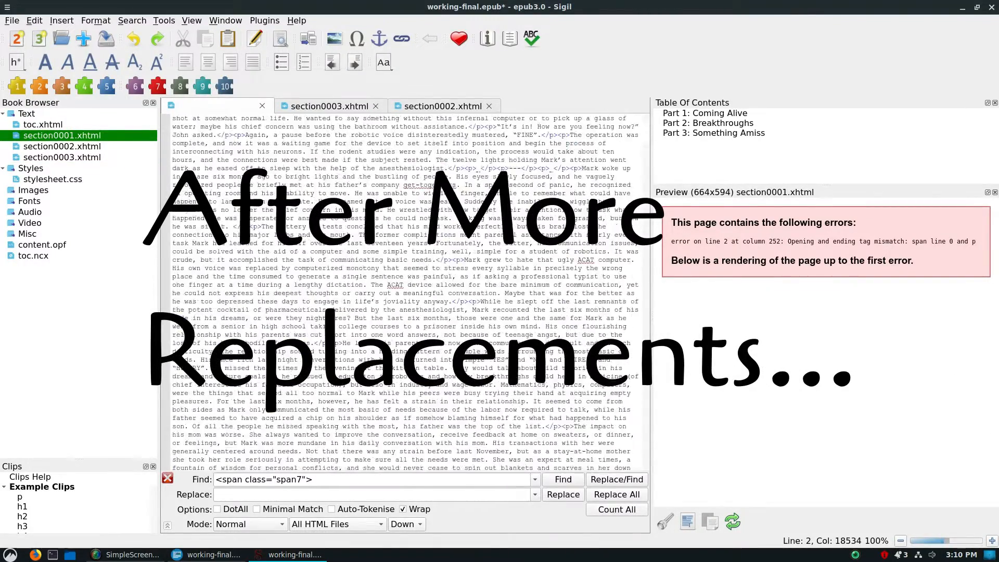
pyautogui.click(548, 137)
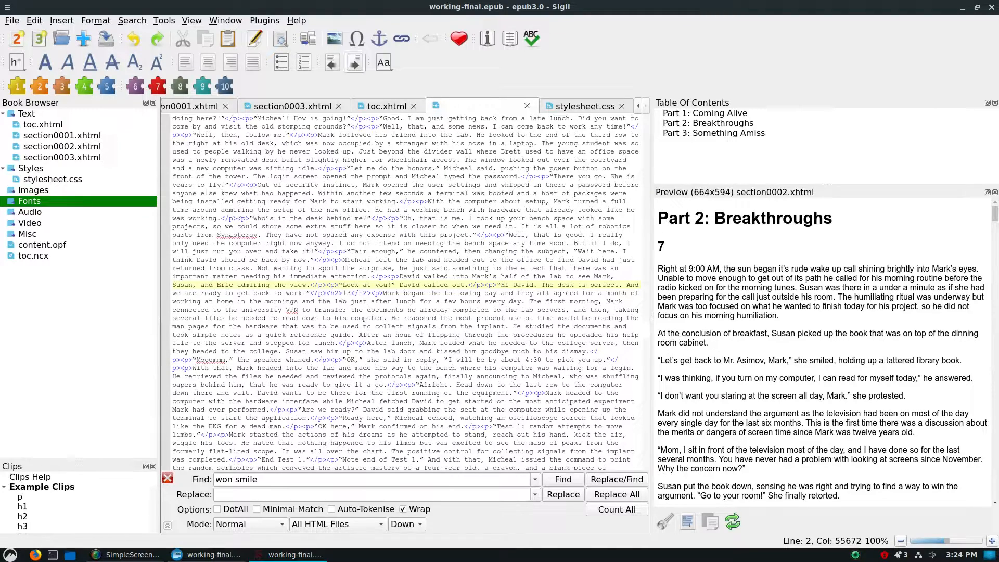
# Step: Add a cover to the book using the image synapt-placeholder.jpg from the Desktop folder
pyautogui.click(164, 21)
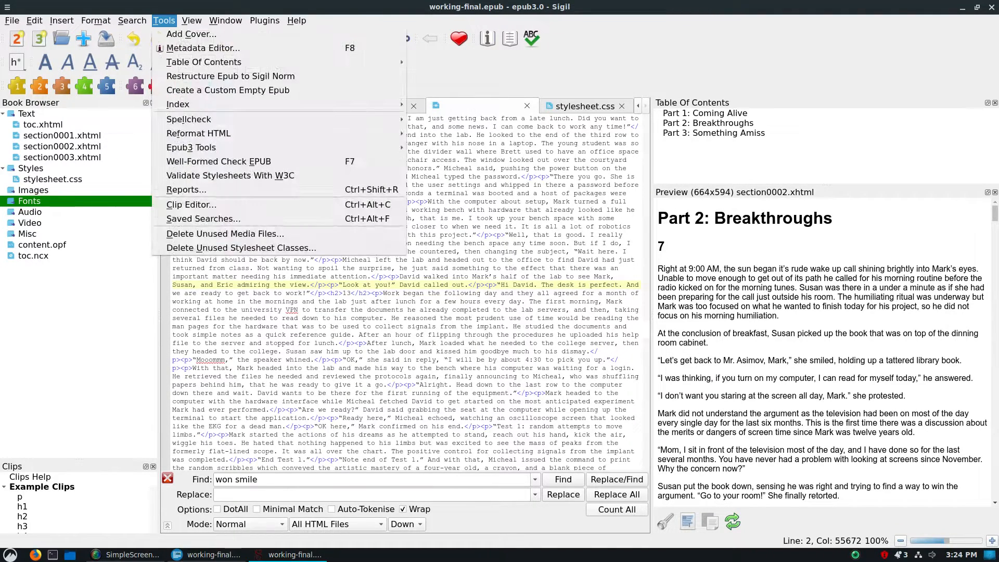
pyautogui.click(191, 34)
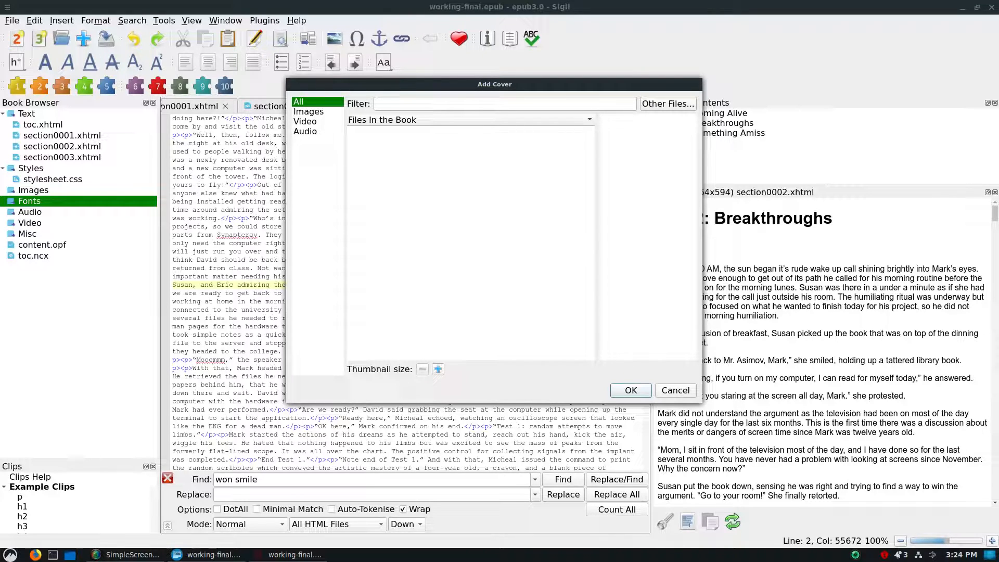
pyautogui.click(668, 104)
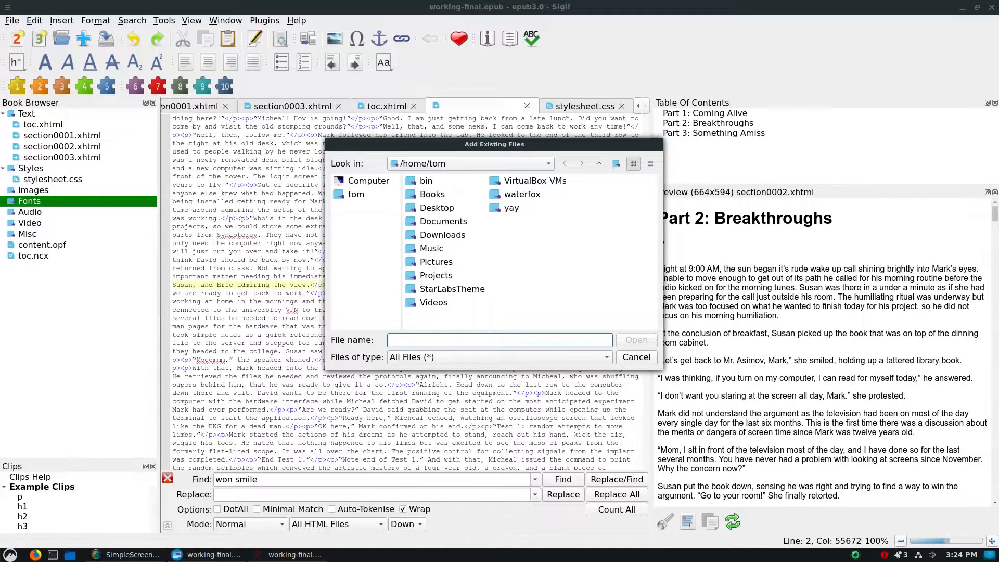
pyautogui.doubleClick(437, 208)
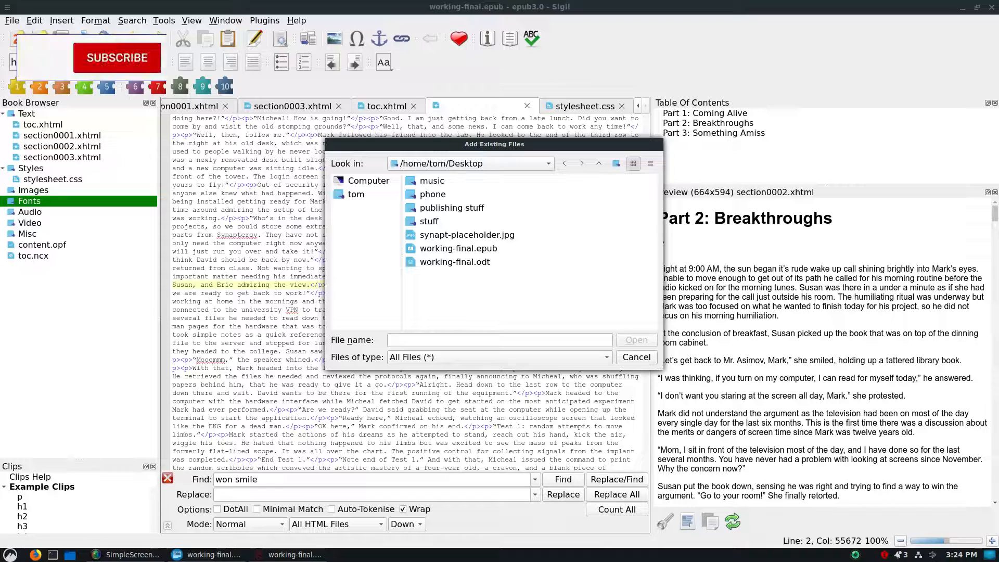
pyautogui.click(467, 235)
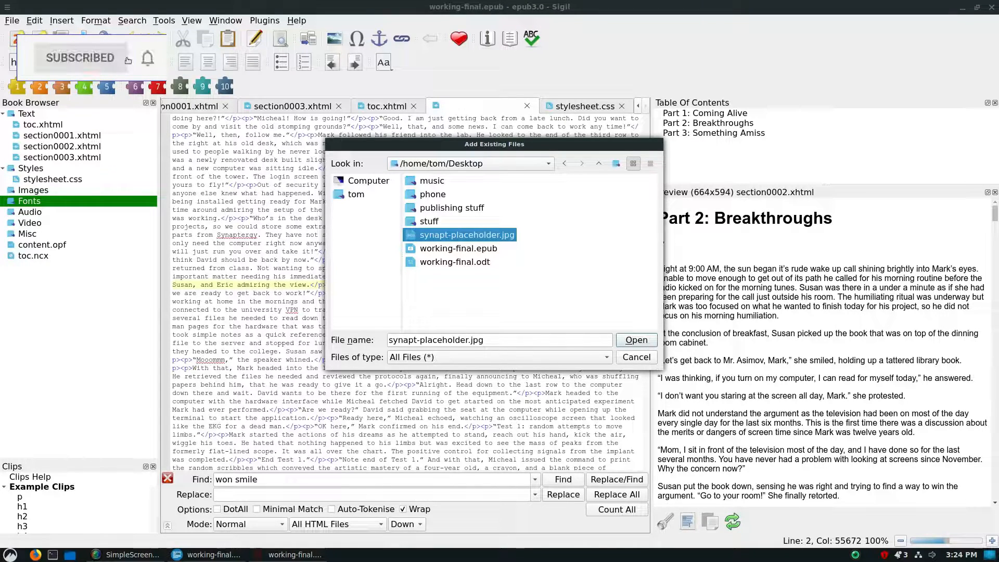
pyautogui.press('Return')
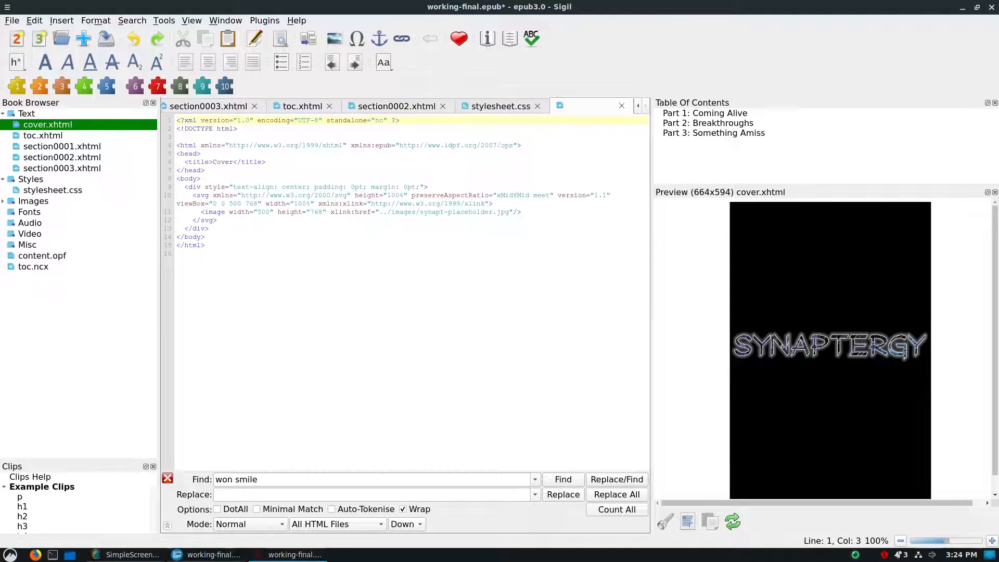
# Step: Review the book's metadata entries, including the property of the meta entry, and accept them
pyautogui.click(191, 21)
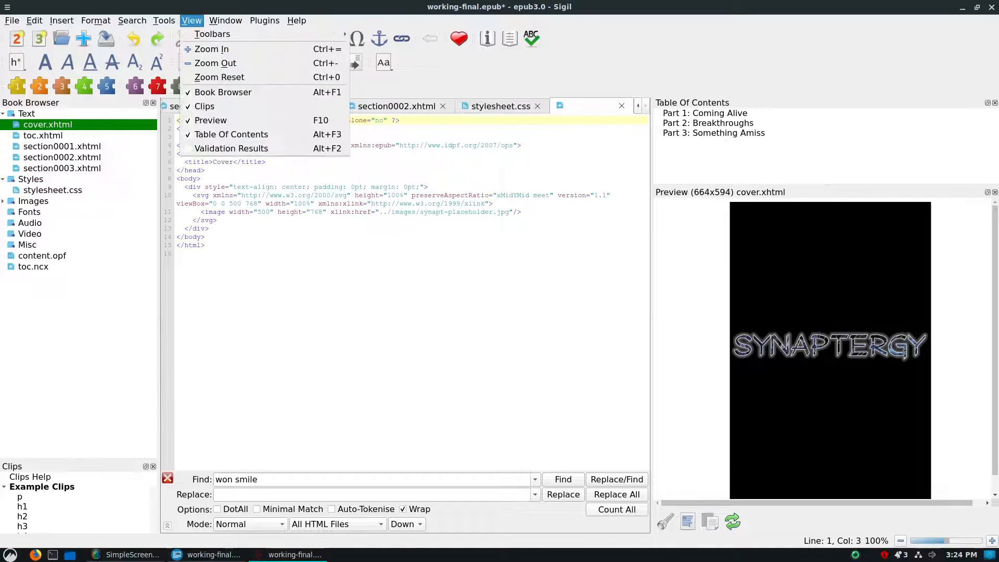
pyautogui.moveTo(165, 21)
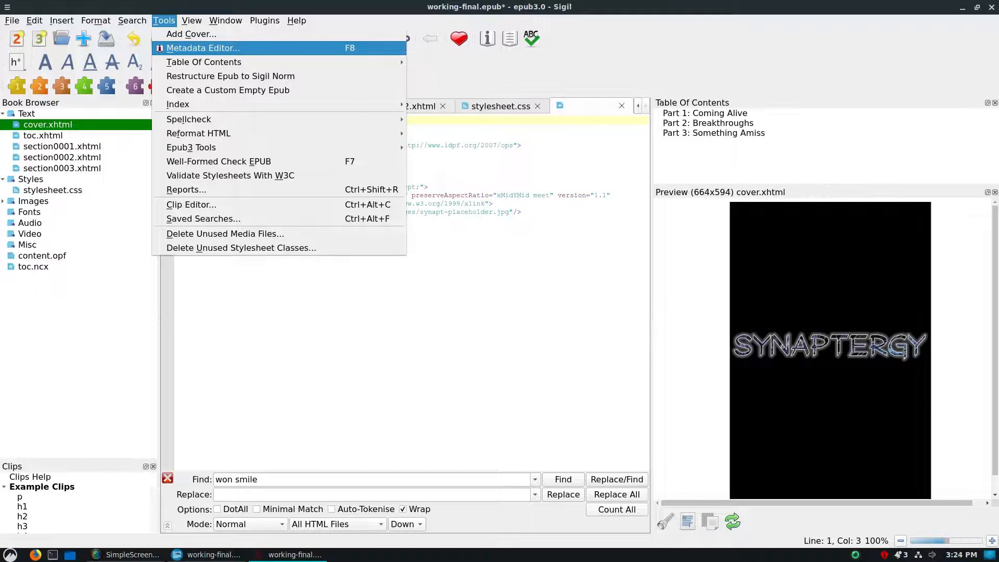
pyautogui.press('Return')
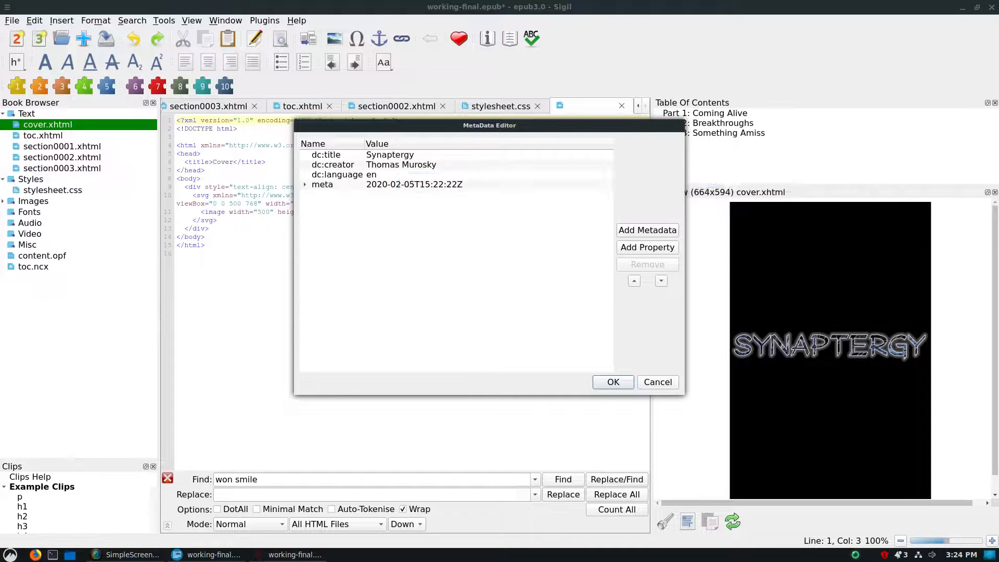
pyautogui.click(305, 185)
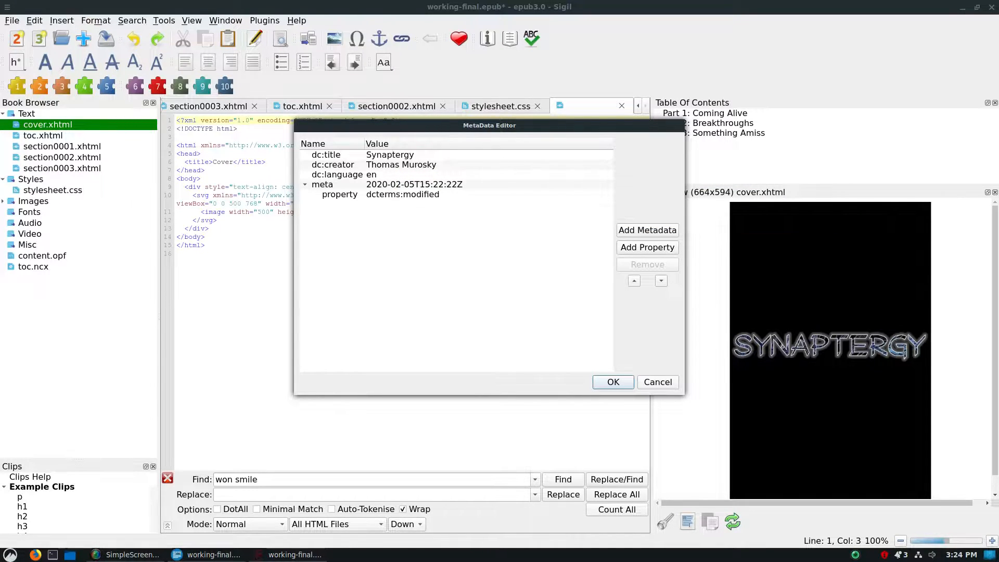
pyautogui.click(613, 382)
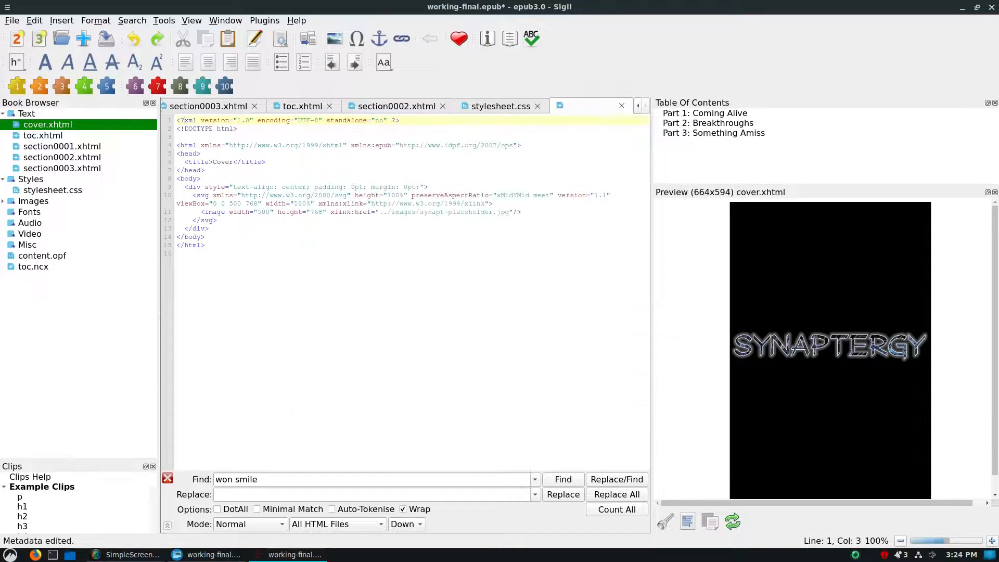
# Step: Start generating the table of contents and exclude all "---" headings under Part 1: Coming Alive
pyautogui.click(164, 20)
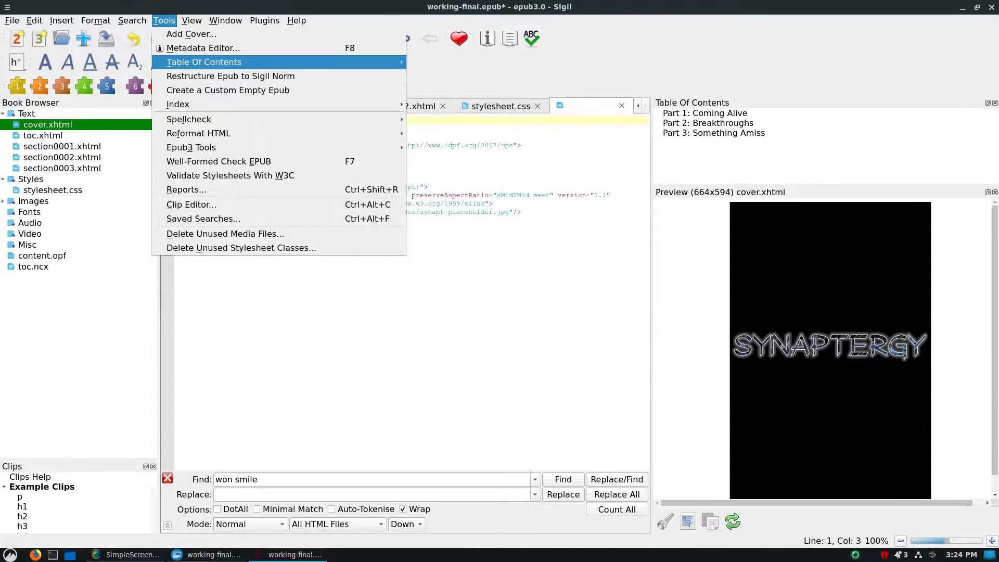
pyautogui.moveTo(204, 63)
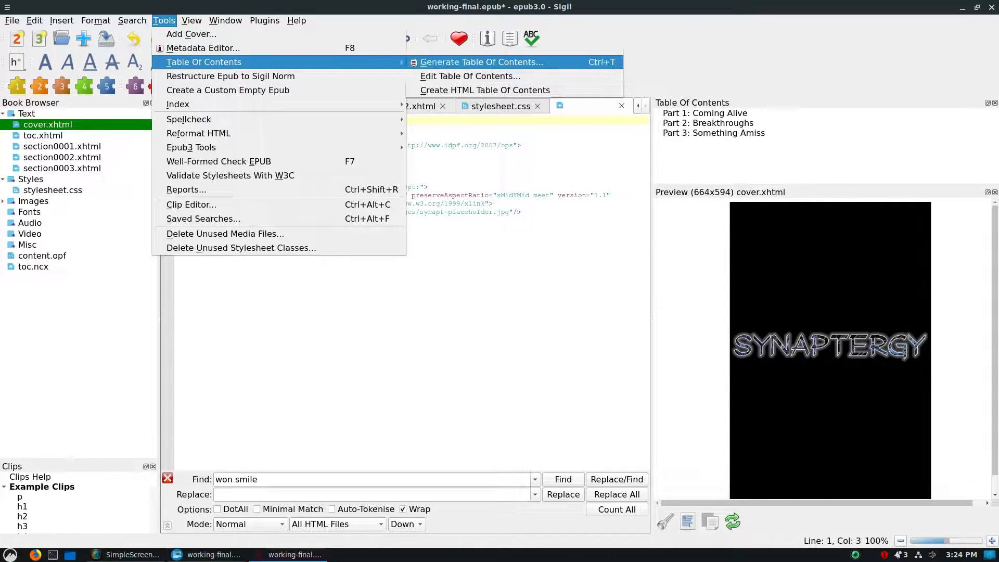
pyautogui.click(481, 62)
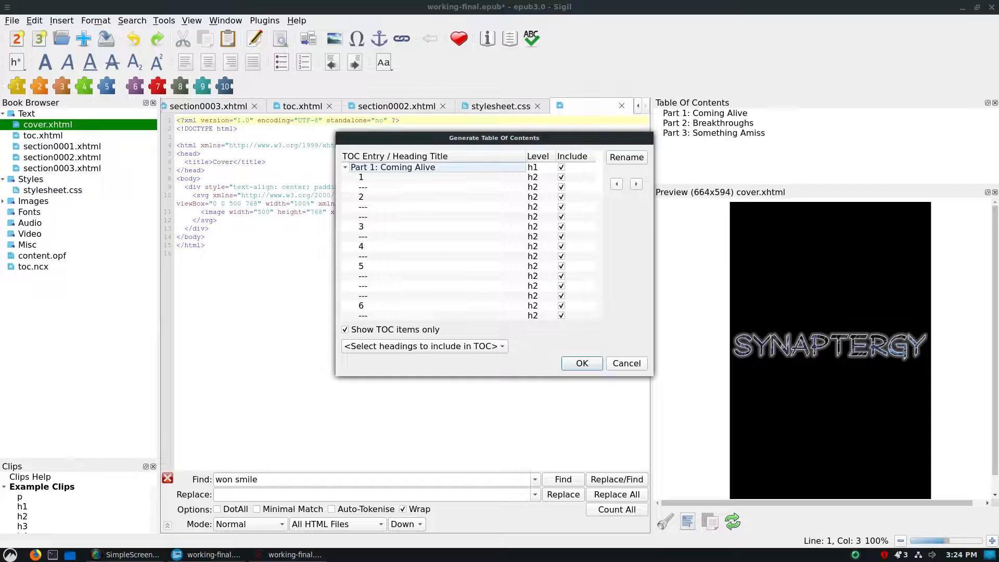
pyautogui.click(562, 188)
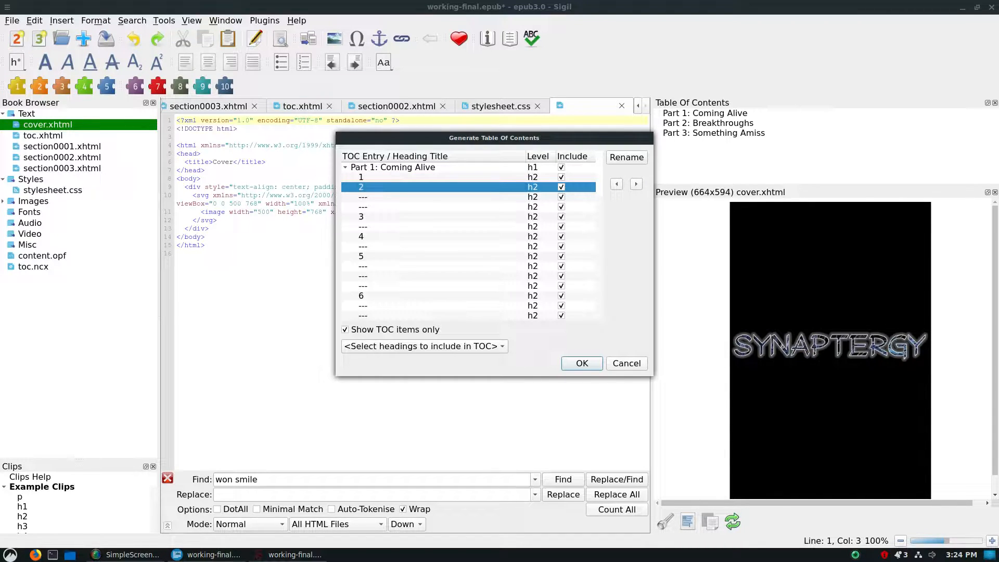
pyautogui.click(562, 197)
pyautogui.click(561, 197)
pyautogui.click(562, 206)
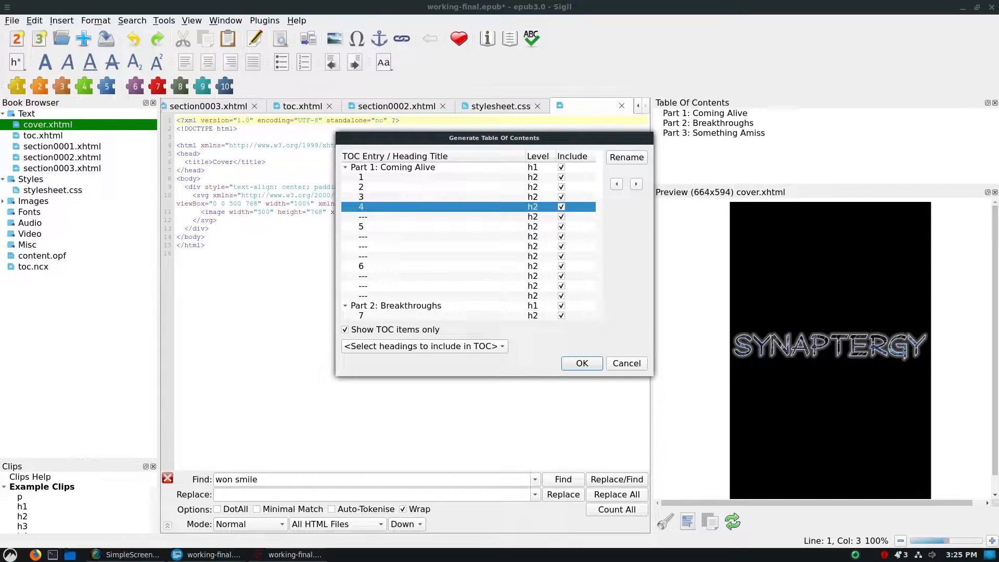
pyautogui.click(562, 217)
pyautogui.click(562, 226)
pyautogui.click(561, 227)
pyautogui.click(562, 227)
pyautogui.click(561, 237)
pyautogui.click(561, 236)
pyautogui.click(561, 236)
# Step: Exclude the remaining "---" headings under Part 1: Coming Alive and all those under Part 2: Breakthroughs from the table of contents
pyautogui.click(562, 256)
pyautogui.click(562, 257)
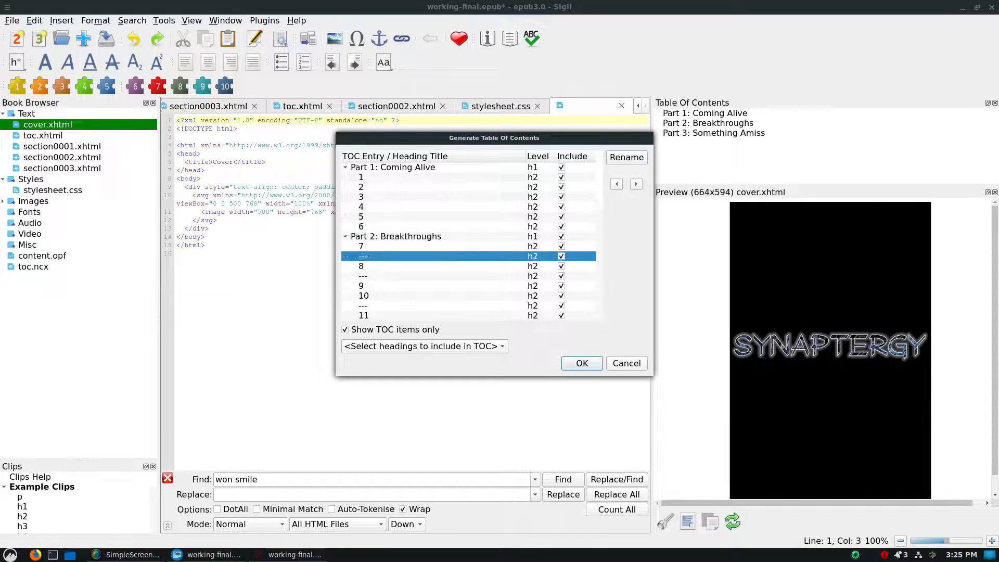
pyautogui.click(562, 266)
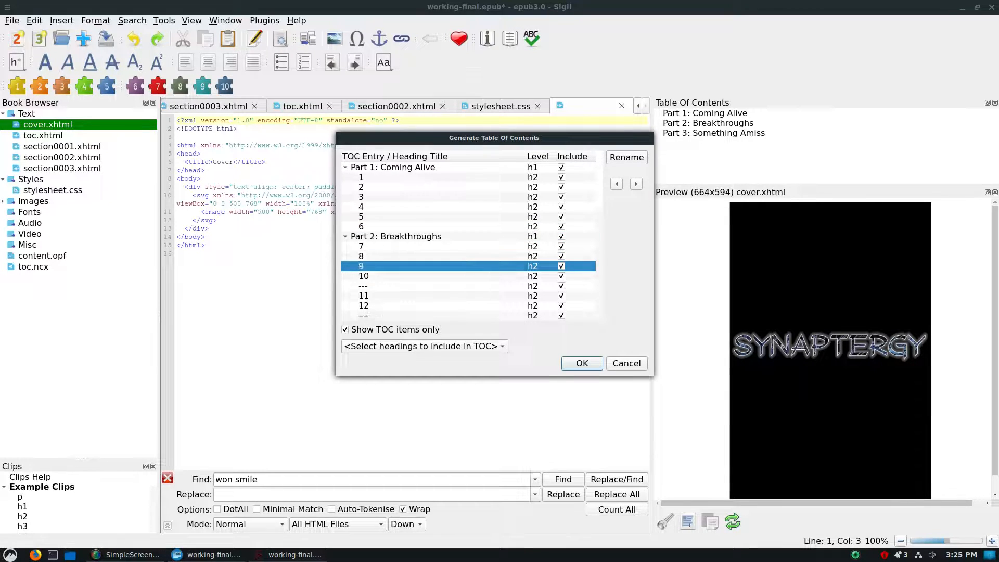
pyautogui.click(562, 286)
pyautogui.click(561, 305)
pyautogui.scroll(-2, 561, 306)
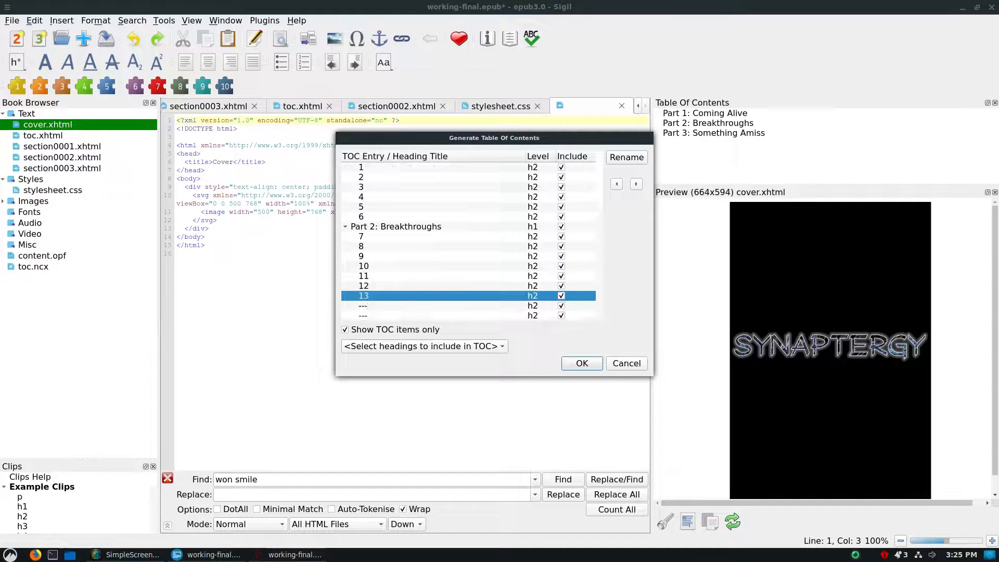
pyautogui.click(562, 276)
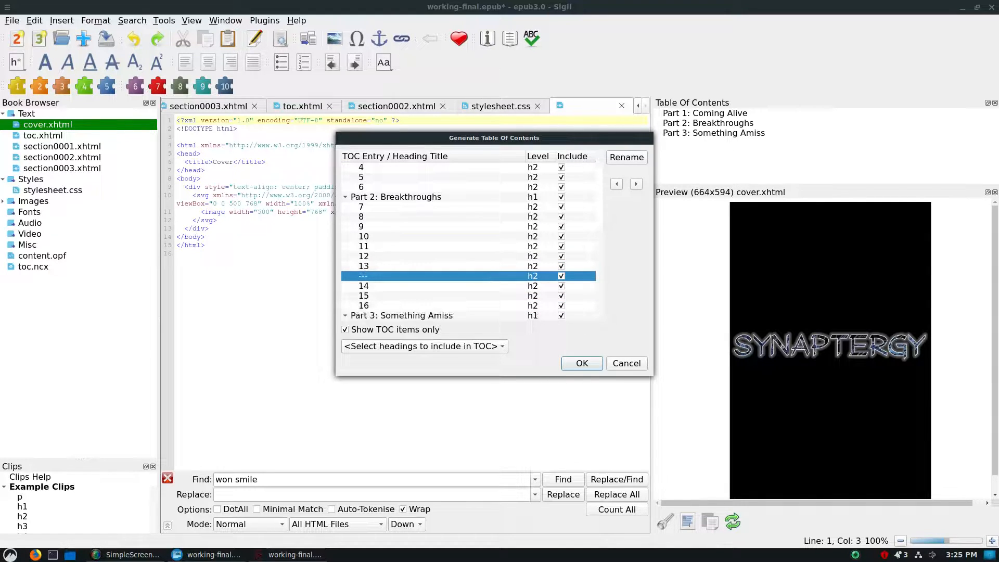
pyautogui.click(562, 275)
# Step: Exclude all "---" headings under Part 3: Something Amiss and generate the table of contents
pyautogui.scroll(-3, 562, 276)
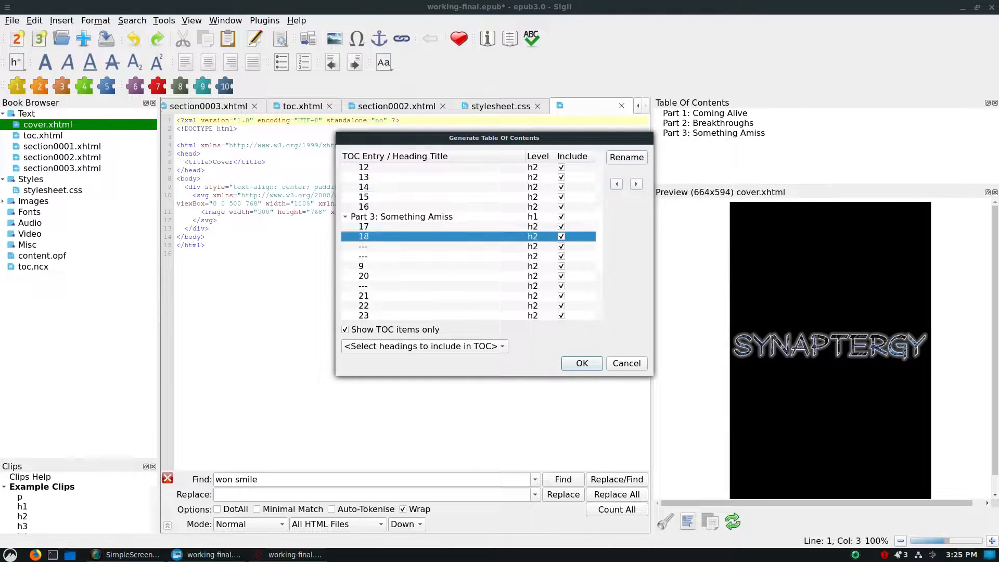
pyautogui.click(562, 246)
pyautogui.click(561, 246)
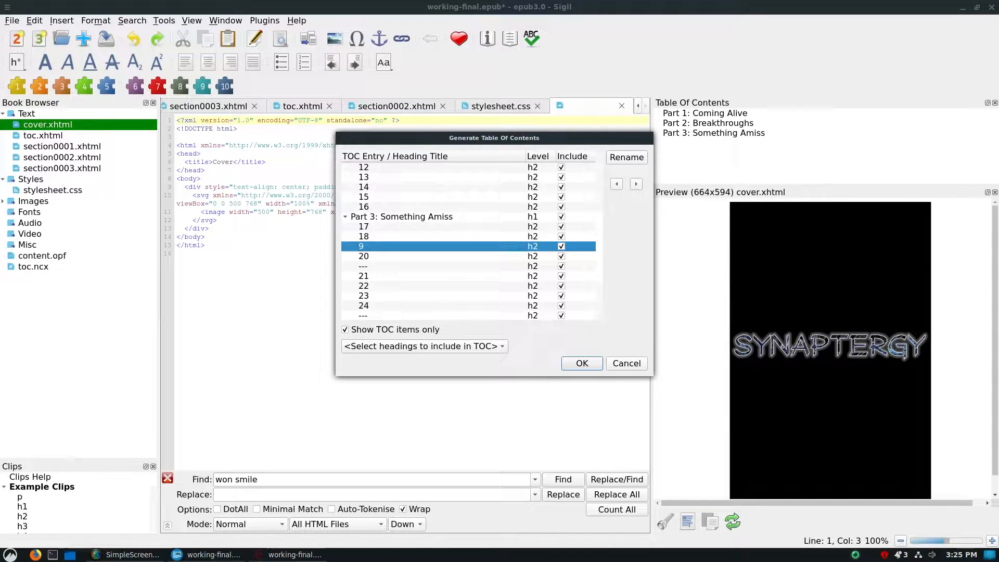
pyautogui.click(562, 266)
pyautogui.click(561, 306)
pyautogui.scroll(-2, 562, 305)
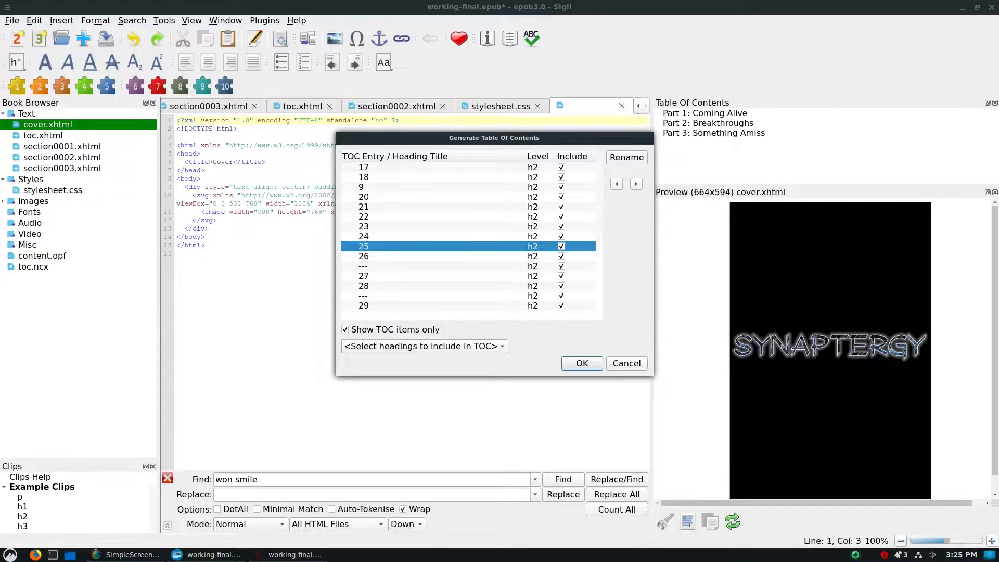
pyautogui.click(562, 266)
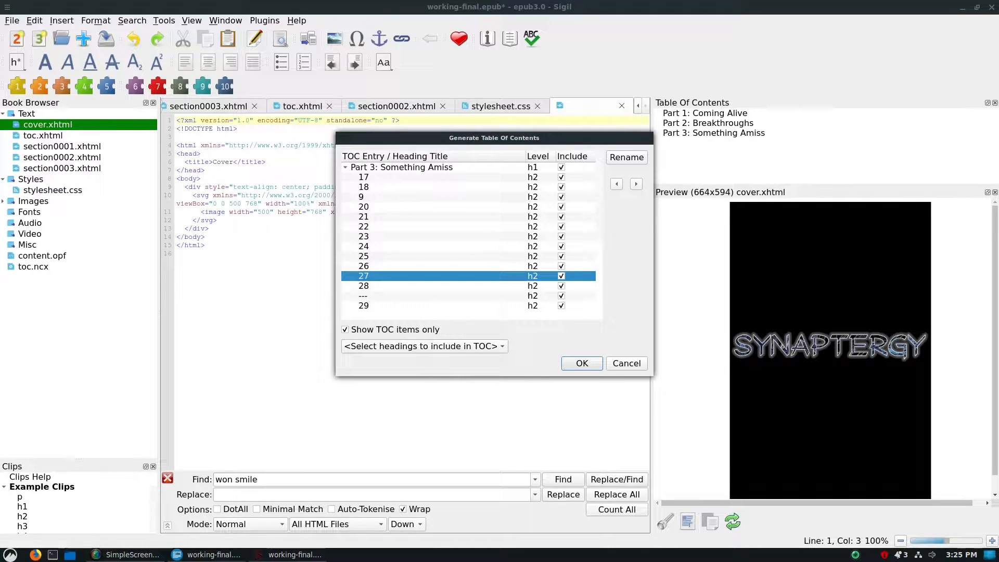
pyautogui.click(561, 296)
pyautogui.click(582, 363)
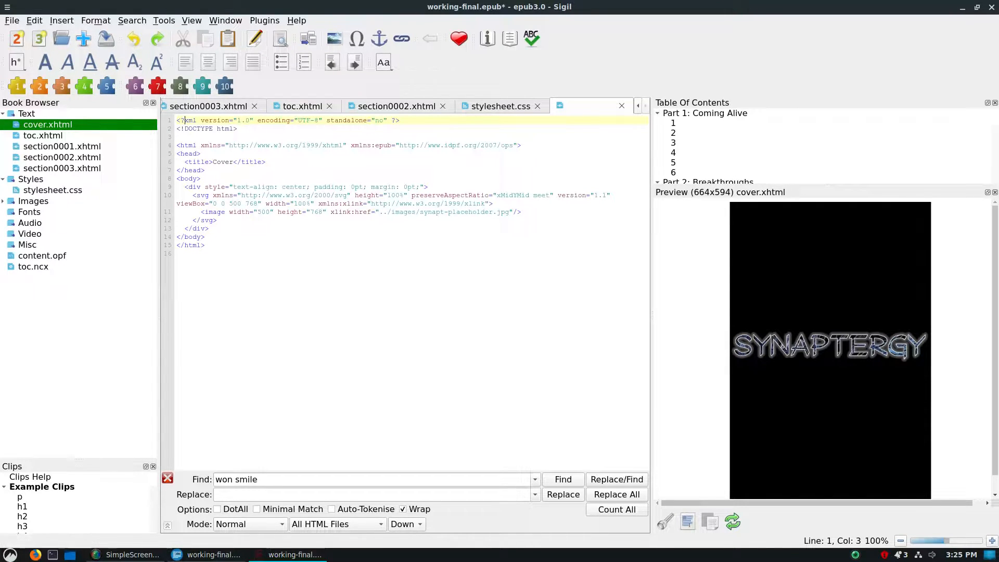
# Step: Update the EPUB3 manifest properties and generate the NCX/Guide for epub2 e-readers
pyautogui.hotkey('alt', 't')
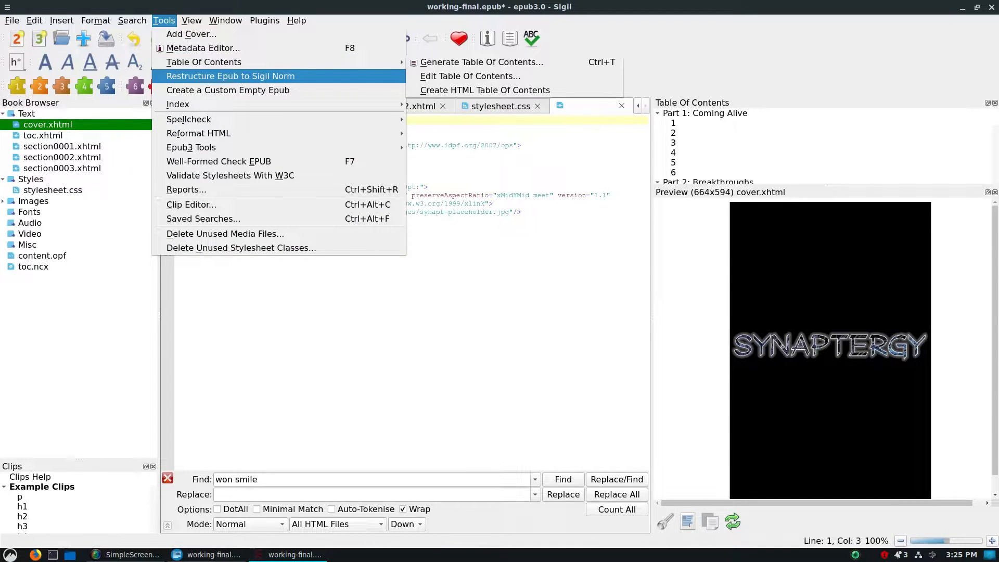
pyautogui.moveTo(208, 105)
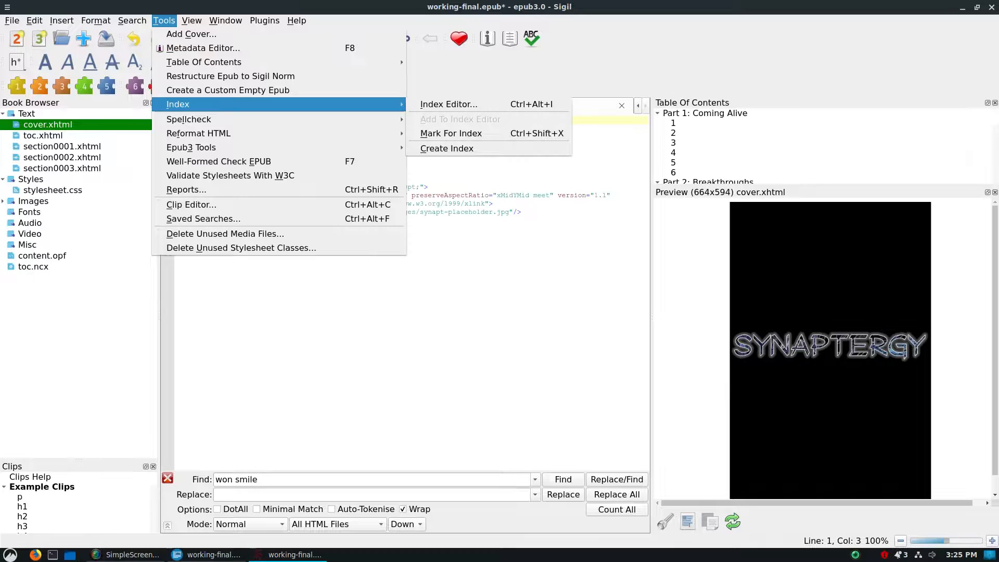
pyautogui.moveTo(208, 148)
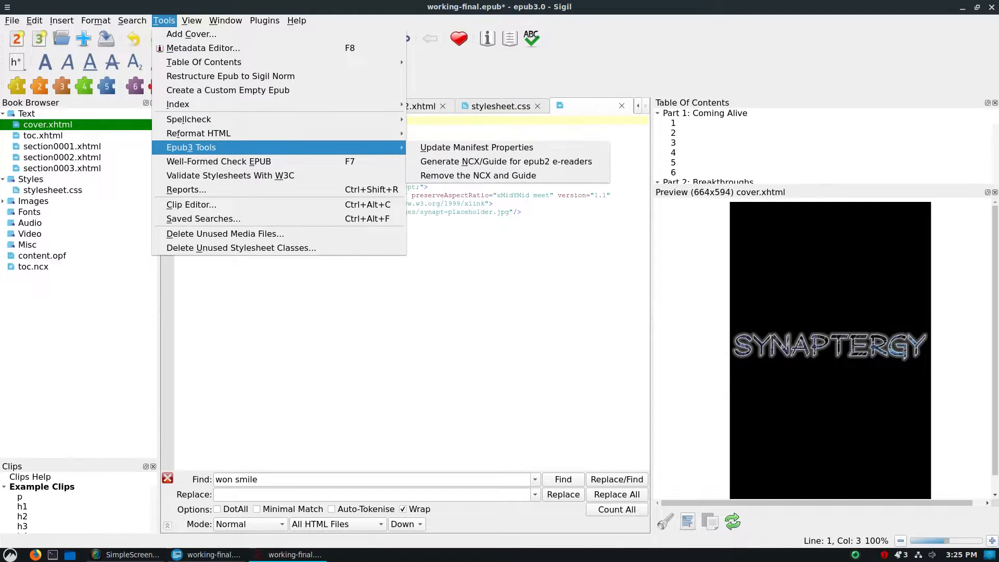
pyautogui.press('Return')
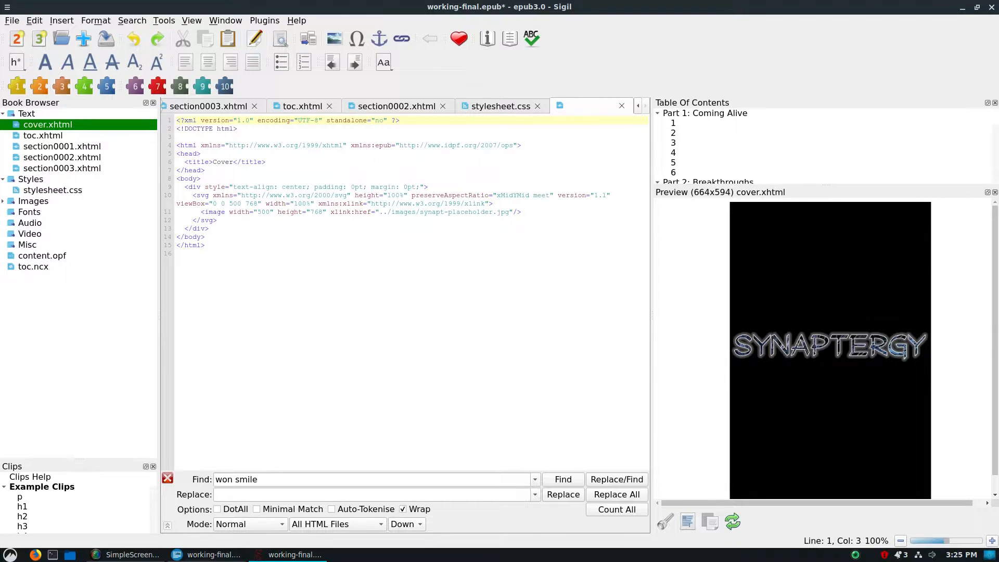
pyautogui.hotkey('alt', 't')
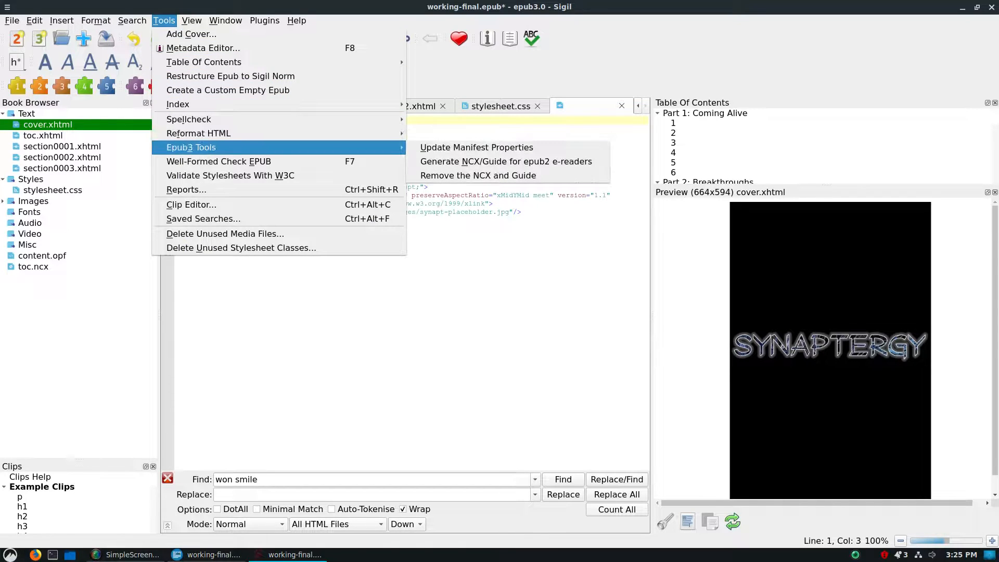
pyautogui.press('Right')
pyautogui.press('Down')
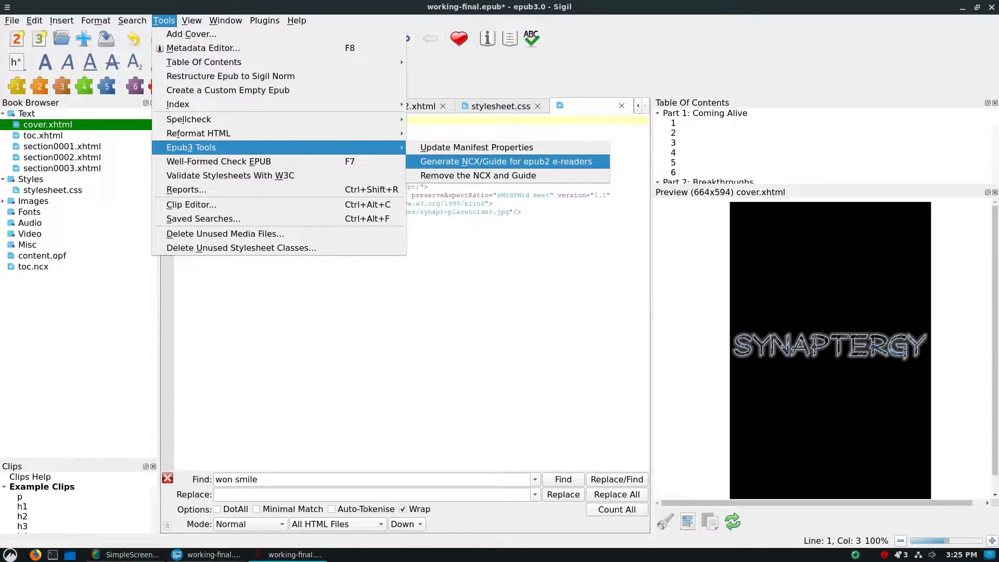
pyautogui.press('Return')
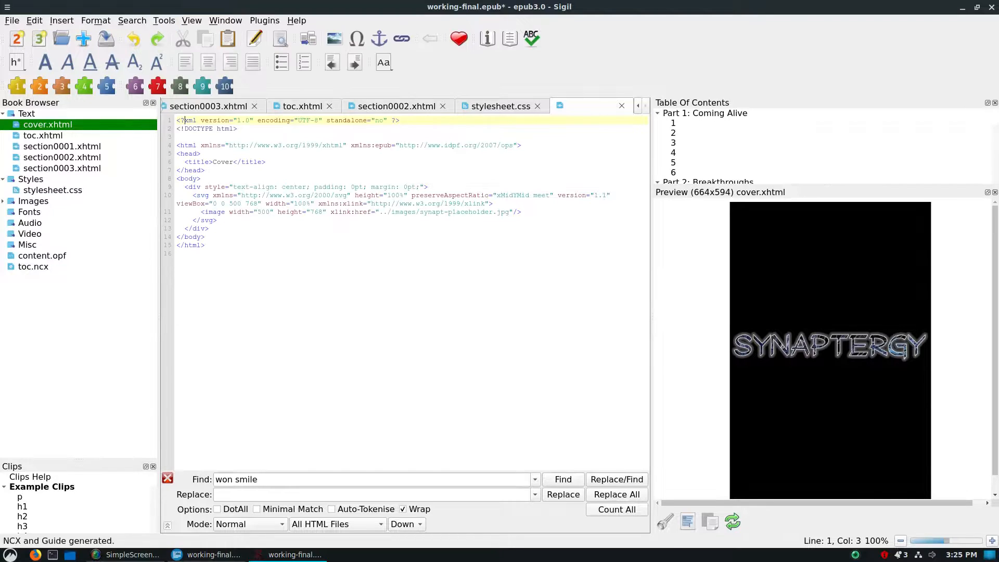
pyautogui.hotkey('alt', 't')
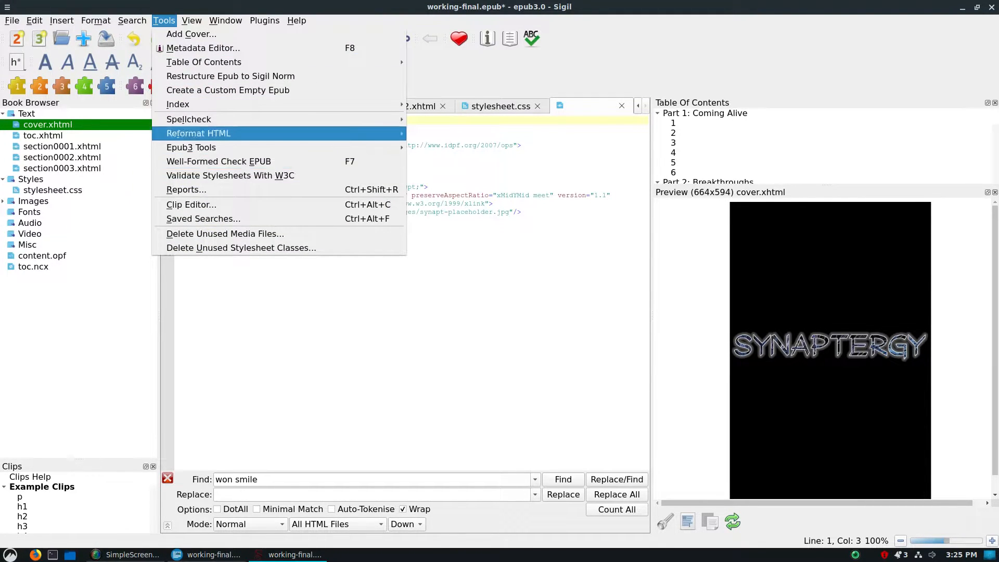
pyautogui.moveTo(279, 148)
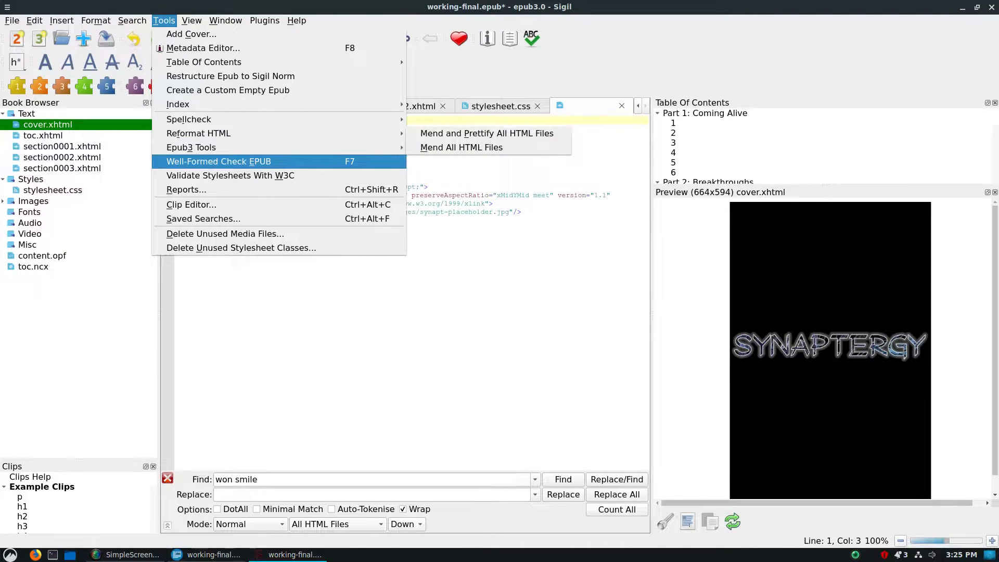
pyautogui.press('Escape')
# Step: Save the changes to working-final.epub
pyautogui.hotkey('alt', 'f')
pyautogui.press('Down')
pyautogui.press('Down')
pyautogui.press('Down')
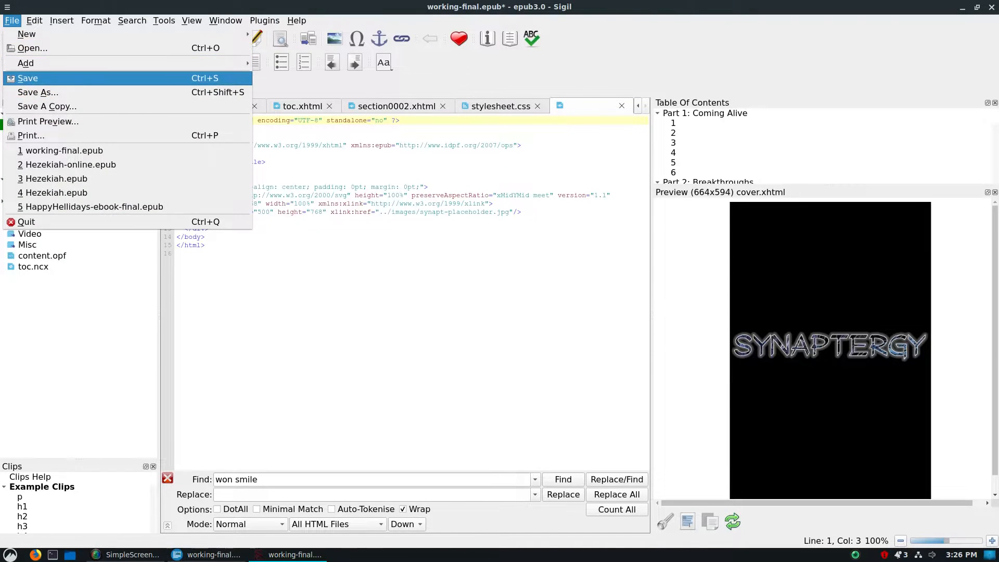
pyautogui.press('Return')
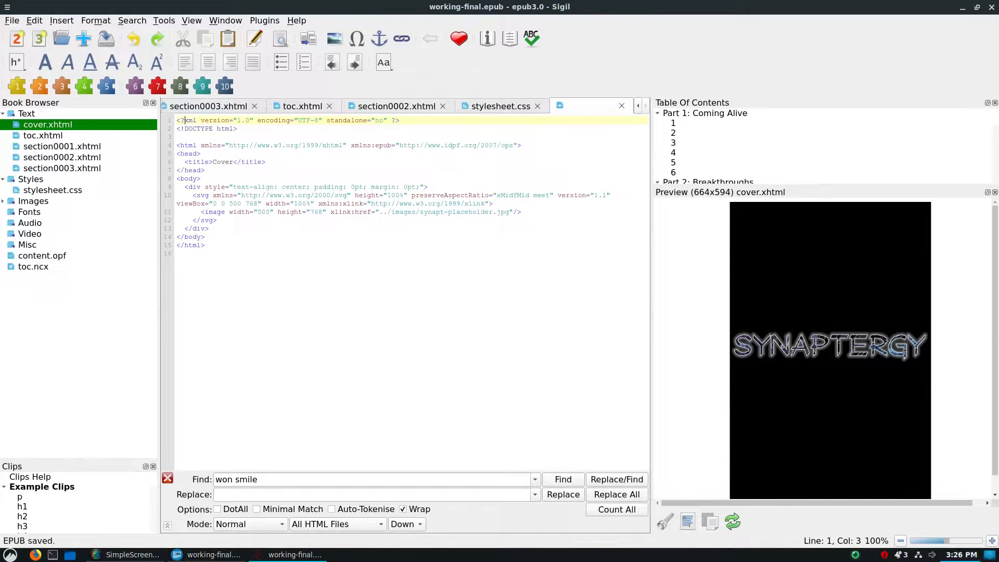
# Step: Switch to the desktop, open working-final.epub in Bookworm to check it, and close the reader
pyautogui.click(990, 555)
pyautogui.click(521, 365)
pyautogui.click(60, 205)
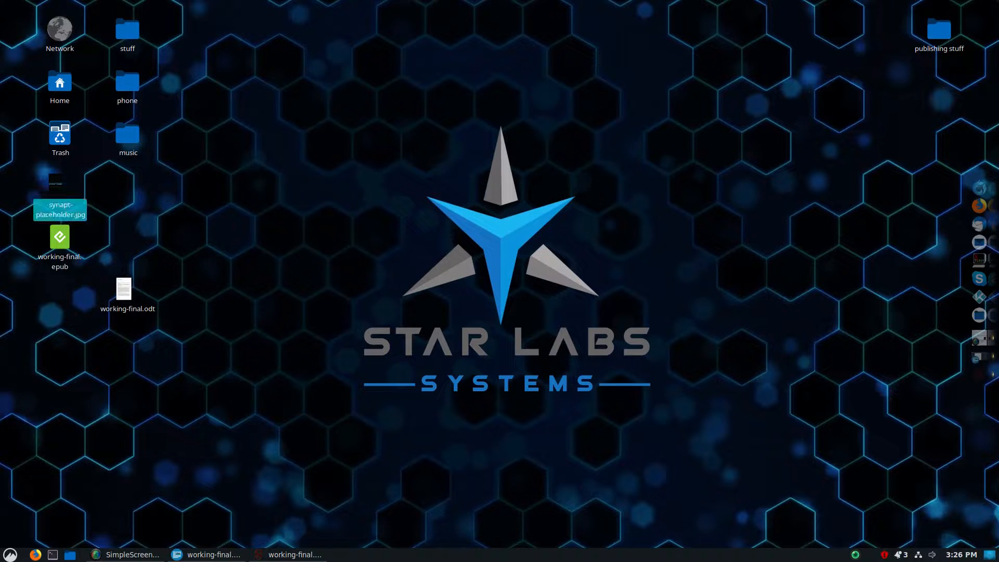
pyautogui.click(219, 250)
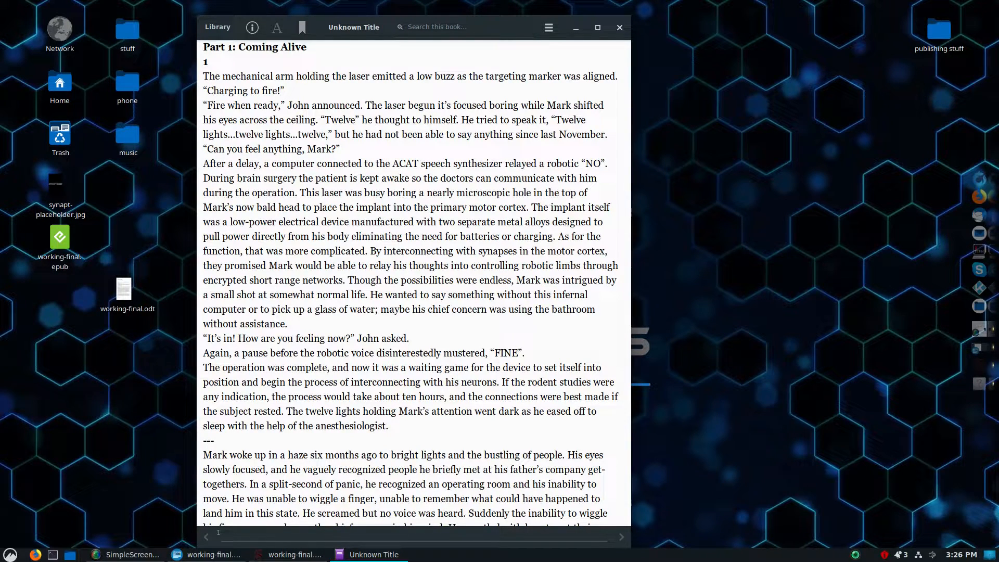
pyautogui.click(619, 27)
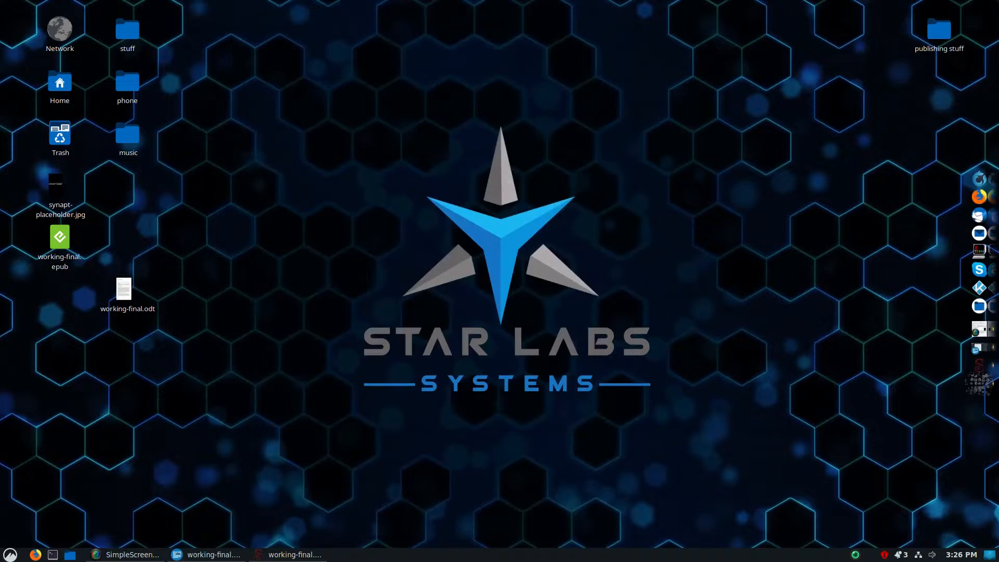
# Step: Open working-final.epub from the desktop in Okular and inspect the whole cover page at 150% zoom
pyautogui.rightClick(58, 238)
pyautogui.moveTo(99, 262)
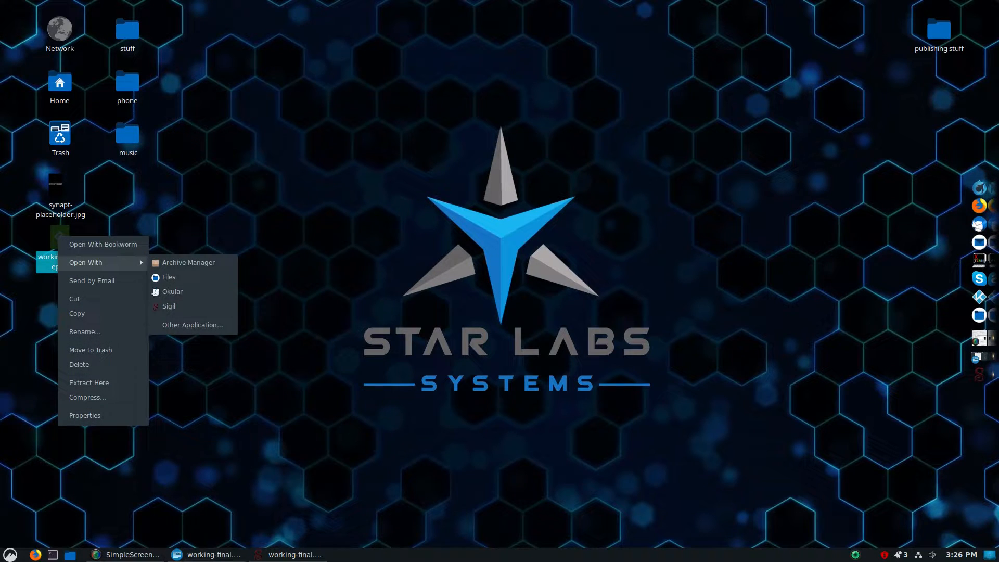
pyautogui.click(173, 291)
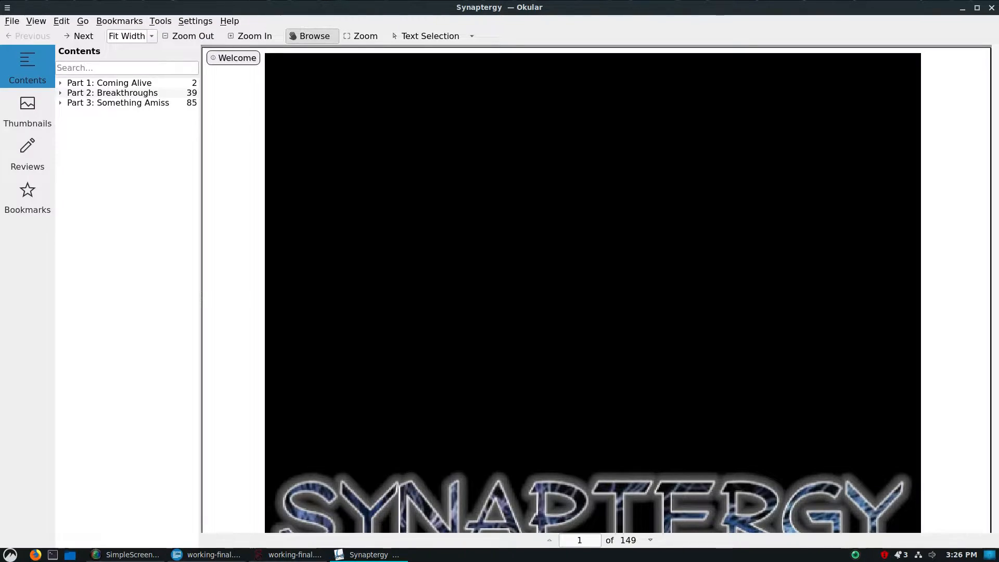
pyautogui.hotkey('ctrl', '-')
pyautogui.hotkey('ctrl', '-')
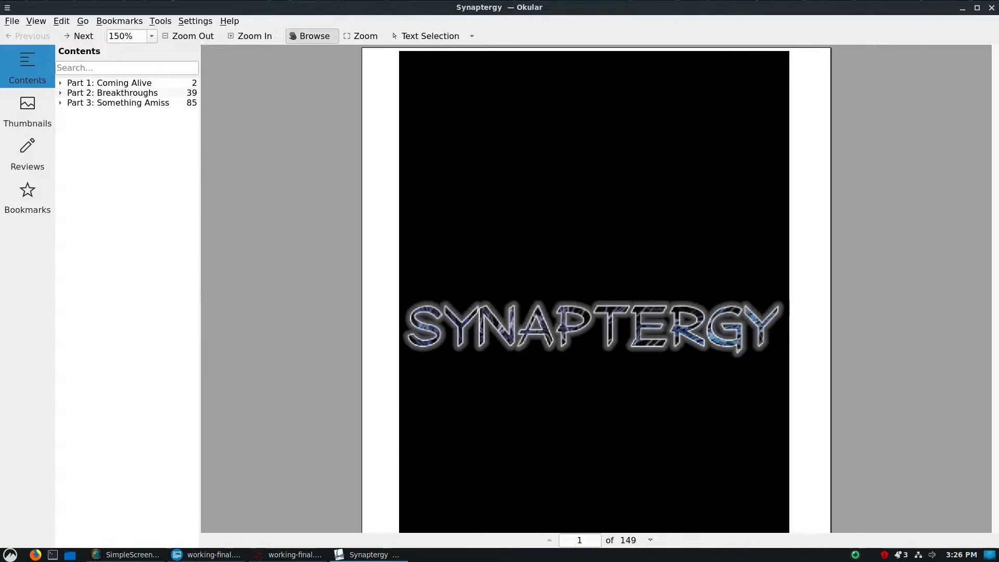
pyautogui.scroll(-3, 594, 289)
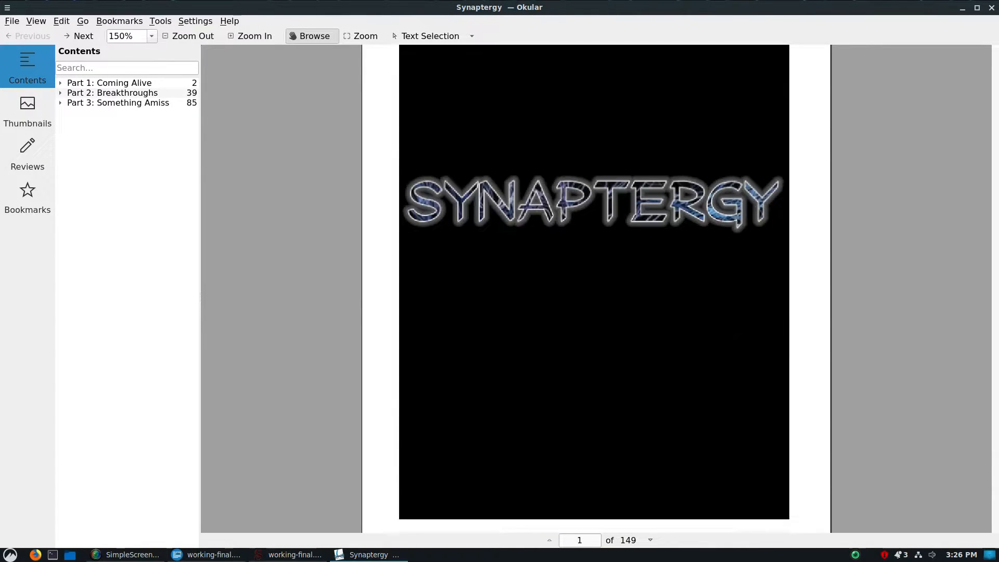
pyautogui.scroll(3, 594, 289)
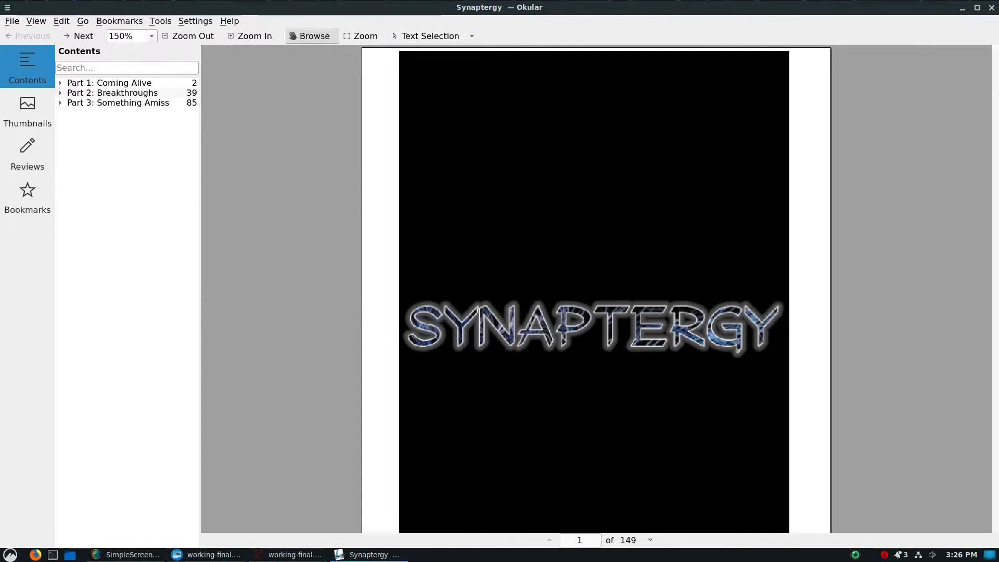
# Step: Review the Table of Contents page after the cover, from Part 1 through the Landmarks section
pyautogui.scroll(-3, 594, 289)
pyautogui.scroll(-10, 594, 289)
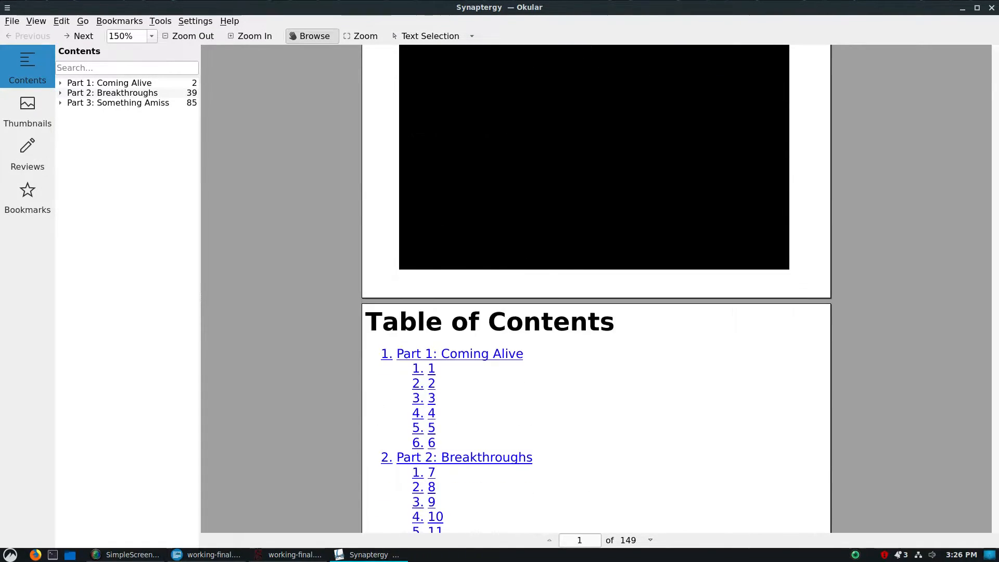
pyautogui.scroll(3, 594, 289)
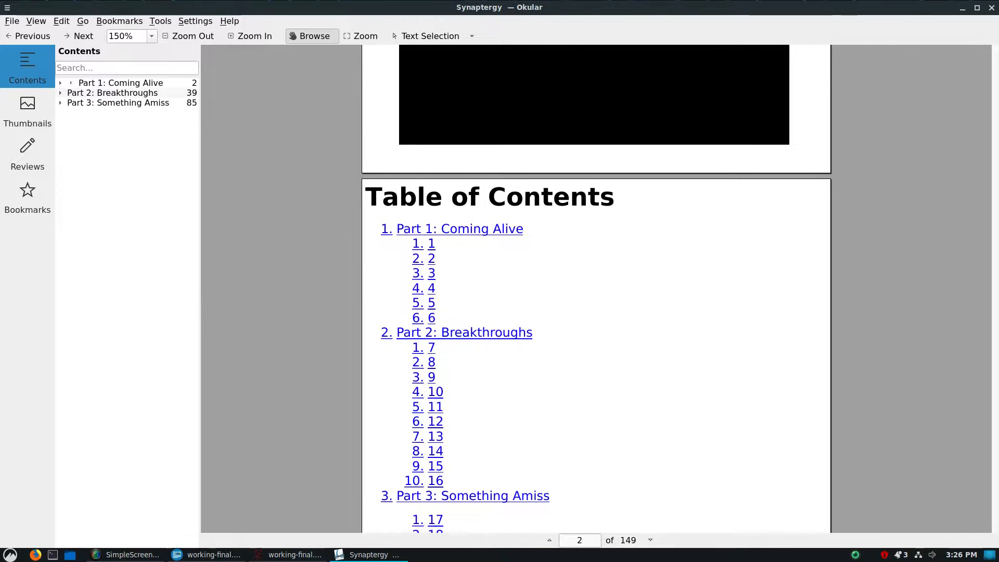
pyautogui.scroll(-6, 594, 289)
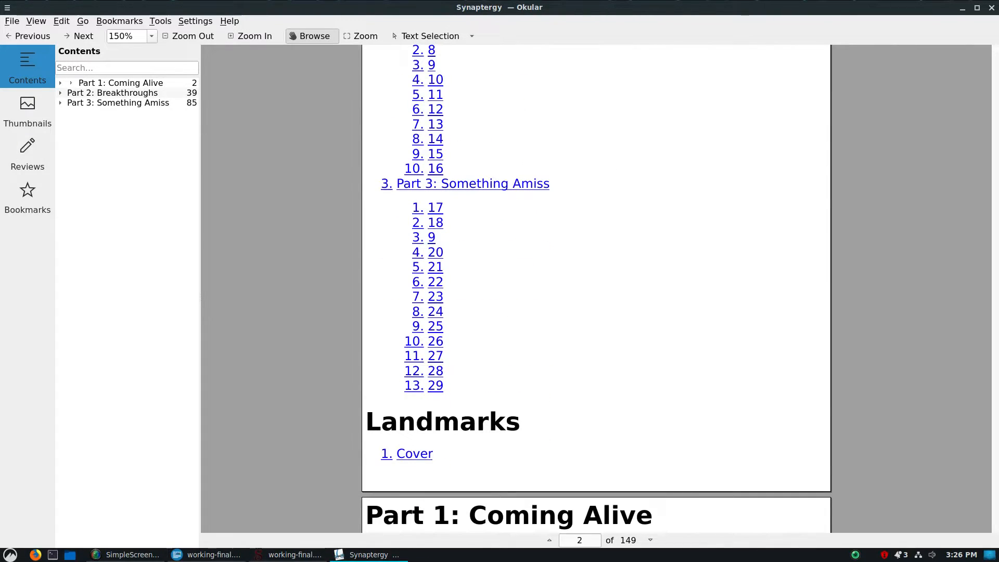
# Step: Follow the chapter 23 link under Part 3: Something Amiss and check the pages around that heading
pyautogui.click(436, 296)
pyautogui.scroll(-3, 436, 297)
pyautogui.scroll(-3, 593, 289)
pyautogui.scroll(9, 594, 289)
pyautogui.scroll(7, 594, 289)
pyautogui.scroll(-6, 594, 289)
pyautogui.scroll(-14, 594, 289)
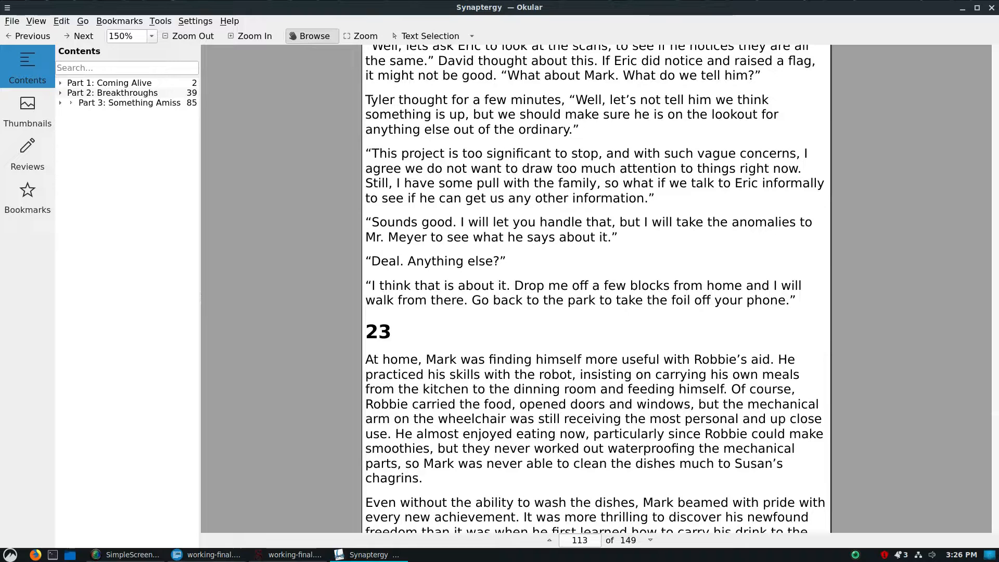
# Step: Expand Part 2: Breakthroughs in the contents outline, jump to chapter 7, and close Okular
pyautogui.click(61, 103)
pyautogui.click(60, 103)
pyautogui.click(60, 93)
pyautogui.click(80, 103)
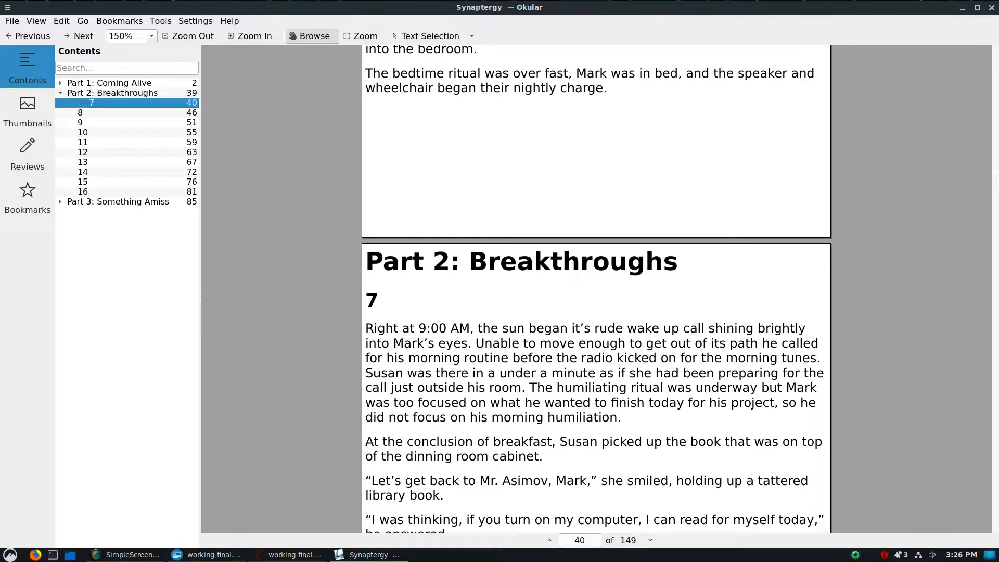
pyautogui.click(993, 7)
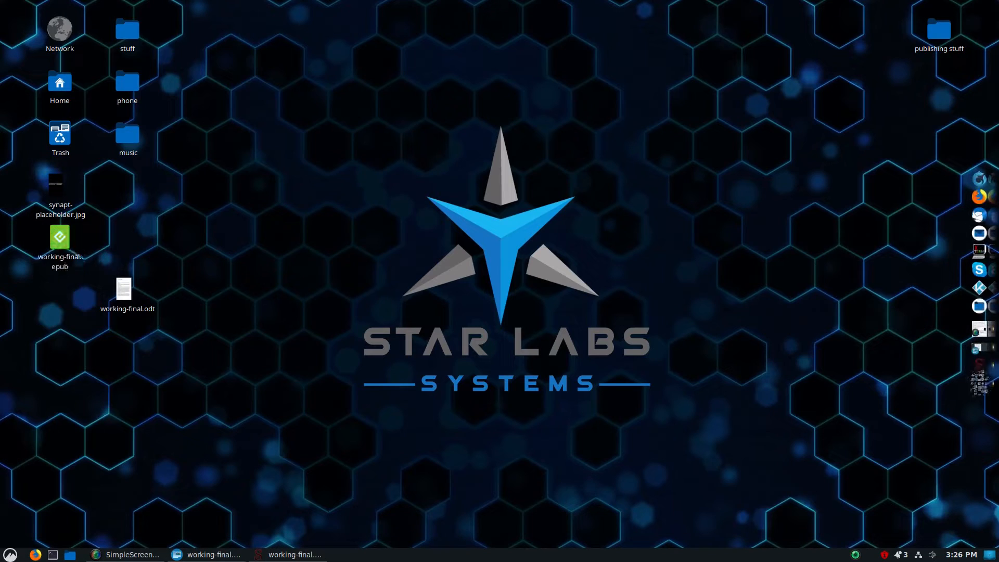
# Step: Open working-final.epub from the desktop in Bookworm and page past the cover to the Table of Contents
pyautogui.rightClick(61, 239)
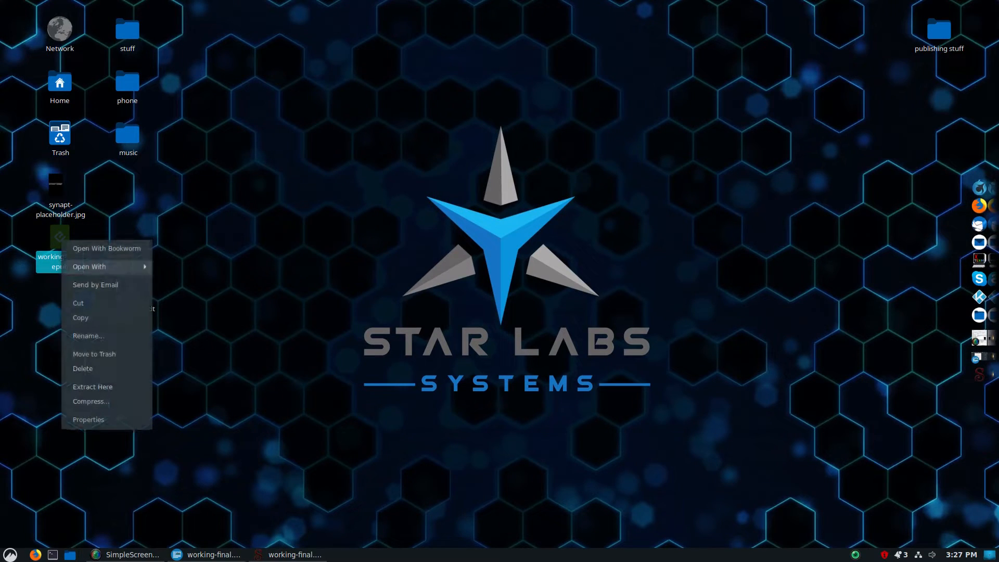
pyautogui.moveTo(109, 266)
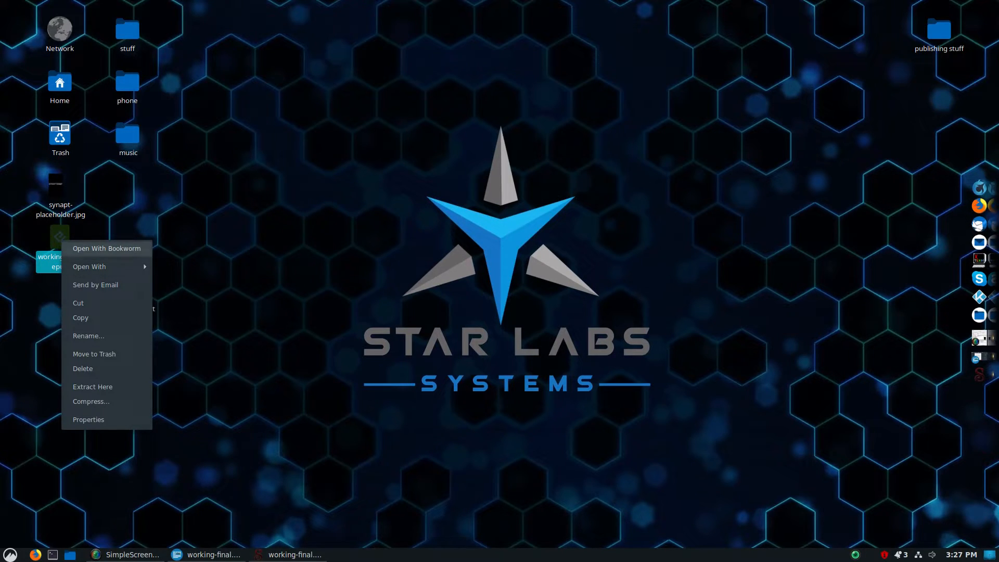
pyautogui.click(107, 248)
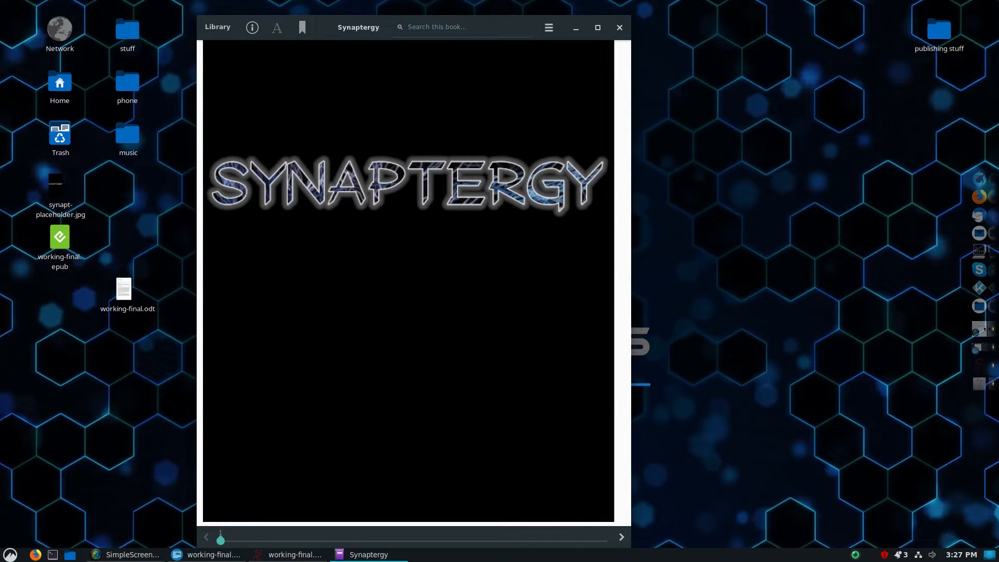
pyautogui.click(621, 537)
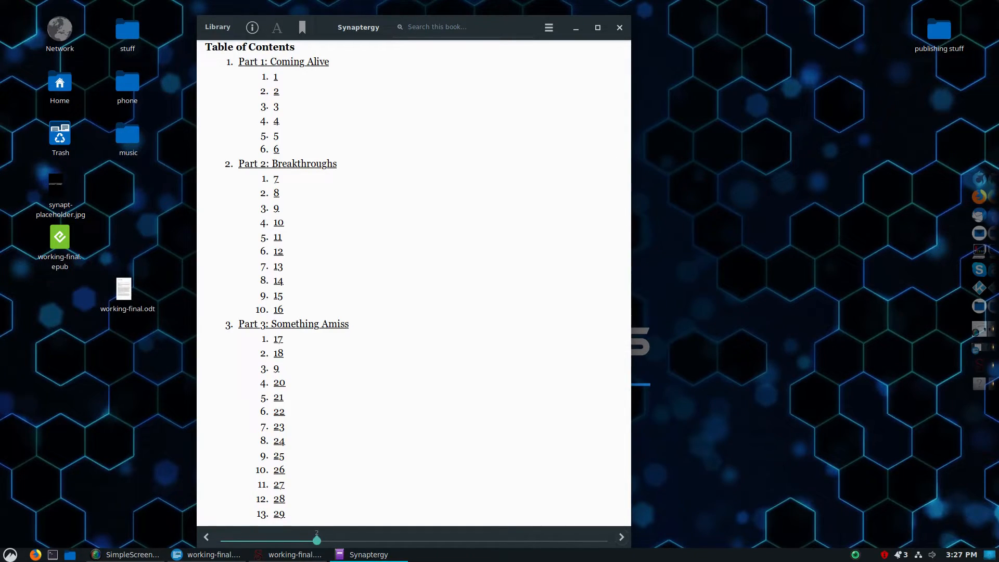
# Step: Follow the Part 3: Something Amiss link, check the text and chapter headings through chapter 18 and beyond, and close Bookworm
pyautogui.click(293, 324)
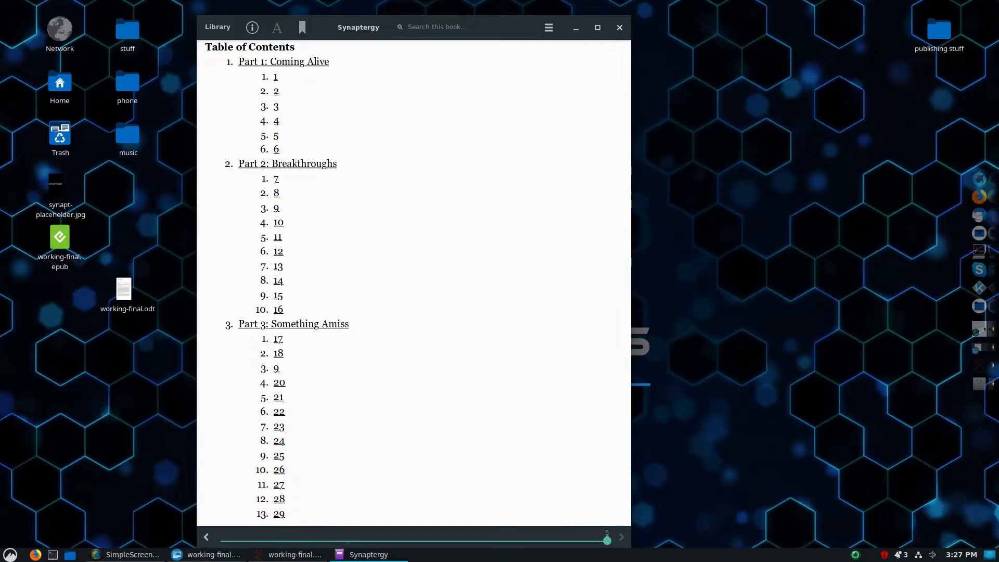
pyautogui.scroll(-8, 414, 283)
pyautogui.scroll(-13, 414, 282)
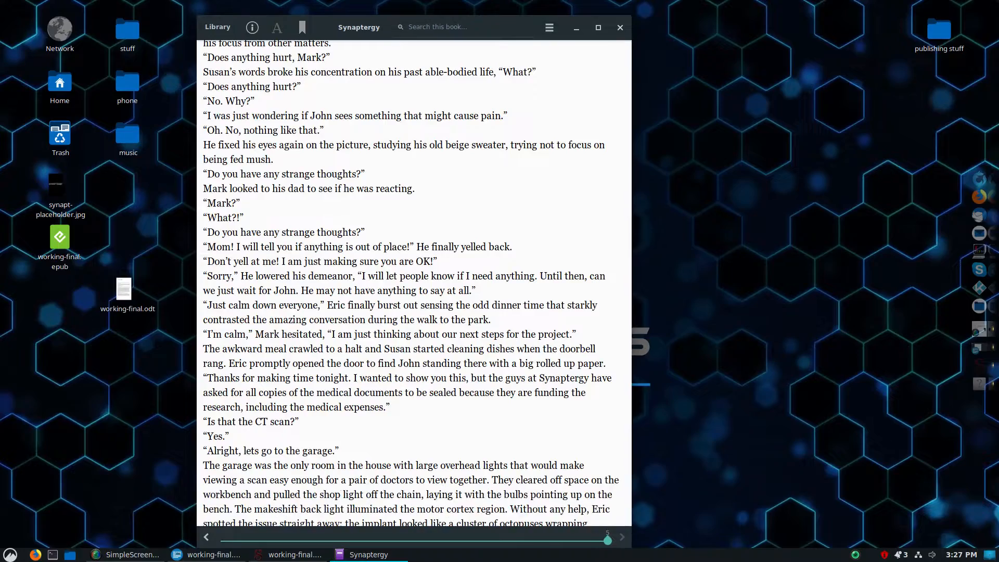
pyautogui.scroll(-11, 435, 283)
pyautogui.scroll(-6, 436, 283)
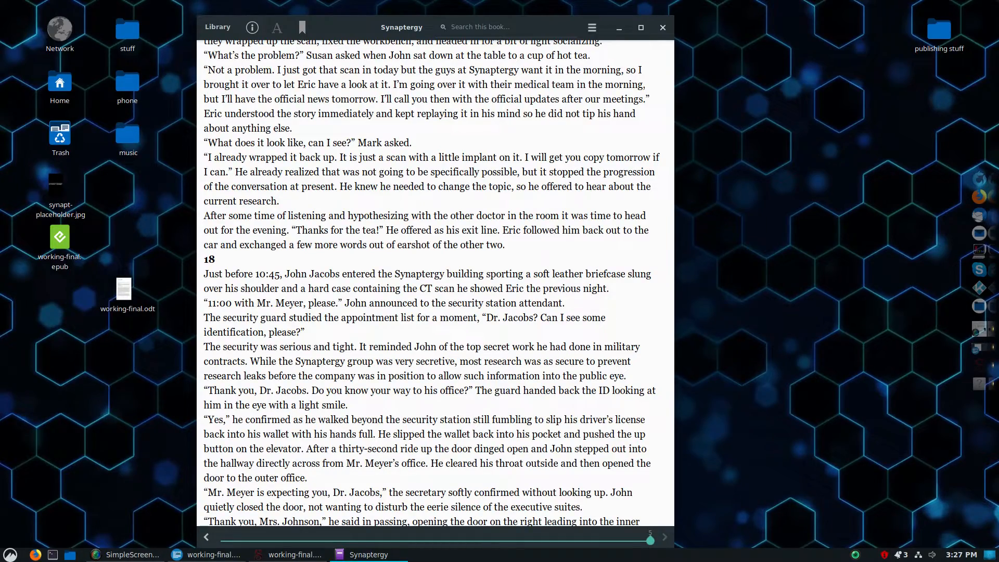
pyautogui.scroll(-11, 435, 283)
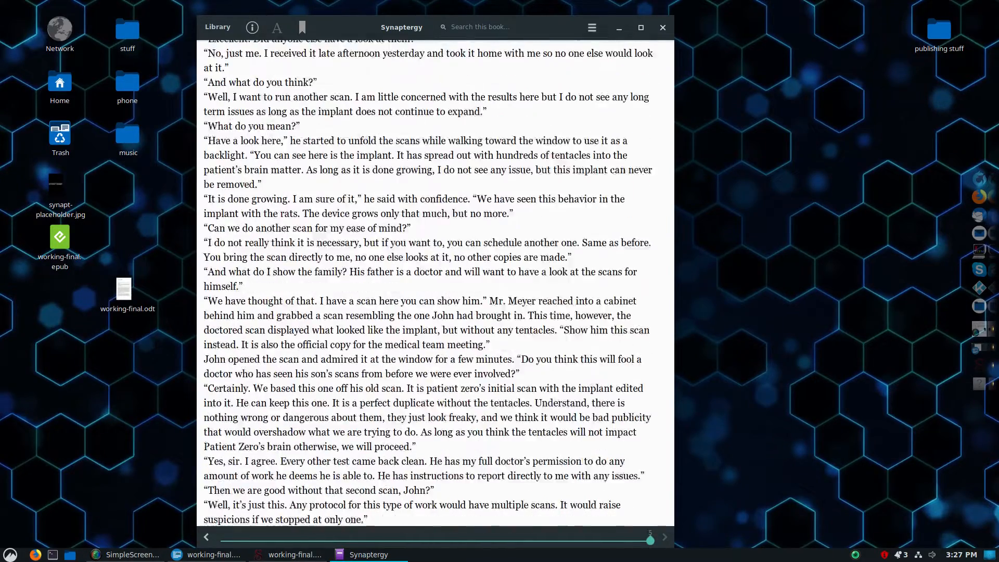
pyautogui.scroll(-1, 435, 283)
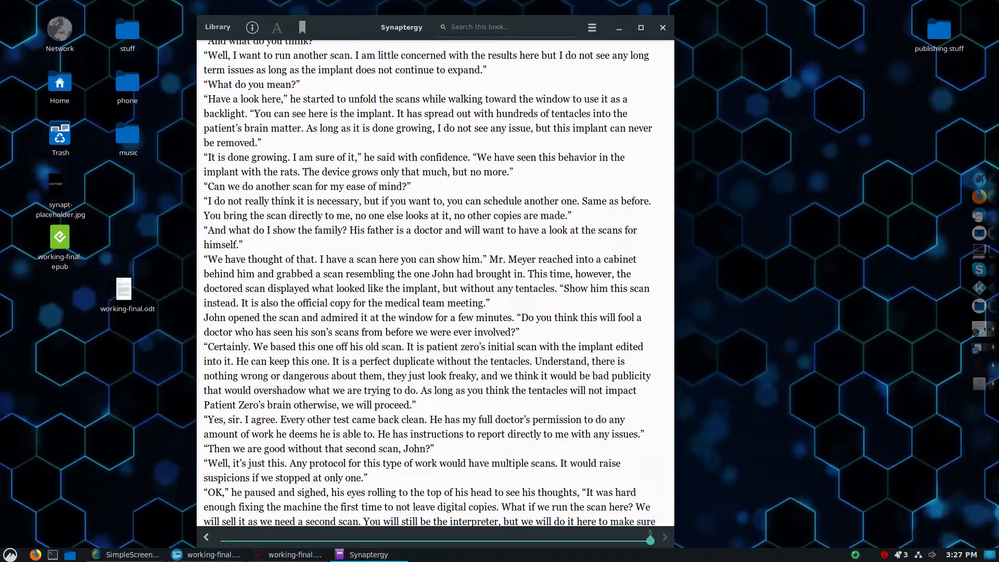
pyautogui.scroll(-15, 436, 283)
pyautogui.scroll(-20, 436, 282)
pyautogui.scroll(-8, 435, 283)
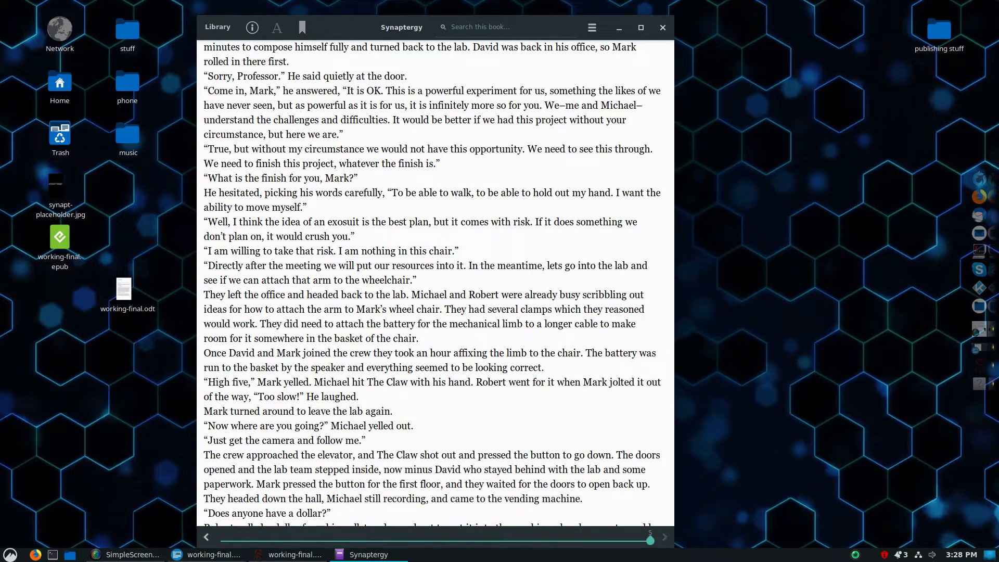
pyautogui.click(662, 27)
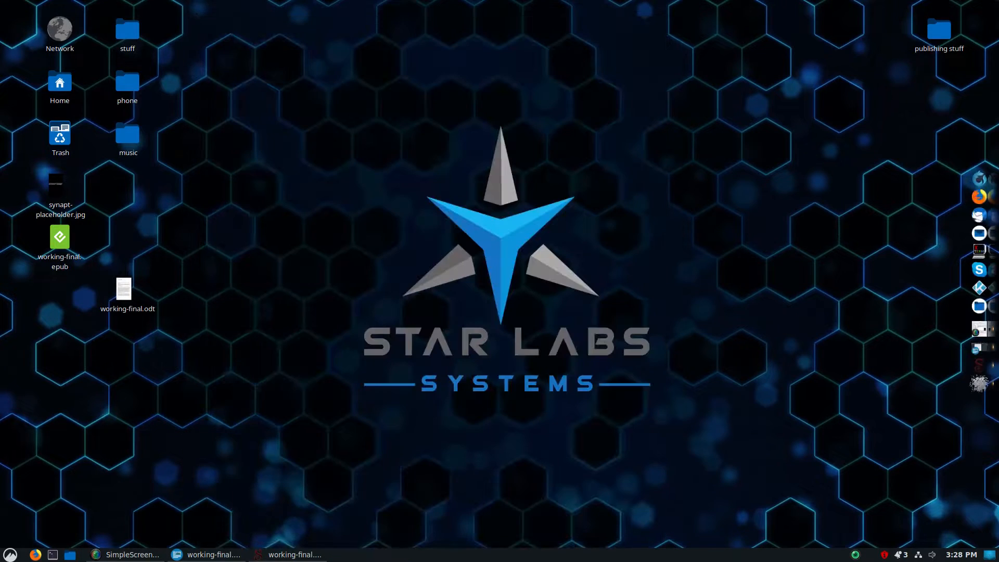